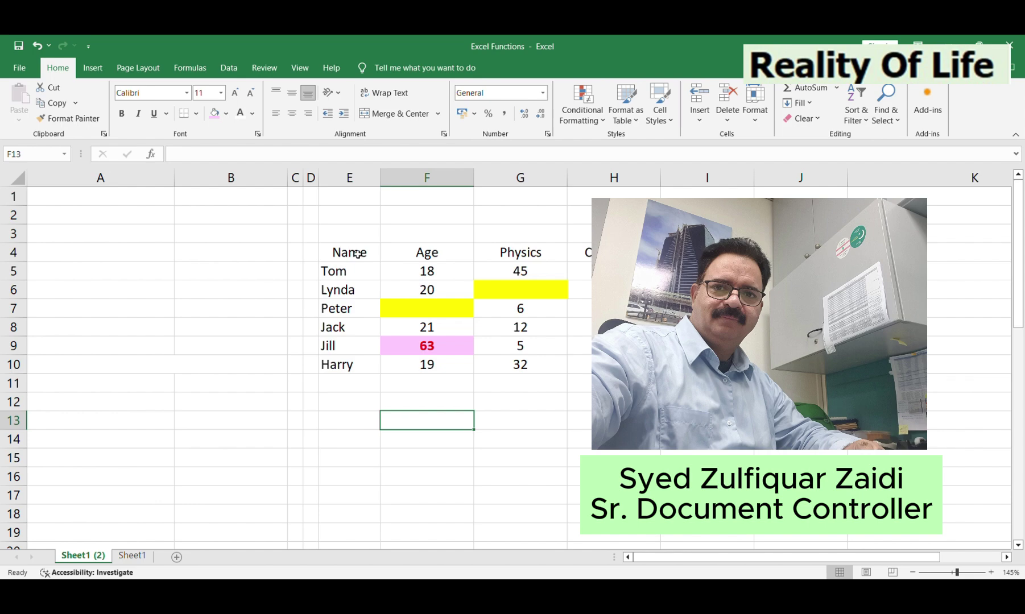
# - Review the Name, Age and score columns, then change Jill's age in F9 from 63 to 23
pyautogui.moveTo(355, 253); pyautogui.dragTo(361, 367)
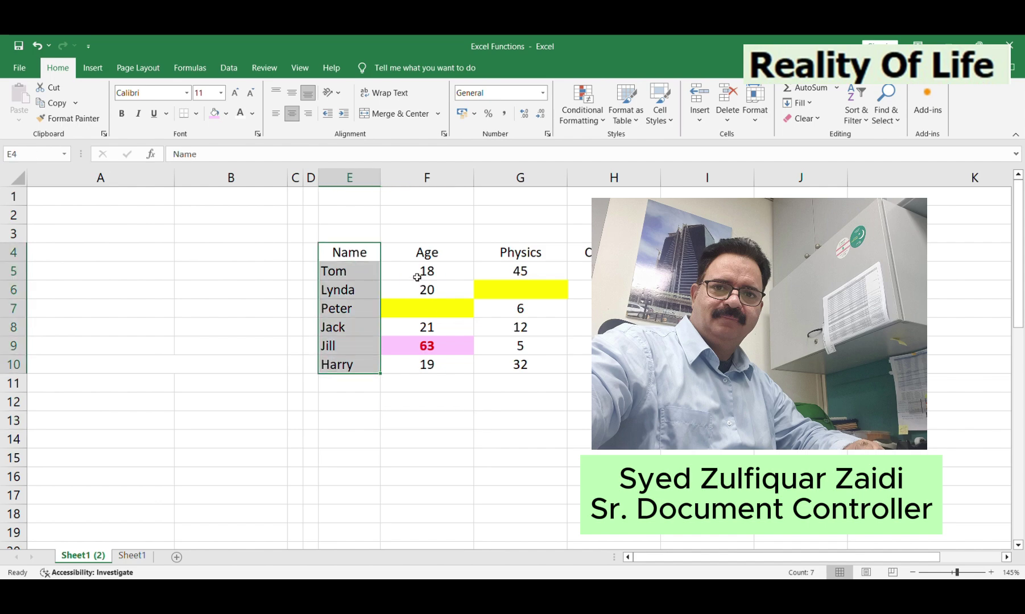
pyautogui.moveTo(414, 262); pyautogui.dragTo(424, 367)
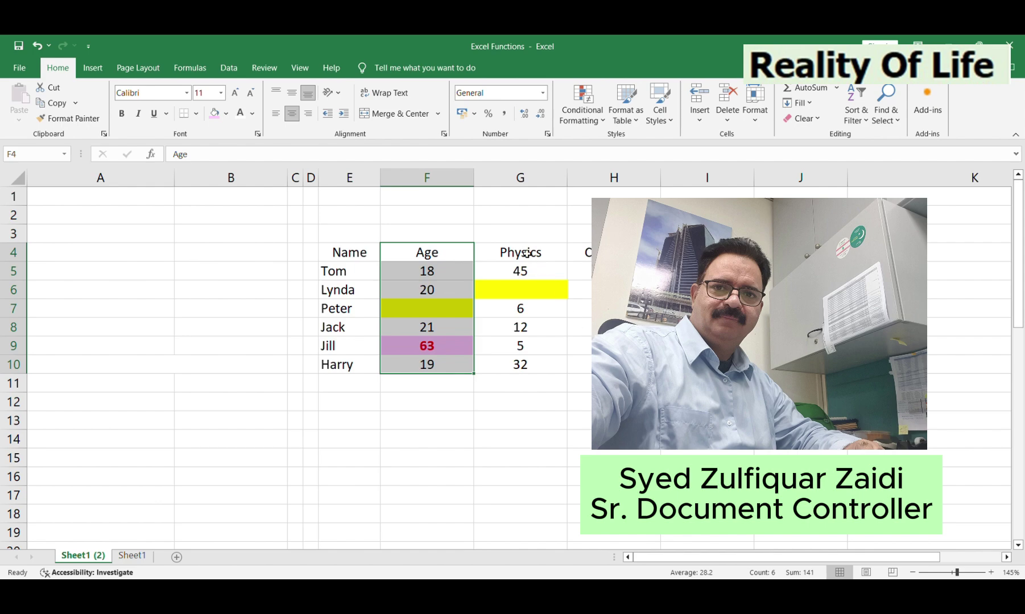
pyautogui.moveTo(521, 252); pyautogui.dragTo(801, 364)
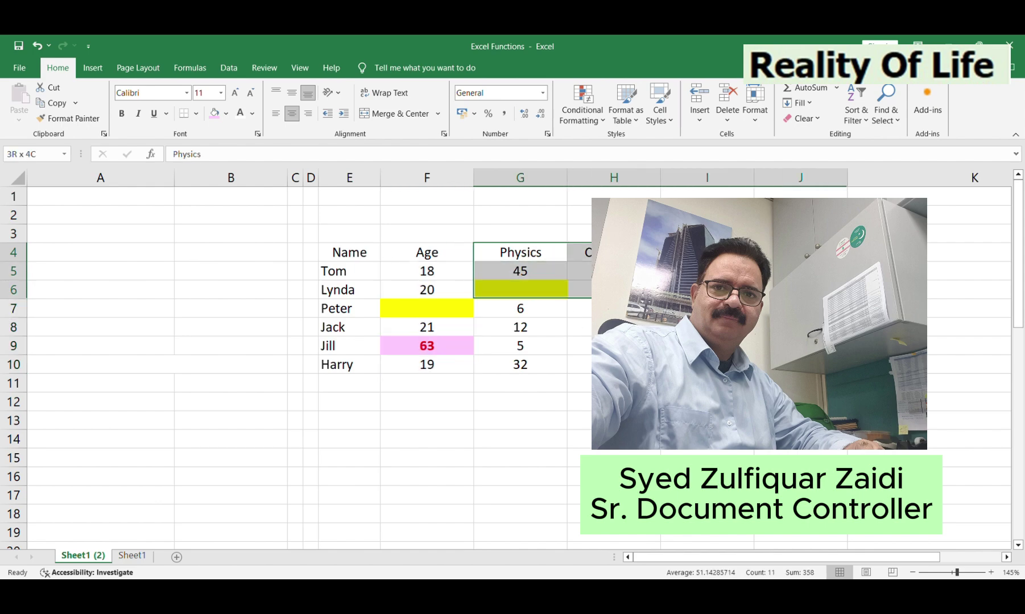
pyautogui.click(439, 351)
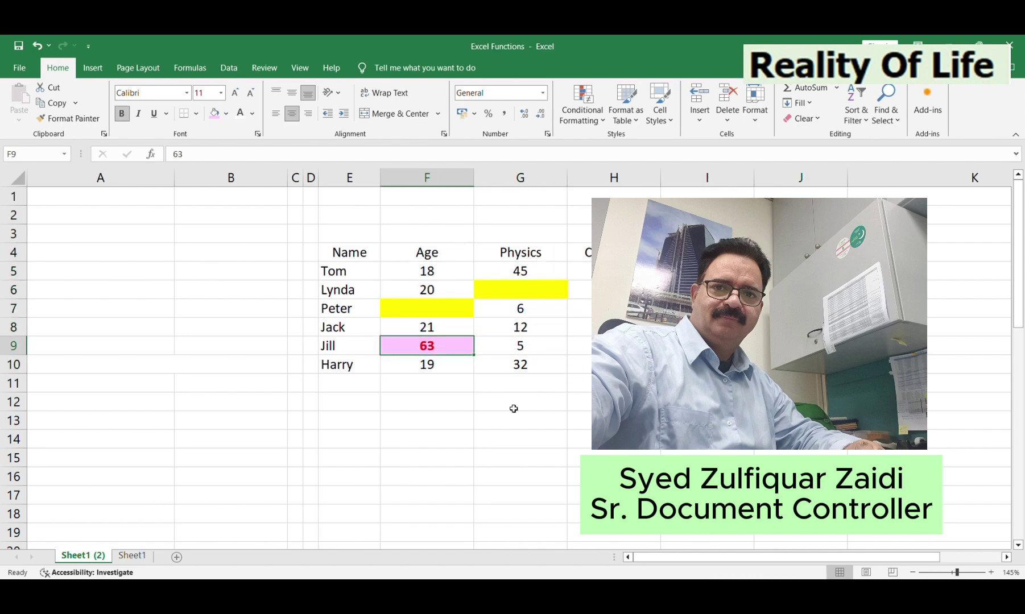
pyautogui.write('23')
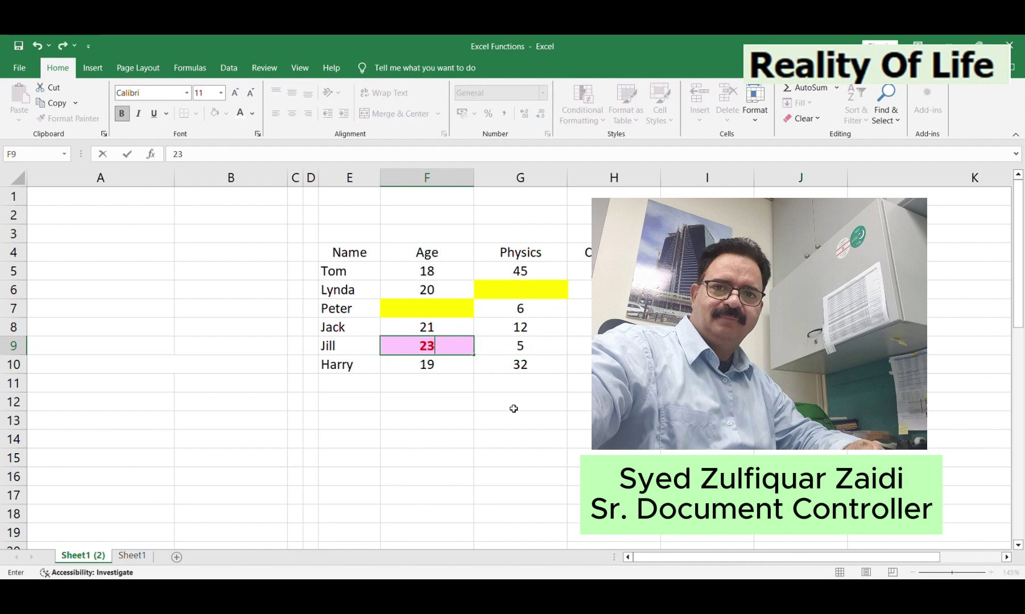
pyautogui.press('Return')
# - Copy G9's plain formatting onto F9 with Format Painter
pyautogui.click(513, 356)
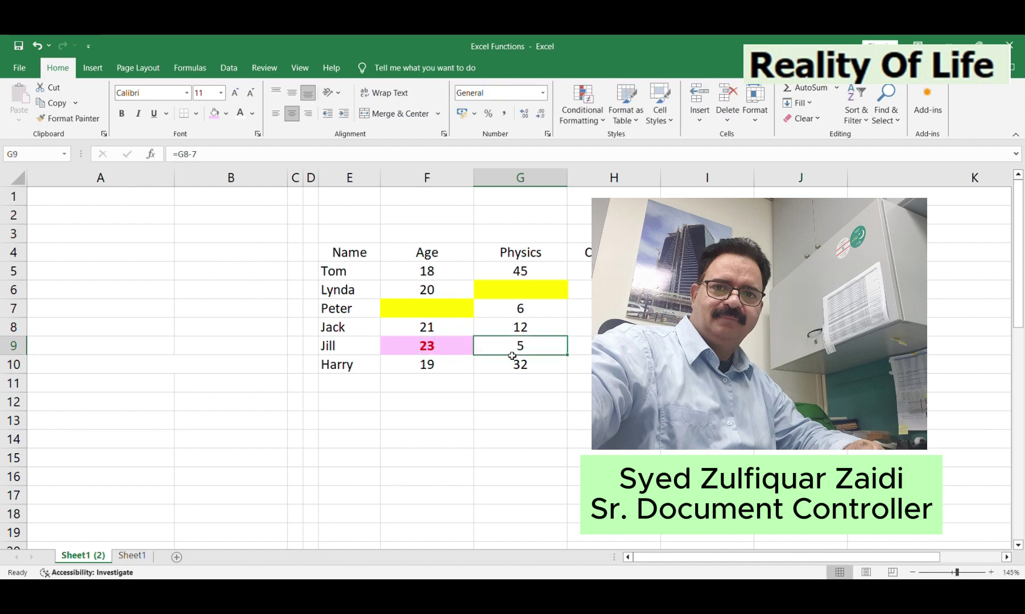
pyautogui.click(69, 119)
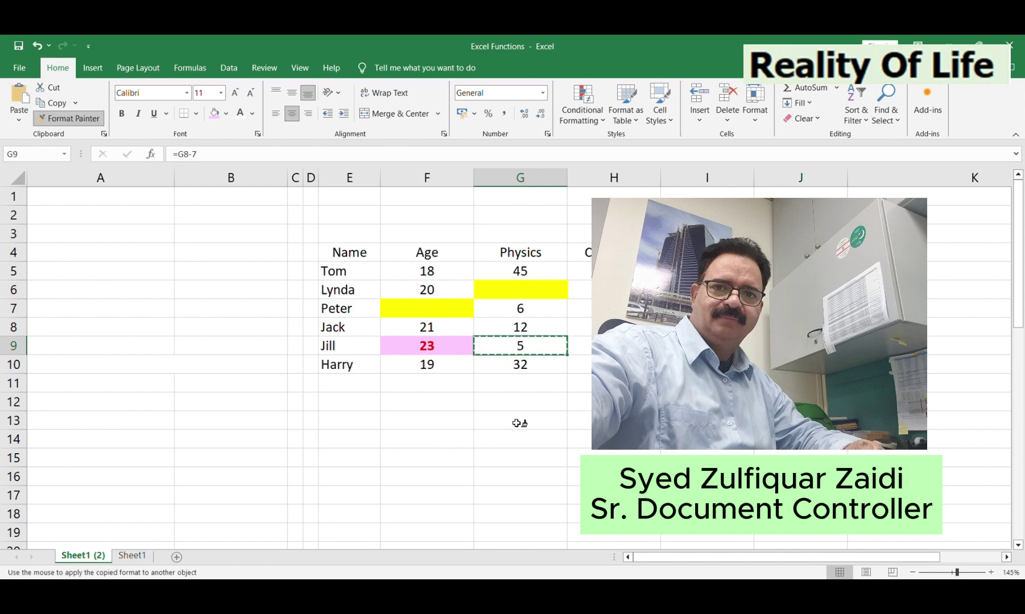
pyautogui.click(433, 349)
pyautogui.click(480, 429)
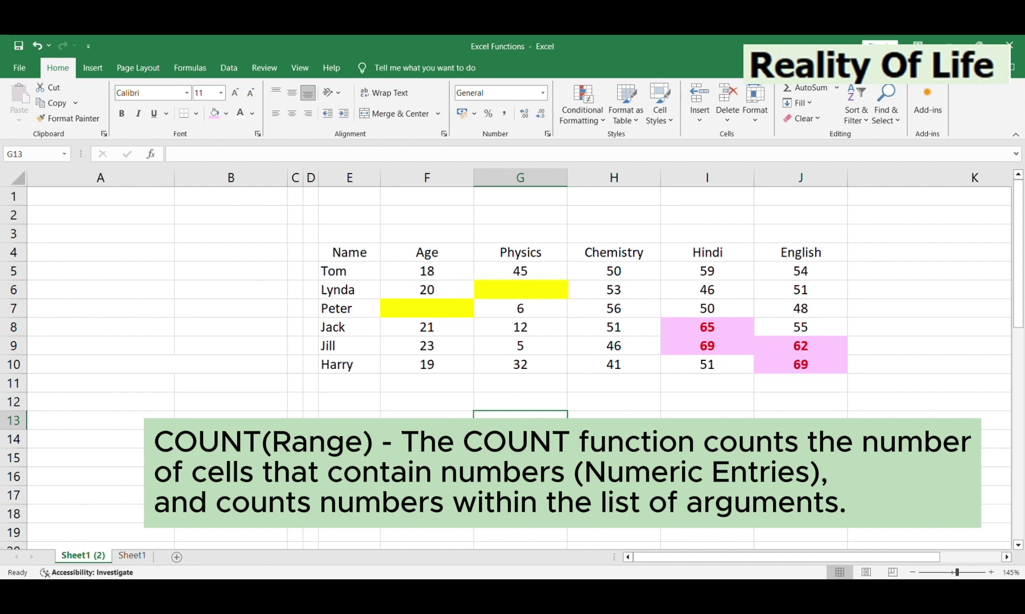
# - Enter the text '=COUNT(E4:F10) in A4 and make its font black
pyautogui.click(91, 221)
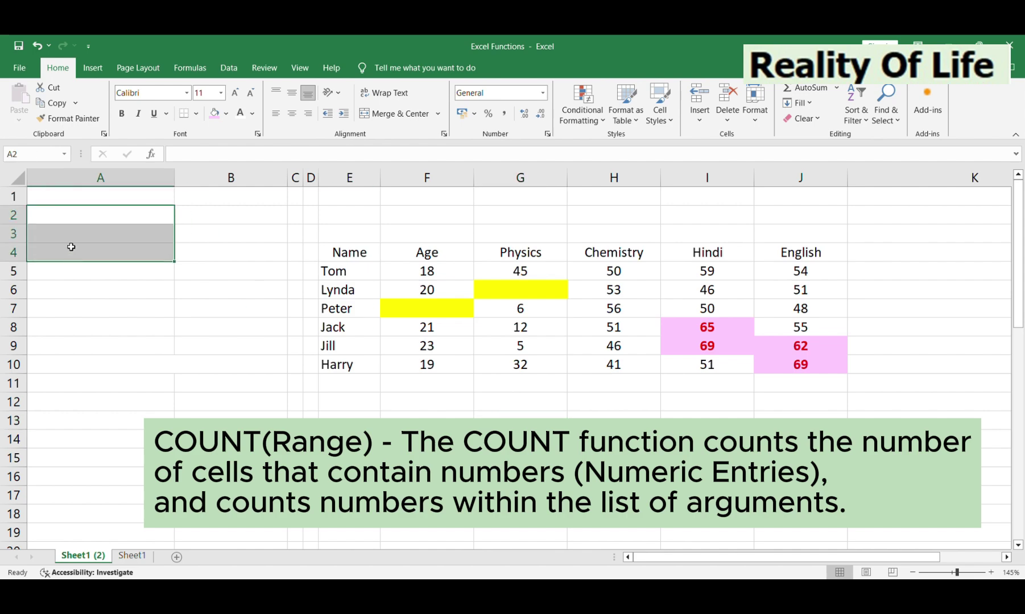
pyautogui.click(70, 241)
pyautogui.click(73, 200)
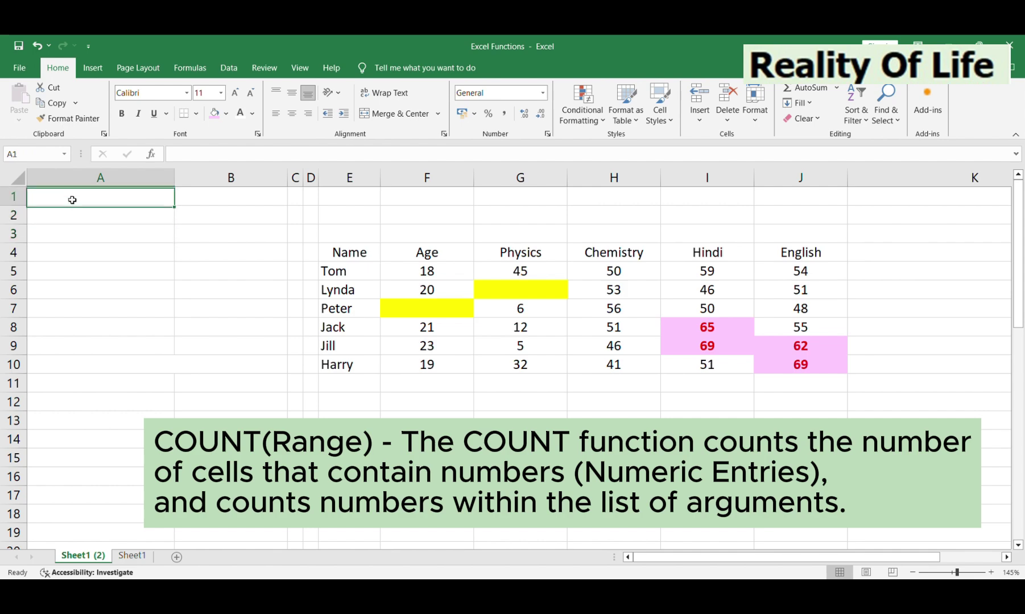
pyautogui.press('Down')
pyautogui.press('Down')
pyautogui.press('Down')
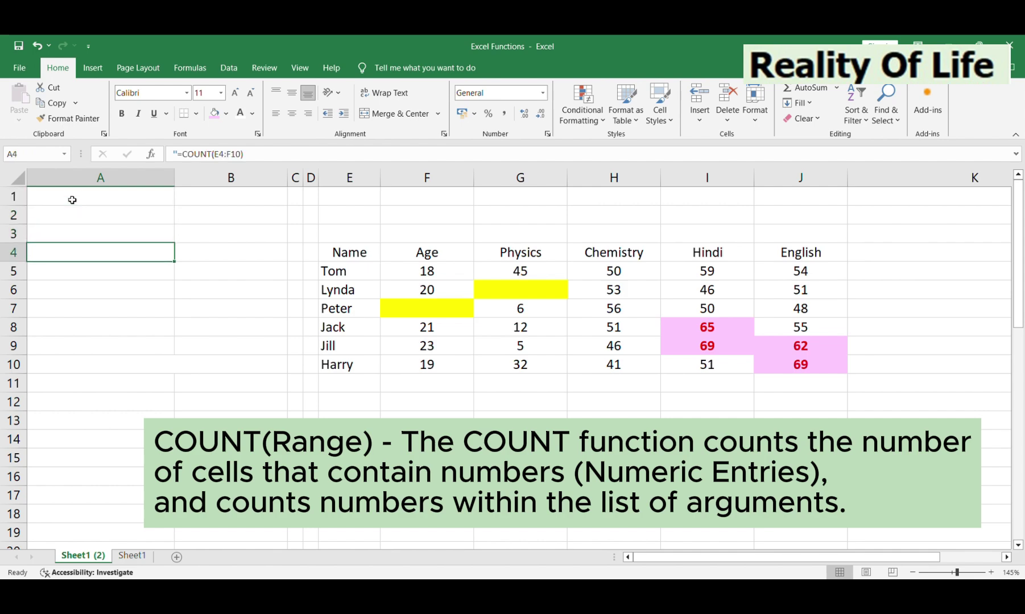
pyautogui.click(240, 113)
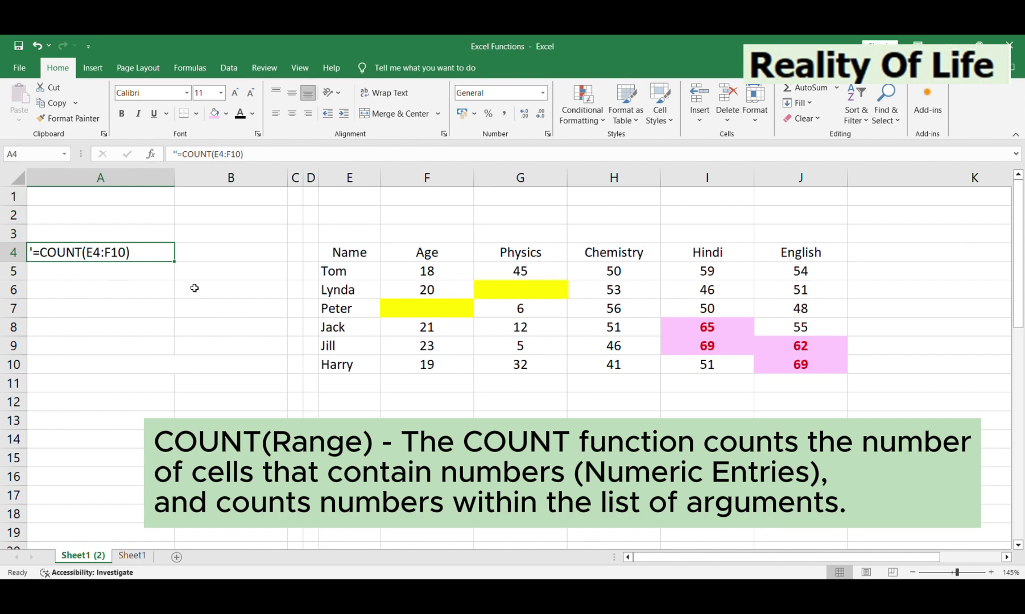
# - Copy A4 into B4 and remove the apostrophe so B4 calculates COUNT, returning 5
pyautogui.hotkey('ctrl', 'c')
pyautogui.press('Right')
pyautogui.hotkey('ctrl', 'v')
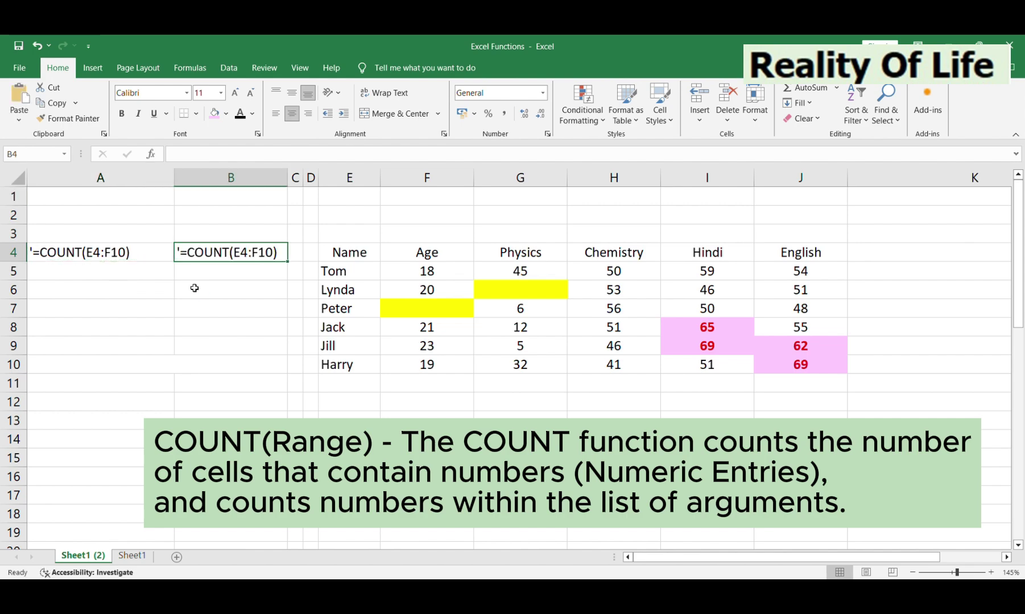
pyautogui.click(174, 157)
pyautogui.press('Delete')
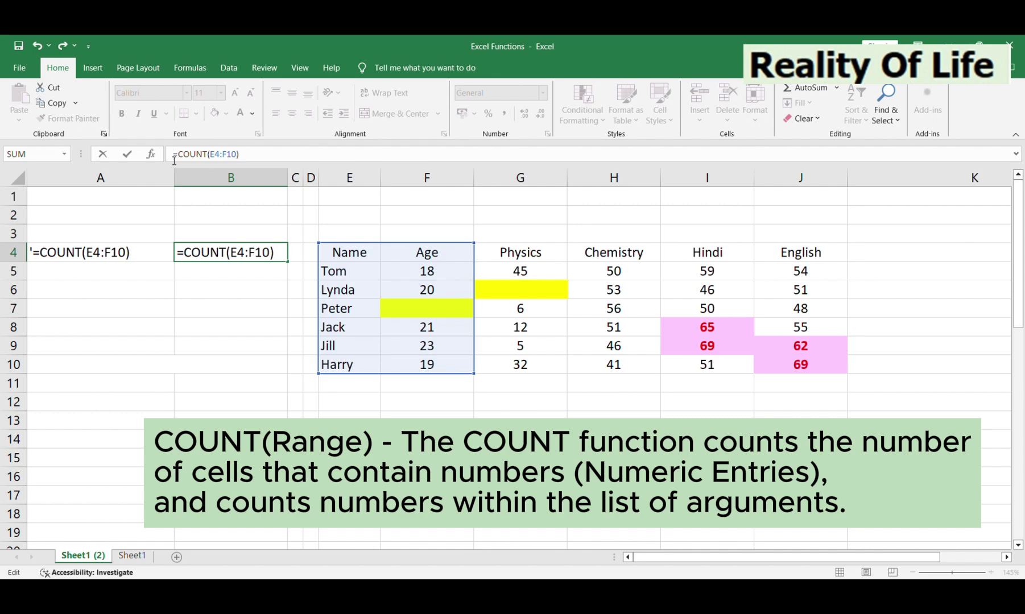
pyautogui.press('Return')
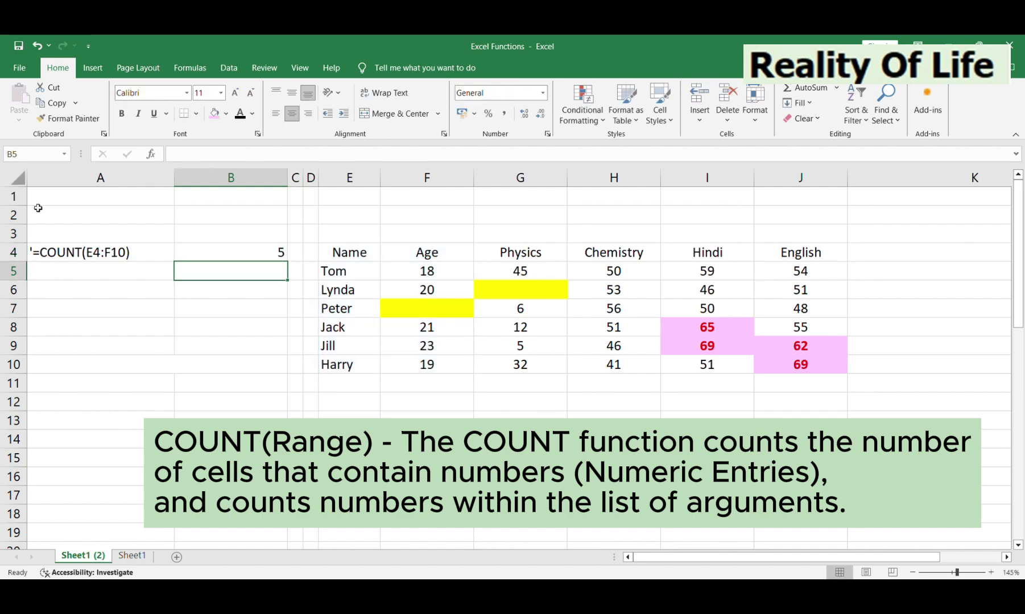
pyautogui.click(438, 275)
pyautogui.moveTo(438, 275); pyautogui.dragTo(421, 368)
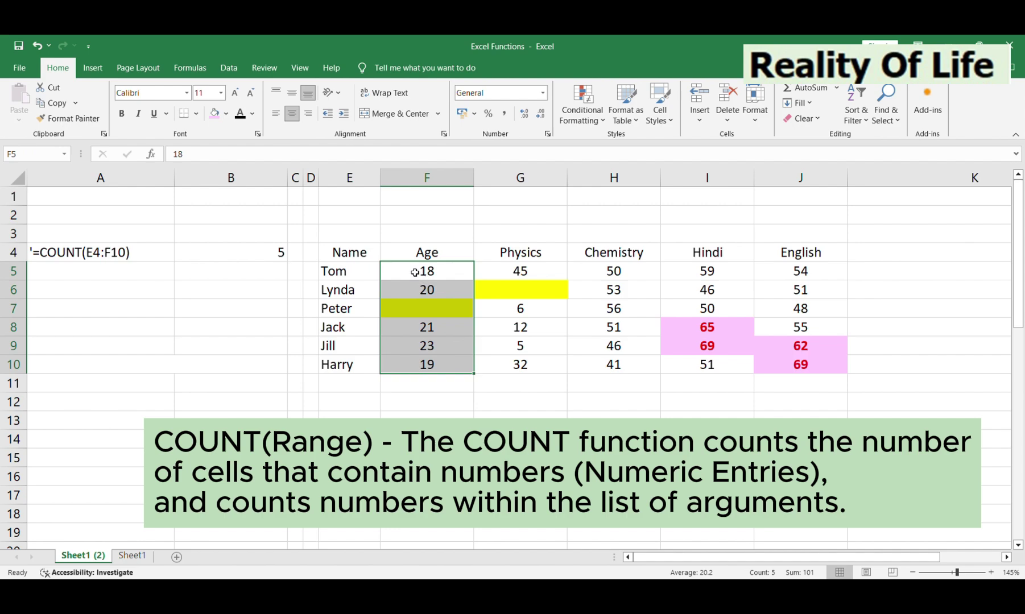
pyautogui.moveTo(415, 272); pyautogui.dragTo(411, 309)
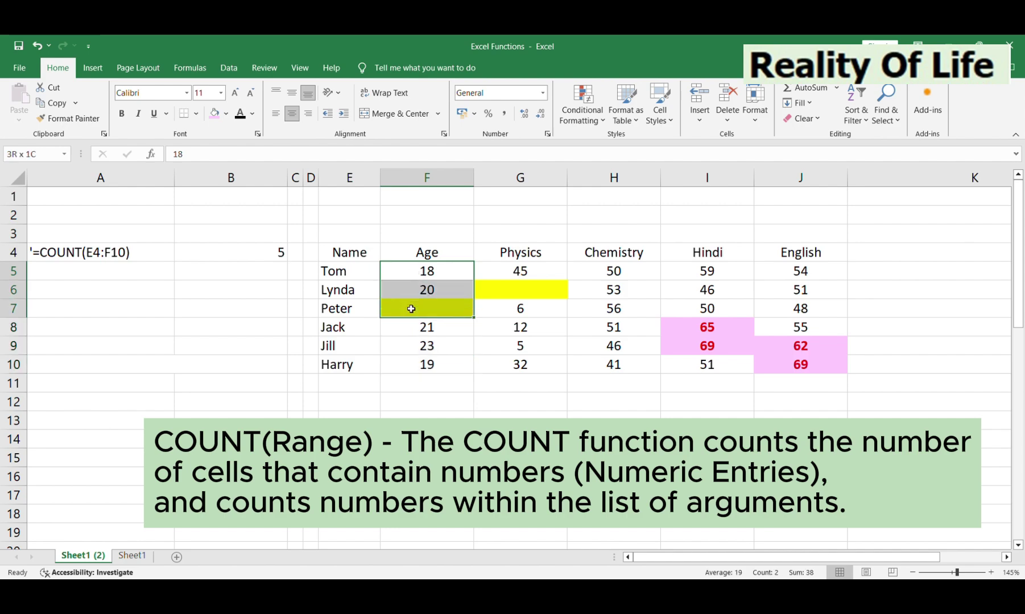
pyautogui.moveTo(411, 308); pyautogui.dragTo(405, 363)
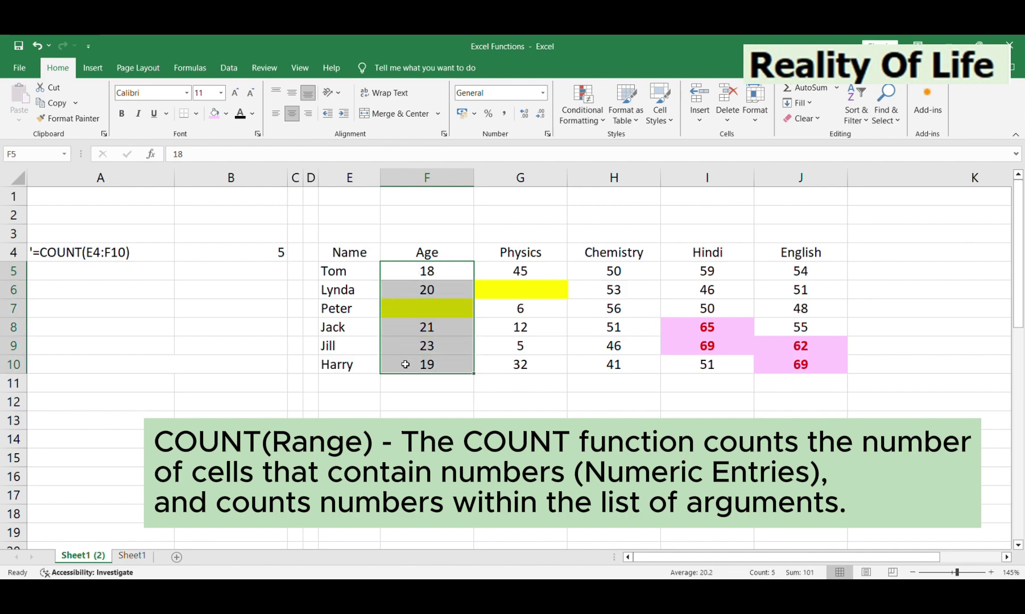
pyautogui.click(229, 256)
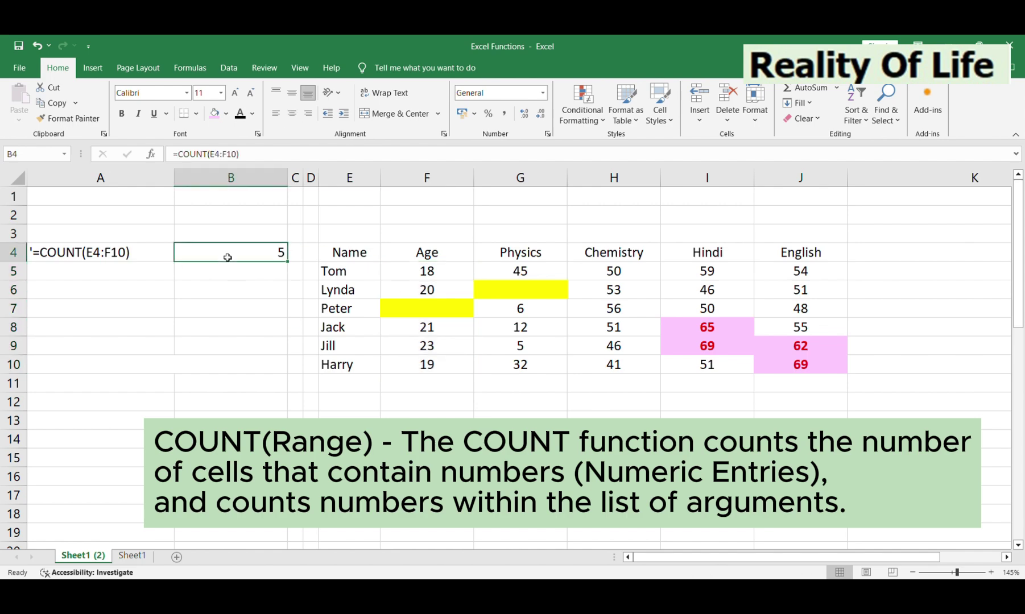
pyautogui.doubleClick(228, 257)
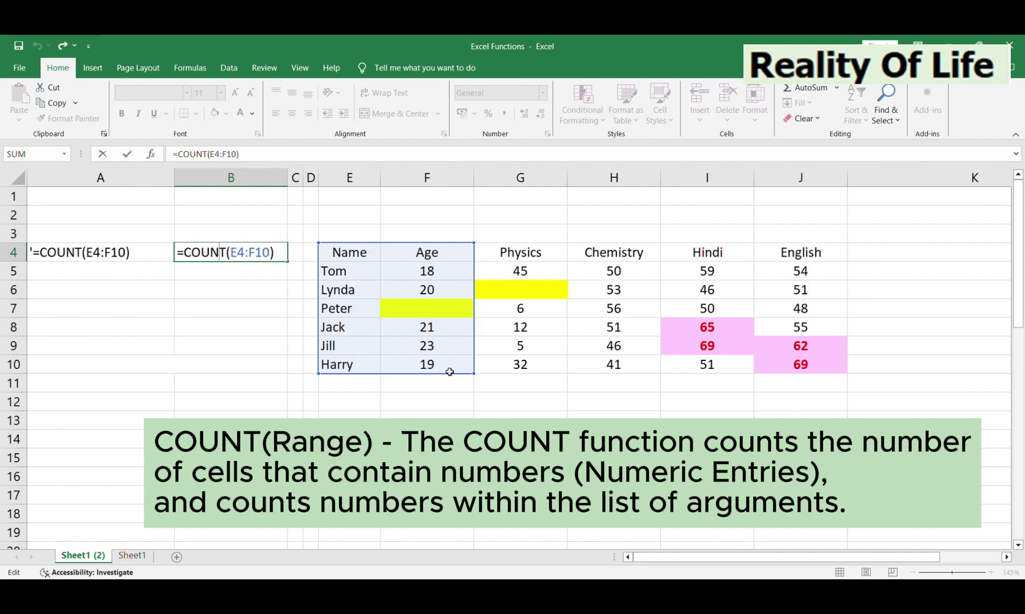
pyautogui.press('Return')
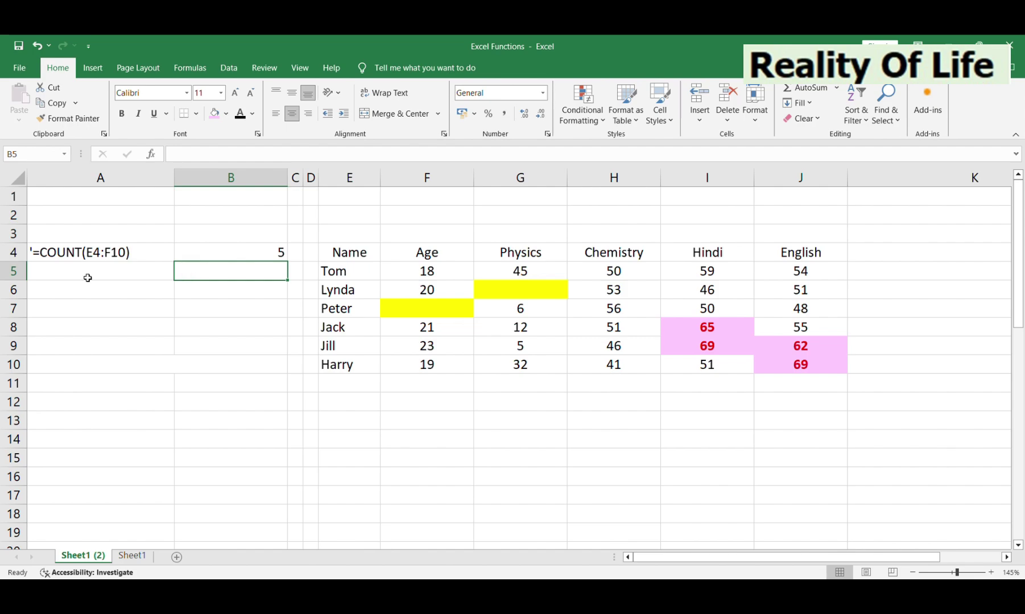
# - Enter the label text '=COUNTA(E4:G12) in A6 and paste a copy into B6
pyautogui.click(70, 291)
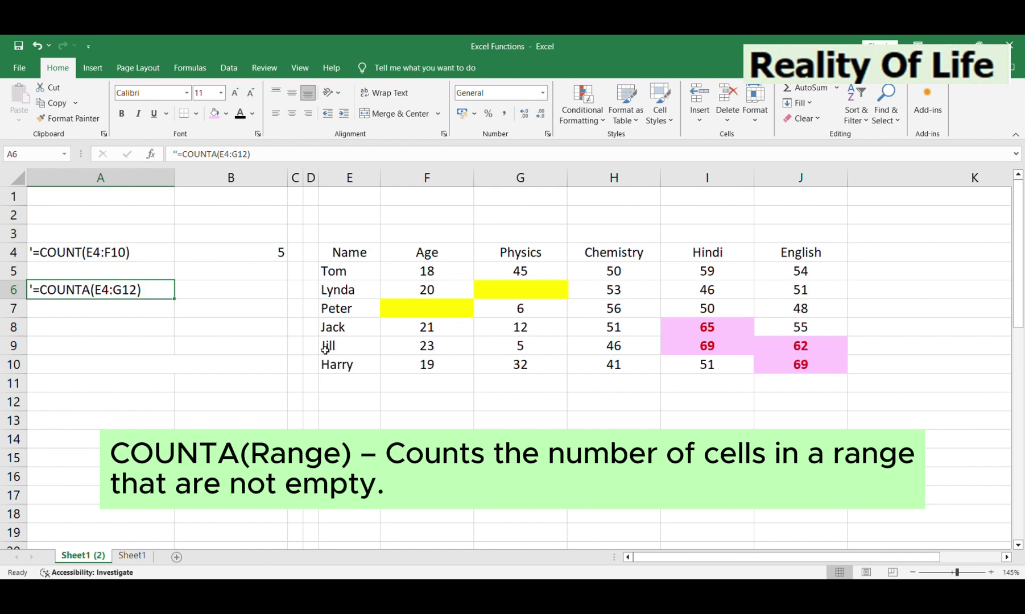
pyautogui.press('Return')
pyautogui.press('Up')
pyautogui.hotkey('ctrl', 'c')
pyautogui.press('Right')
pyautogui.press('Return')
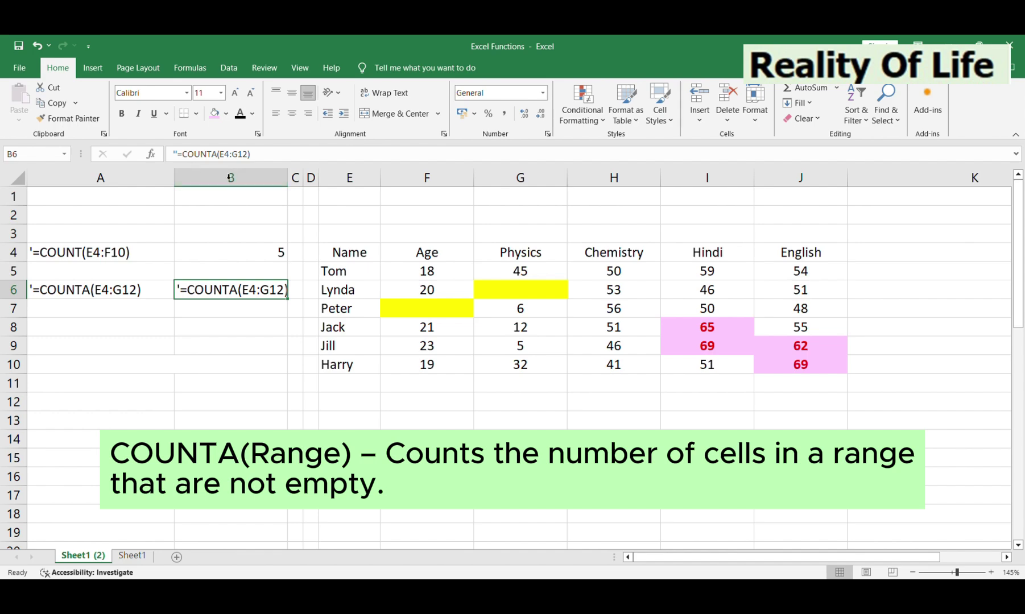
# - Widen column B and remove B6's apostrophe so =COUNTA(E4:G12) returns 19
pyautogui.moveTo(295, 181); pyautogui.dragTo(315, 180)
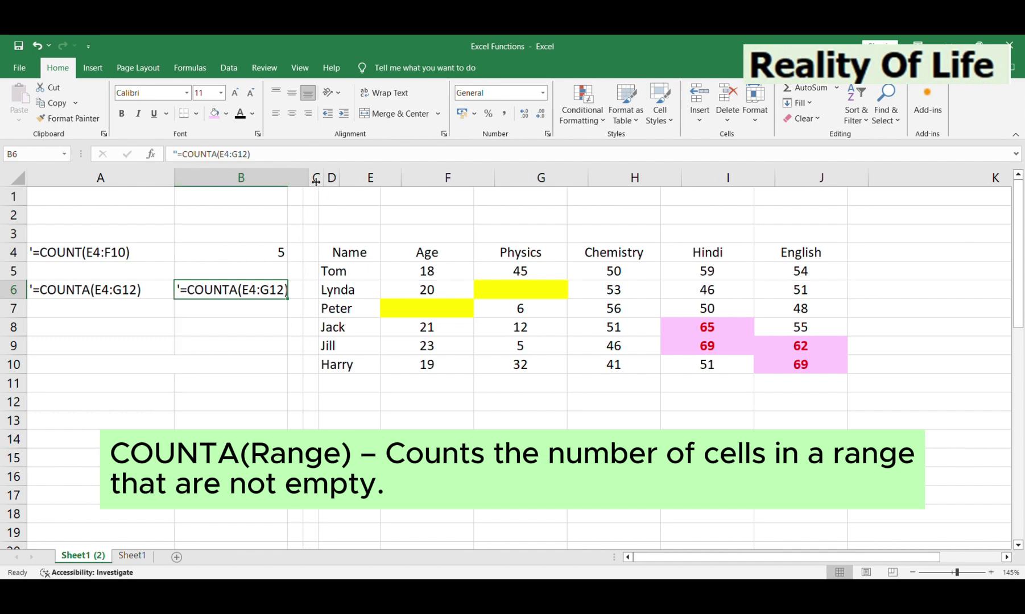
pyautogui.click(189, 154)
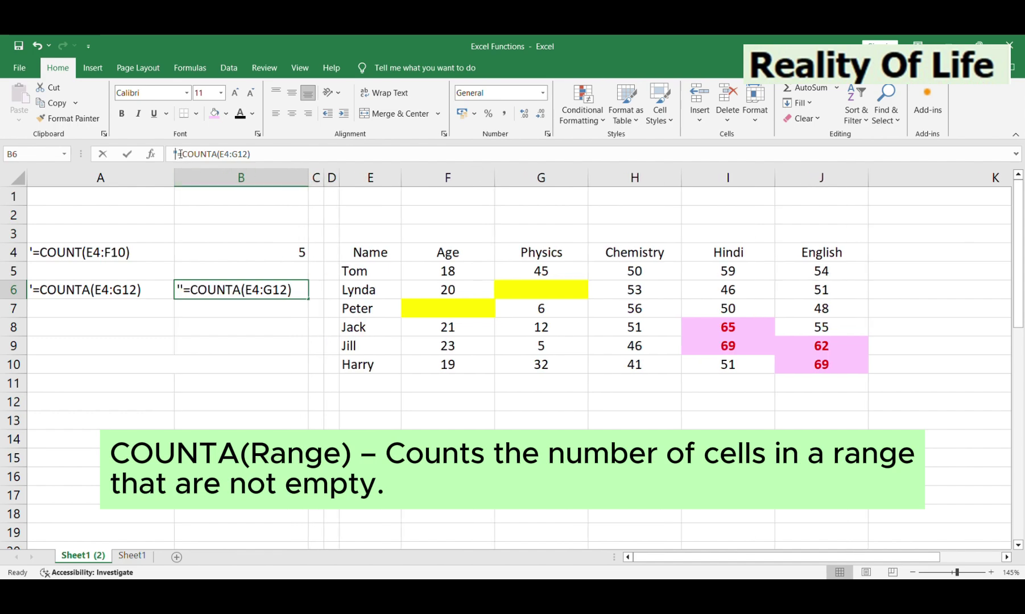
pyautogui.press('Delete')
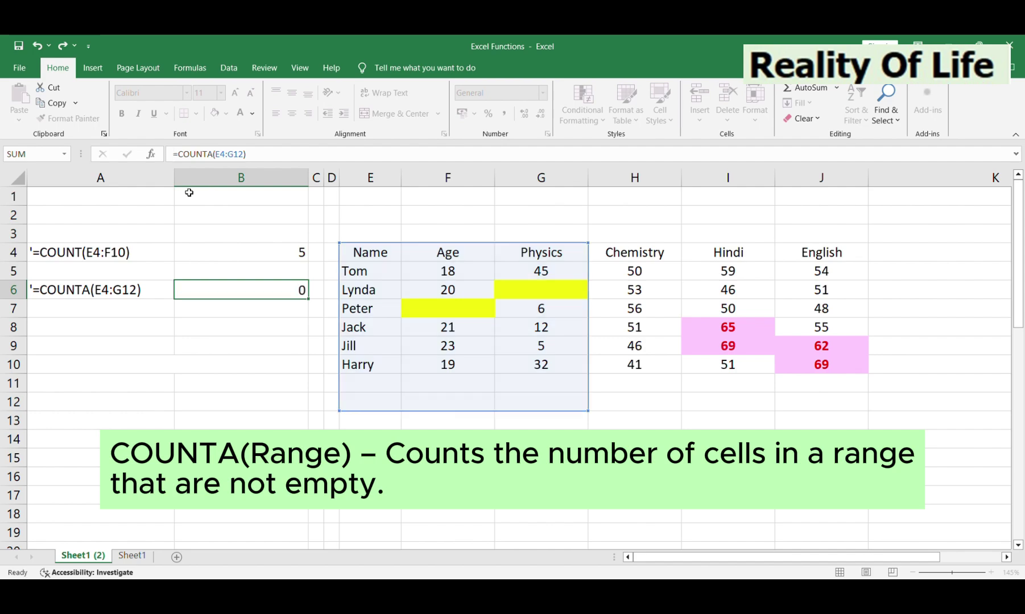
pyautogui.press('Return')
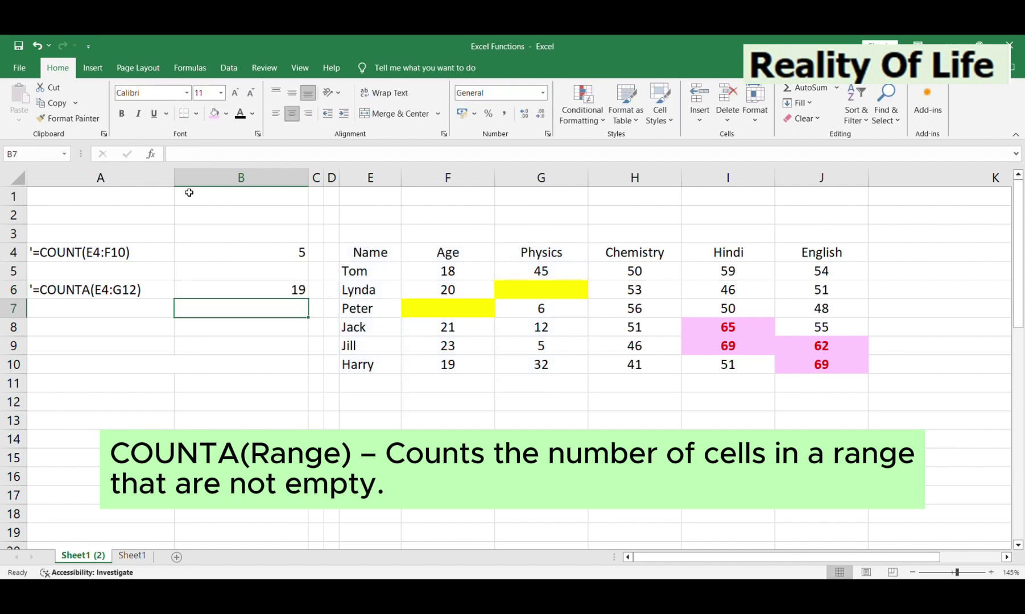
# - Select the Name, Age and Physics entries and check that B6's COUNTA formula gives 19
pyautogui.moveTo(373, 253); pyautogui.dragTo(367, 374)
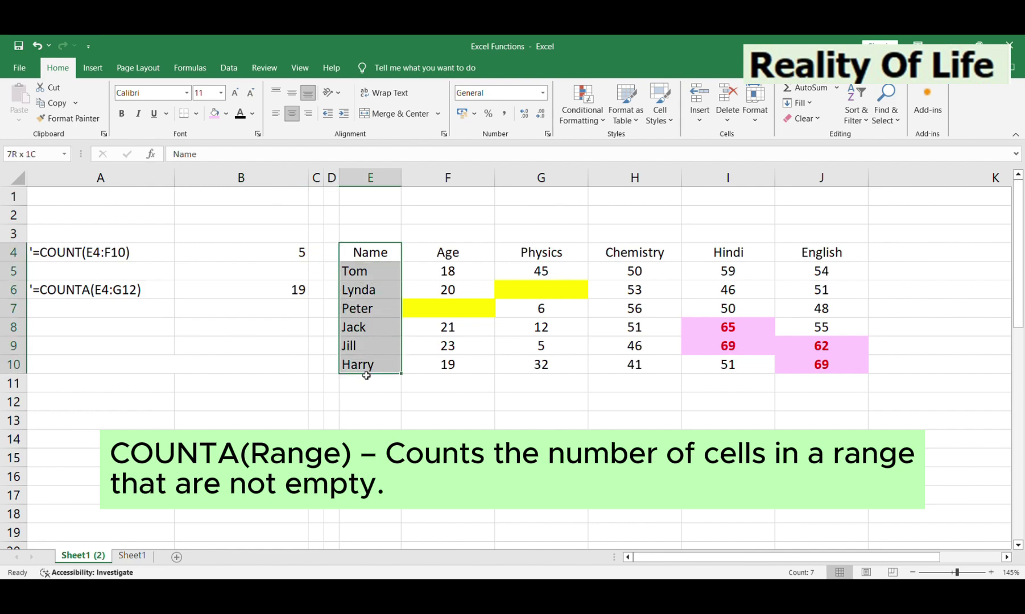
pyautogui.moveTo(448, 254); pyautogui.dragTo(449, 365)
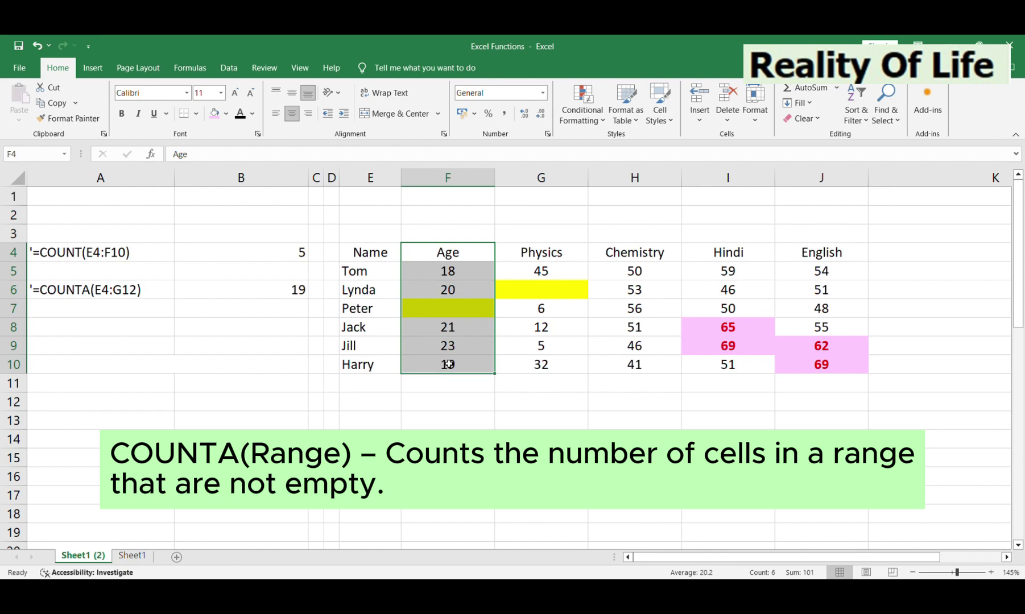
pyautogui.moveTo(544, 261); pyautogui.dragTo(527, 374)
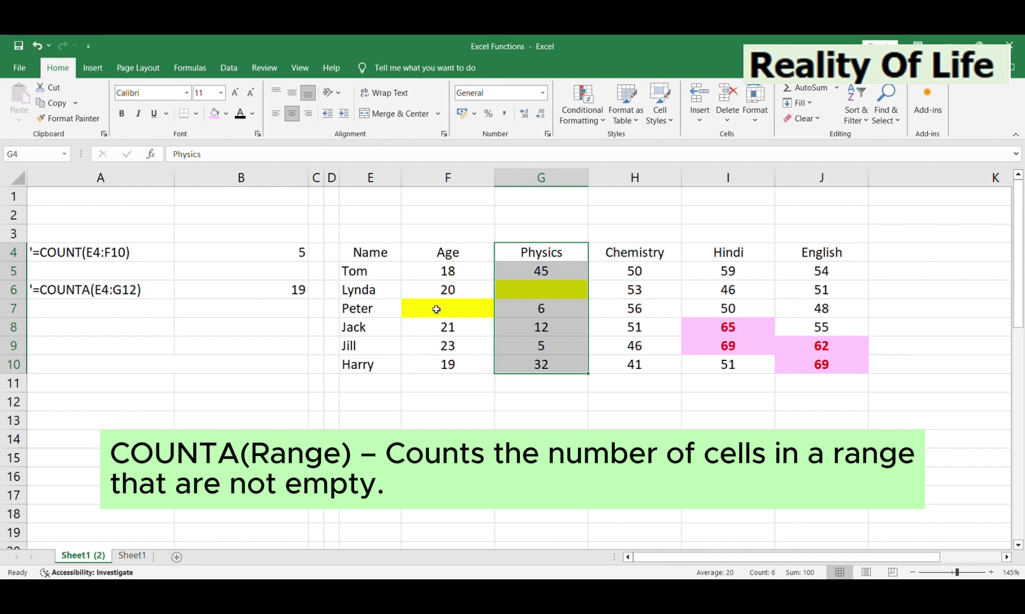
pyautogui.moveTo(364, 256); pyautogui.dragTo(530, 370)
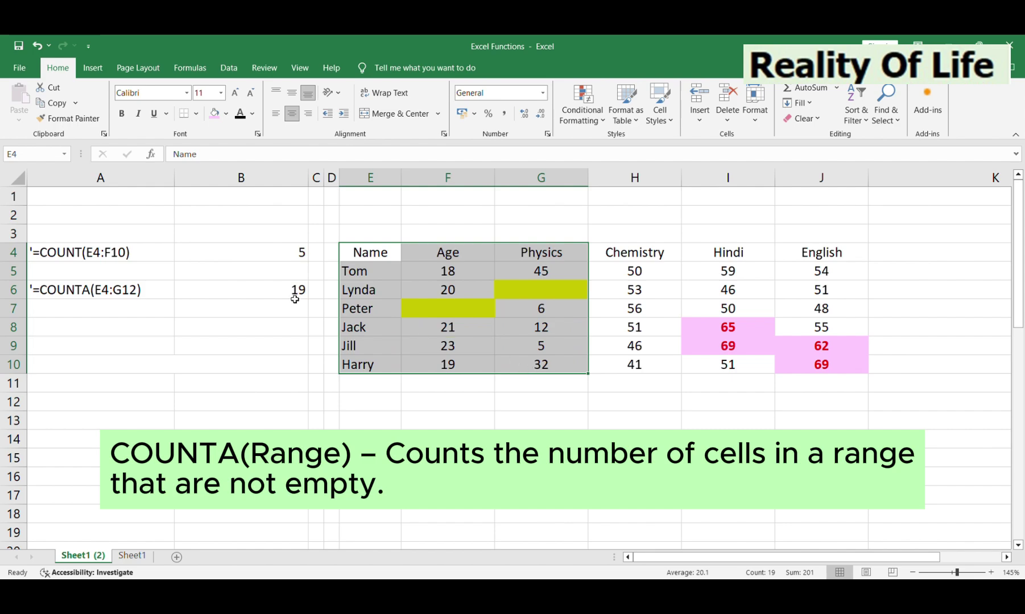
pyautogui.click(277, 292)
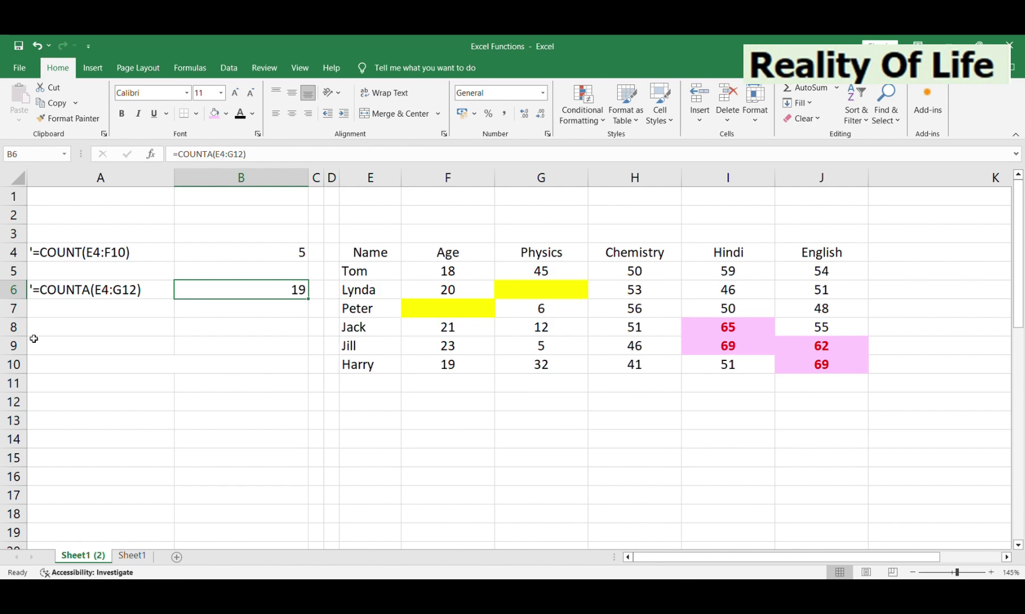
# - Enter the label '=COUNTBLANK(E4:G10) in A8 and paste a copy into B8
pyautogui.click(56, 335)
pyautogui.write("'=COUNTBLANK(E4:G10)")
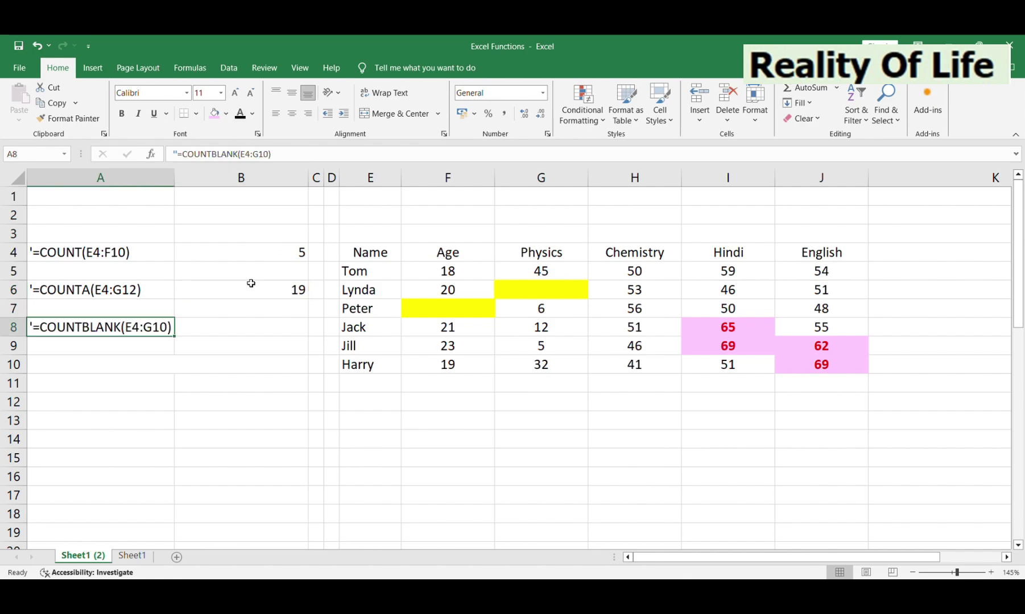
pyautogui.click(226, 383)
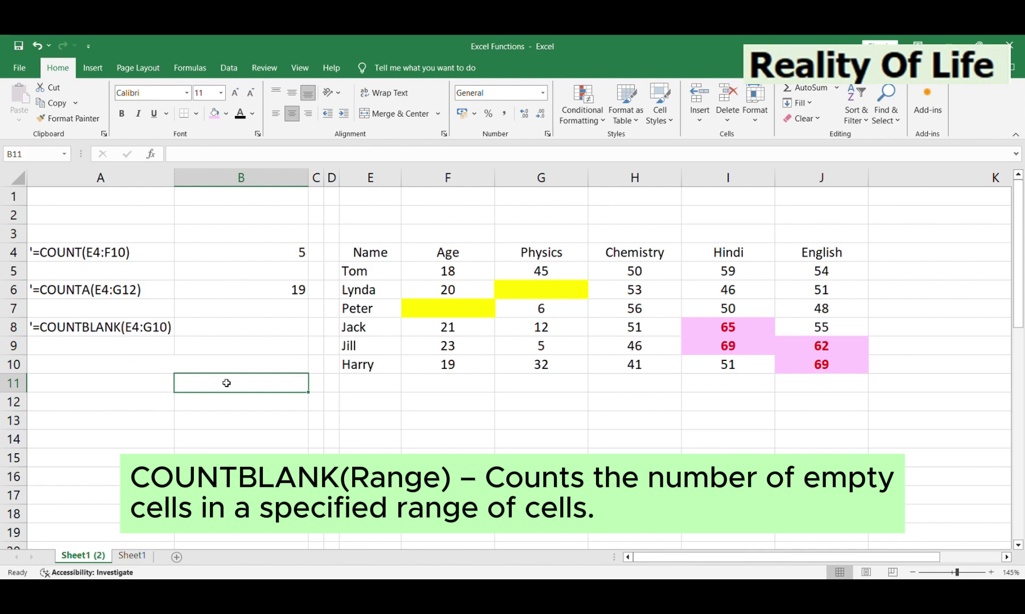
pyautogui.click(145, 328)
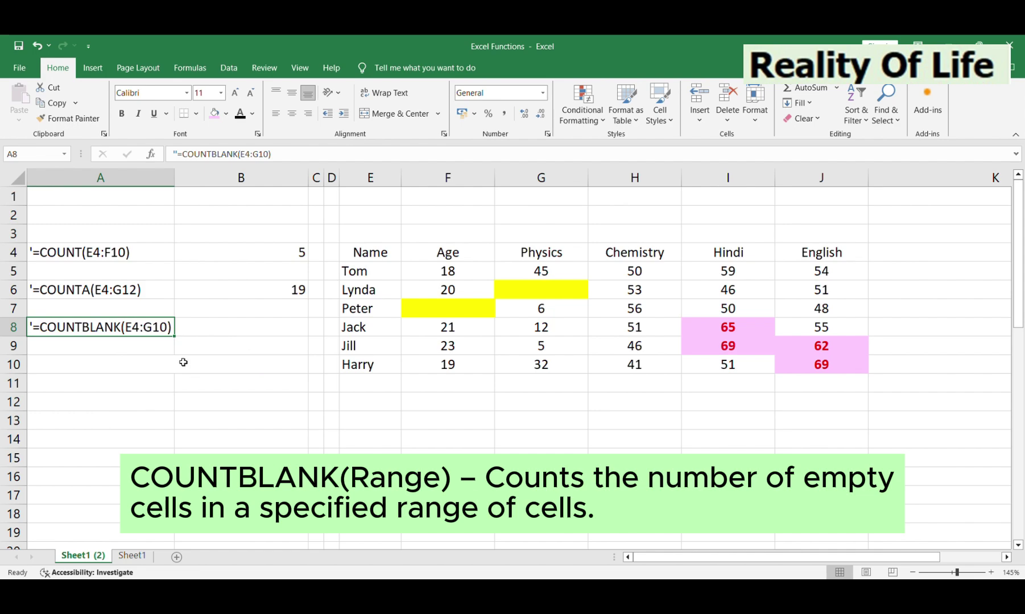
pyautogui.hotkey('ctrl', 'c')
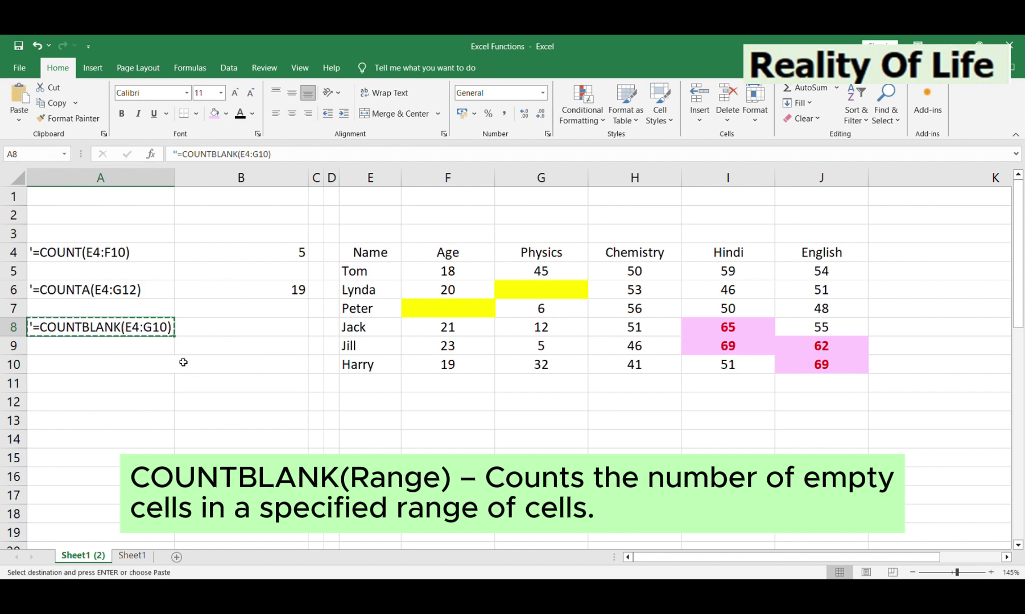
pyautogui.press('Right')
pyautogui.press('Return')
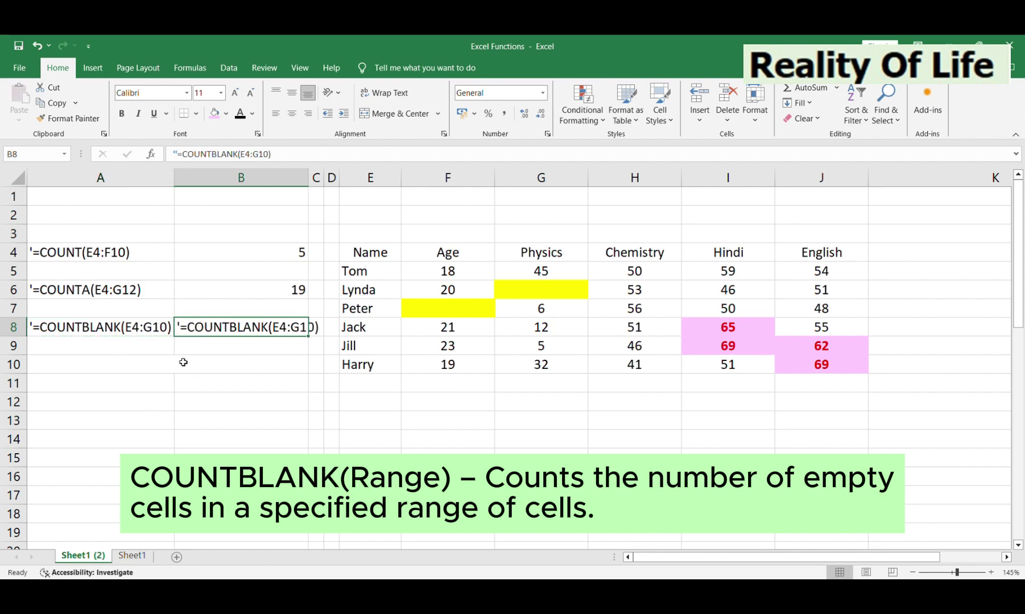
# - Remove B8's apostrophe so COUNTBLANK returns 2, check its range, then select A10
pyautogui.press('F2')
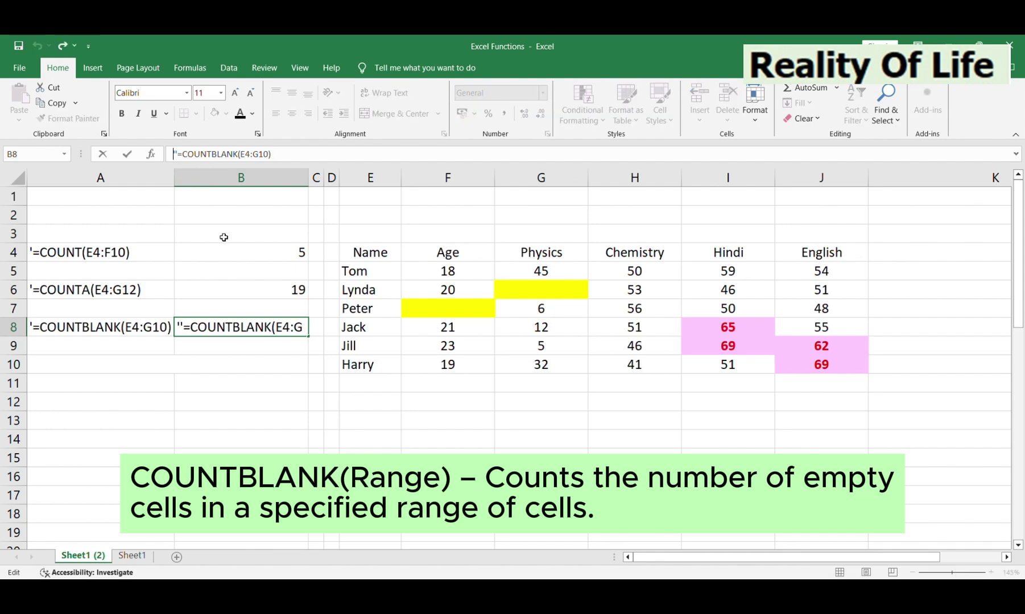
pyautogui.press('Delete')
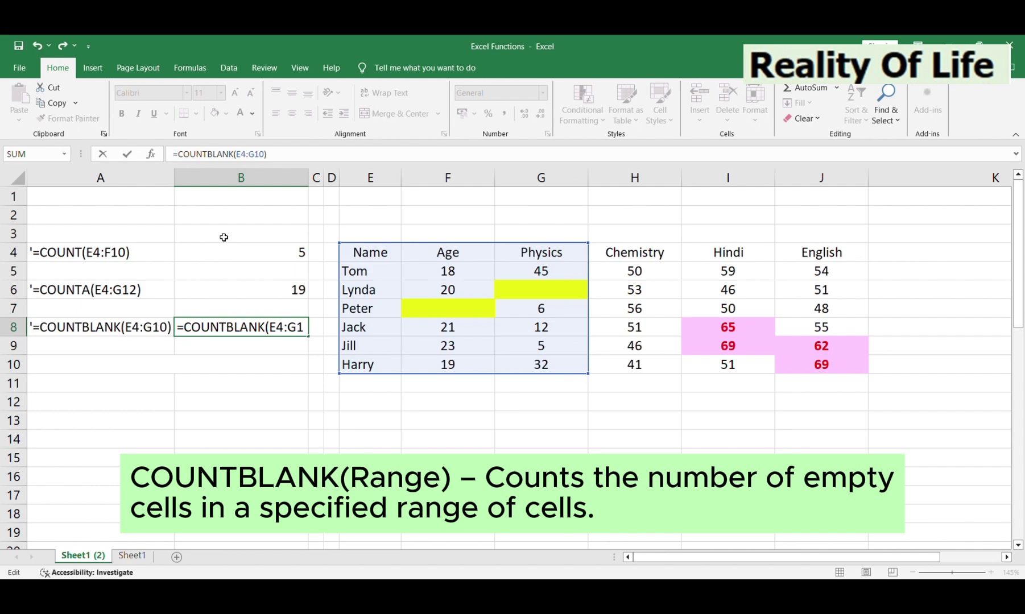
pyautogui.press('Return')
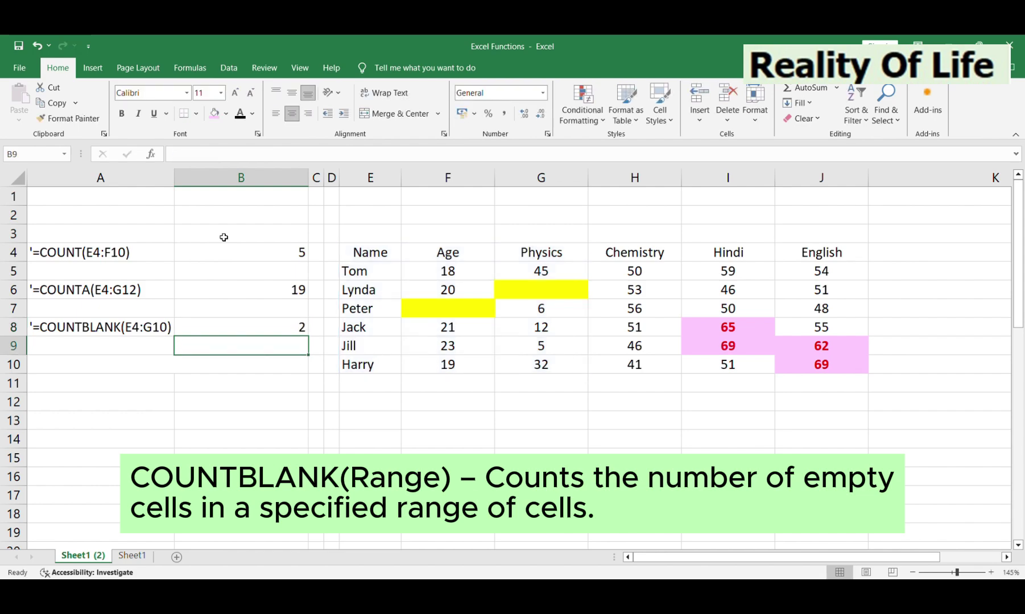
pyautogui.click(282, 325)
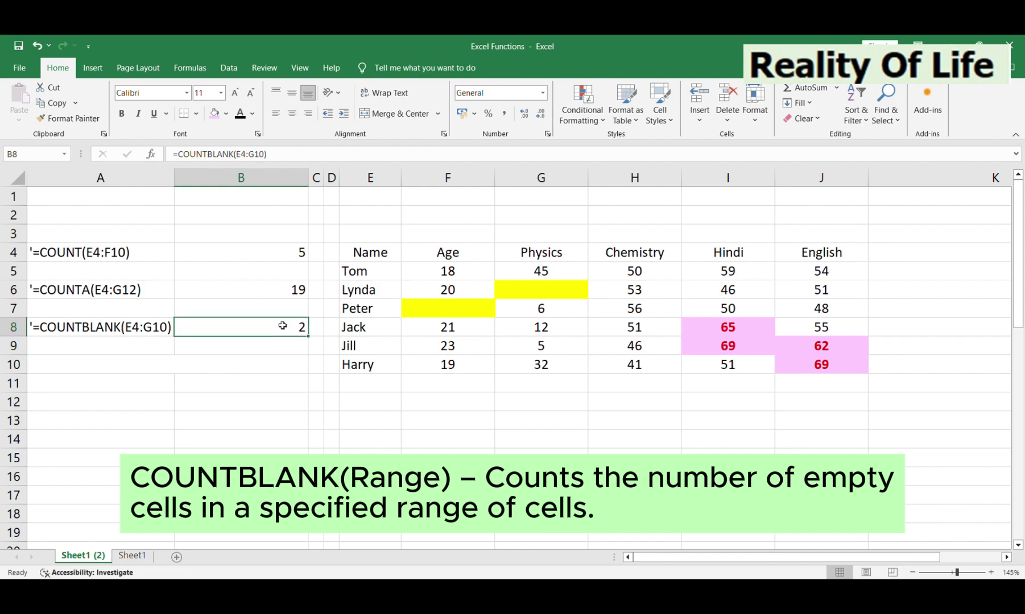
pyautogui.doubleClick(282, 326)
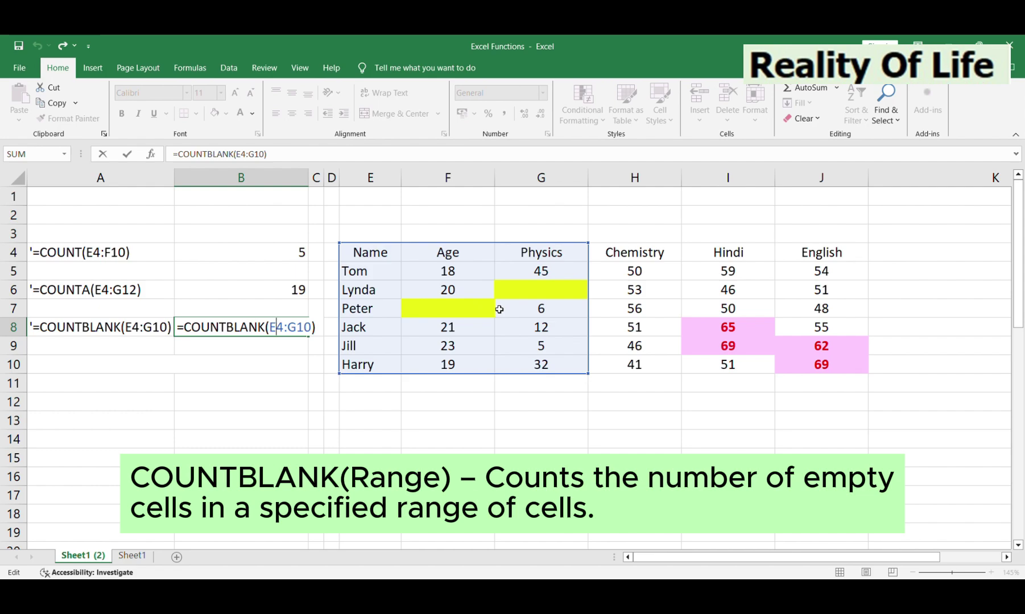
pyautogui.press('Return')
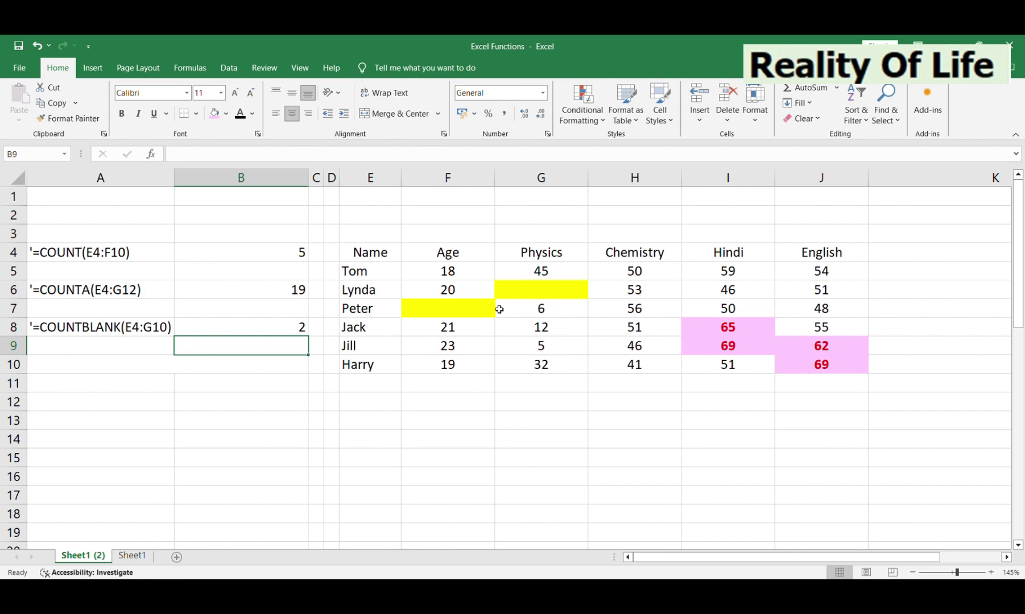
pyautogui.click(96, 364)
pyautogui.write('\'=COUNTIF(E4:J10,">60")')
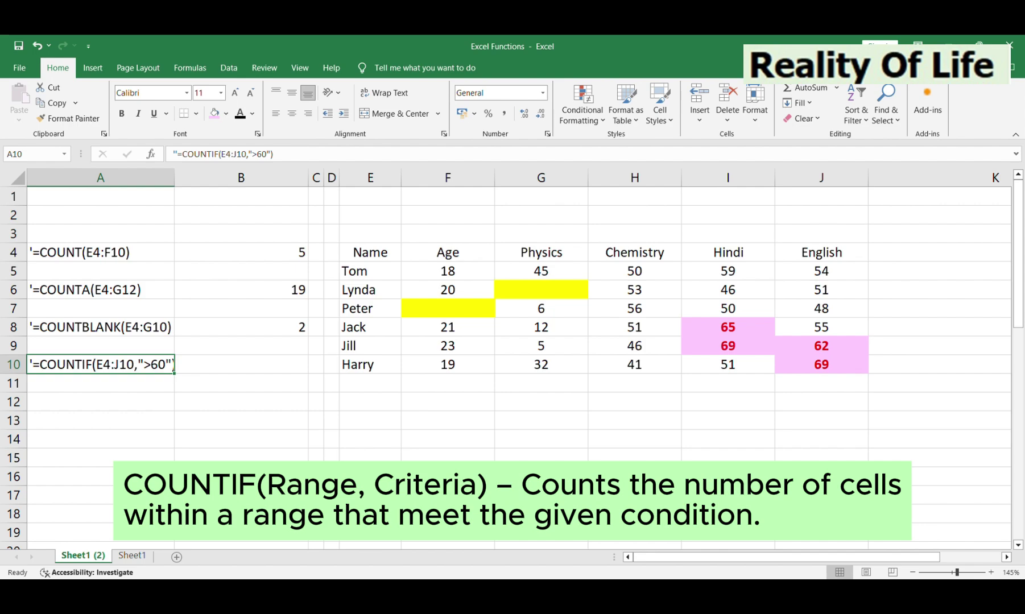
# - Commit '=COUNTIF(E4:J10,">60") in A10, copy it into B10 and start editing B10
pyautogui.press('Return')
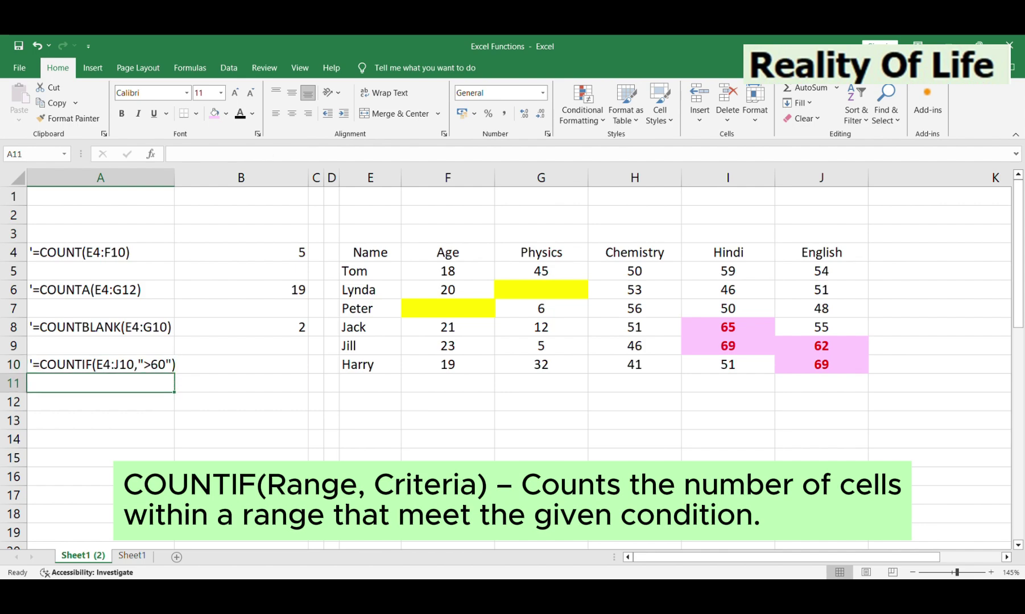
pyautogui.press('Up')
pyautogui.hotkey('ctrl', 'c')
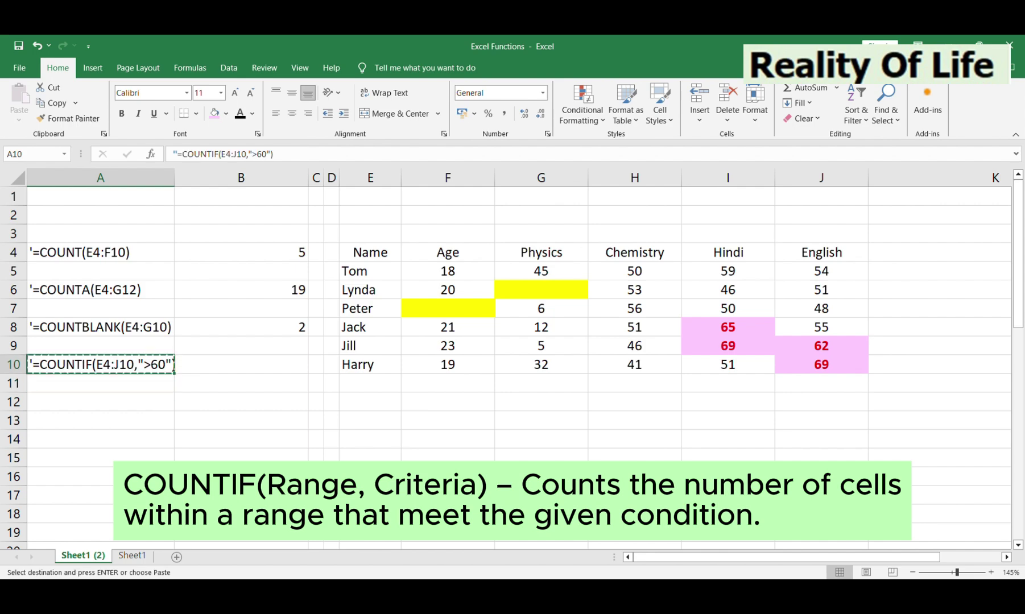
pyautogui.press('Right')
pyautogui.press('Return')
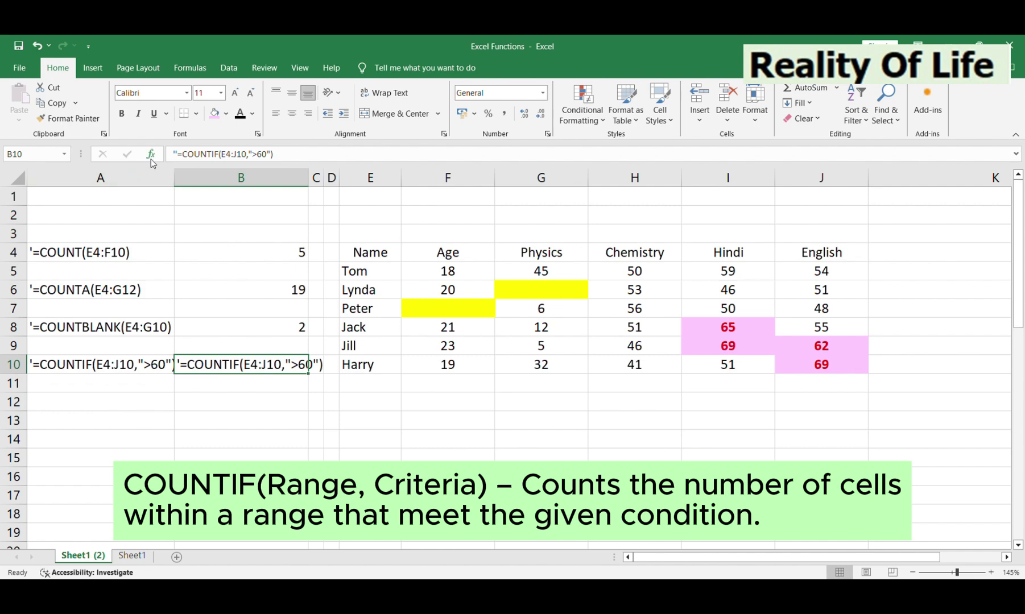
pyautogui.press('F2')
# - Widen column B and remove B10's apostrophe so COUNTIF(E4:J10,">60") returns 4
pyautogui.press('Delete')
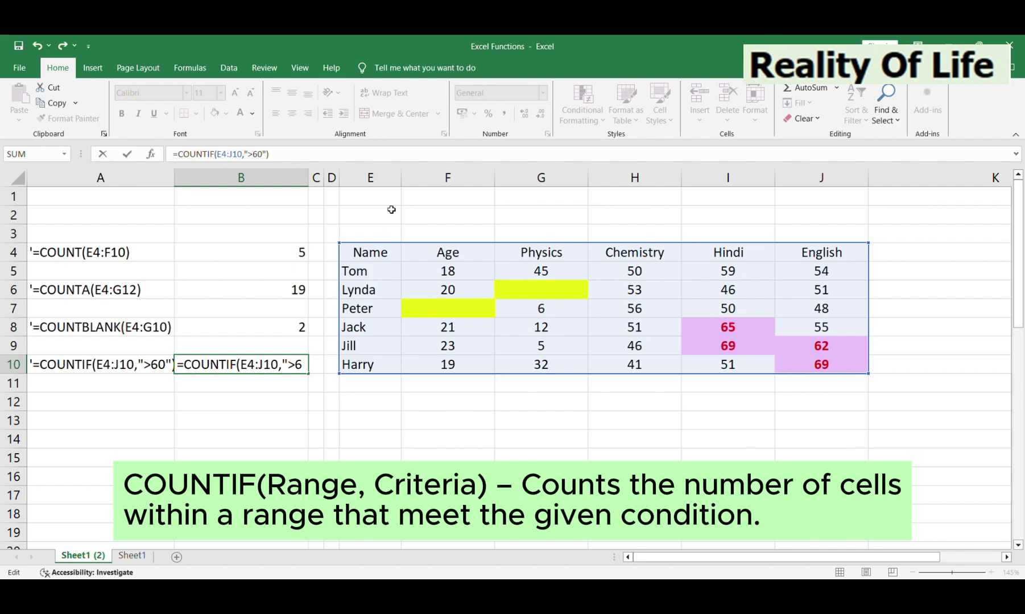
pyautogui.write('=')
pyautogui.click(319, 184)
pyautogui.press('Escape')
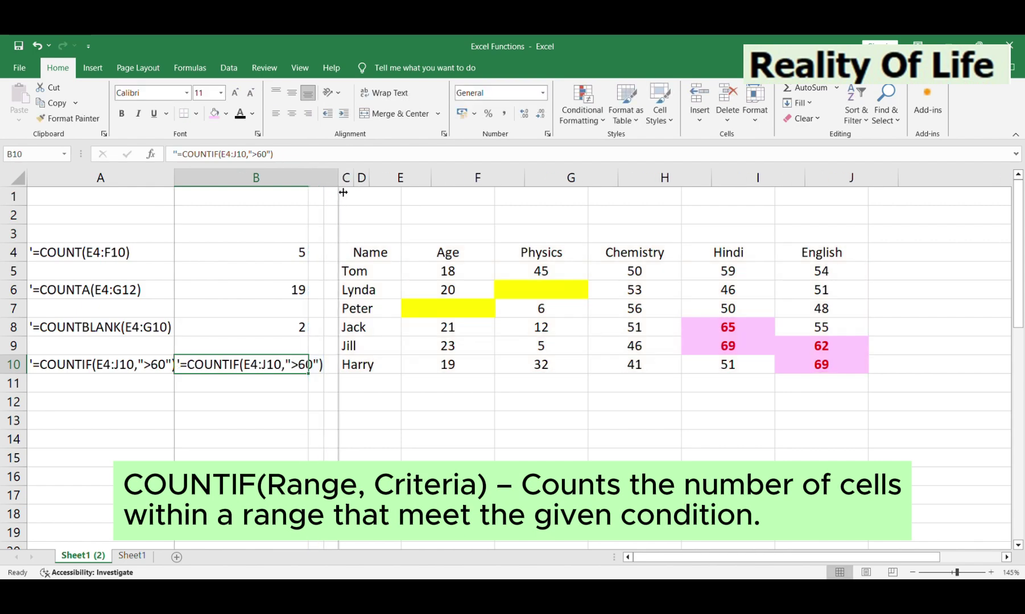
pyautogui.moveTo(317, 184); pyautogui.dragTo(347, 184)
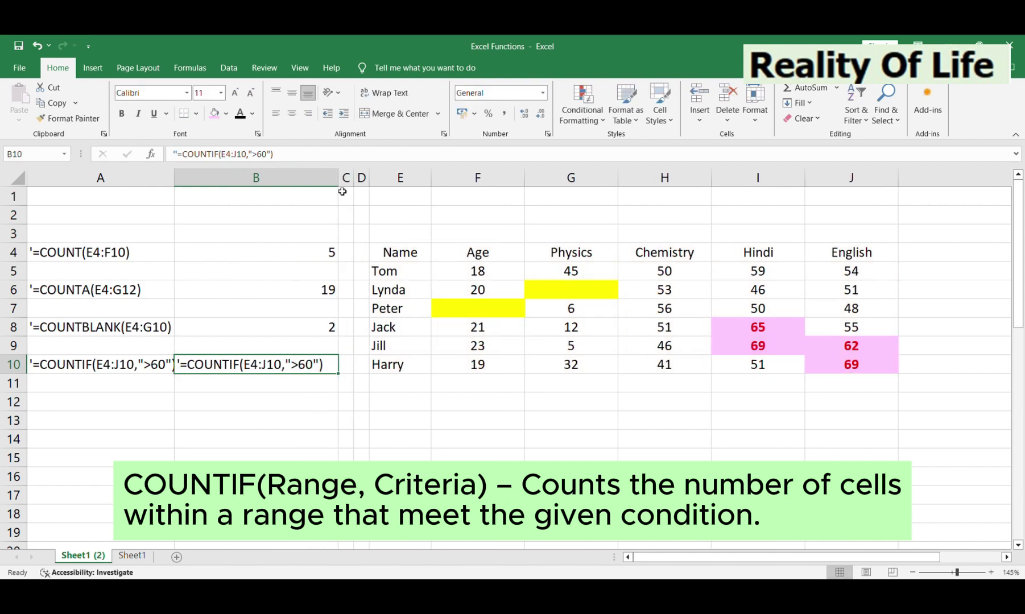
pyautogui.doubleClick(226, 368)
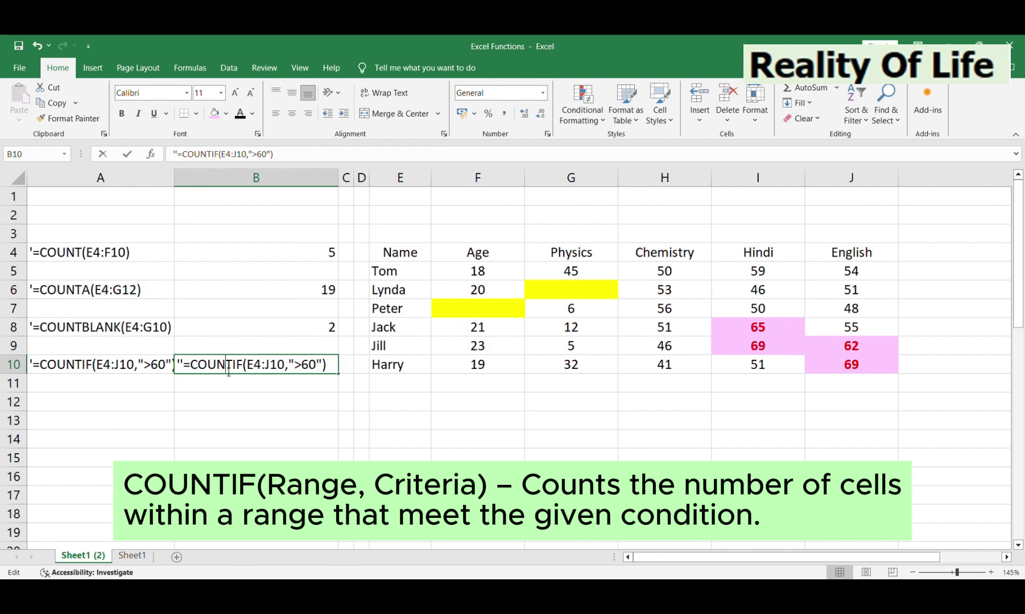
pyautogui.click(191, 367)
pyautogui.press('BackSpace')
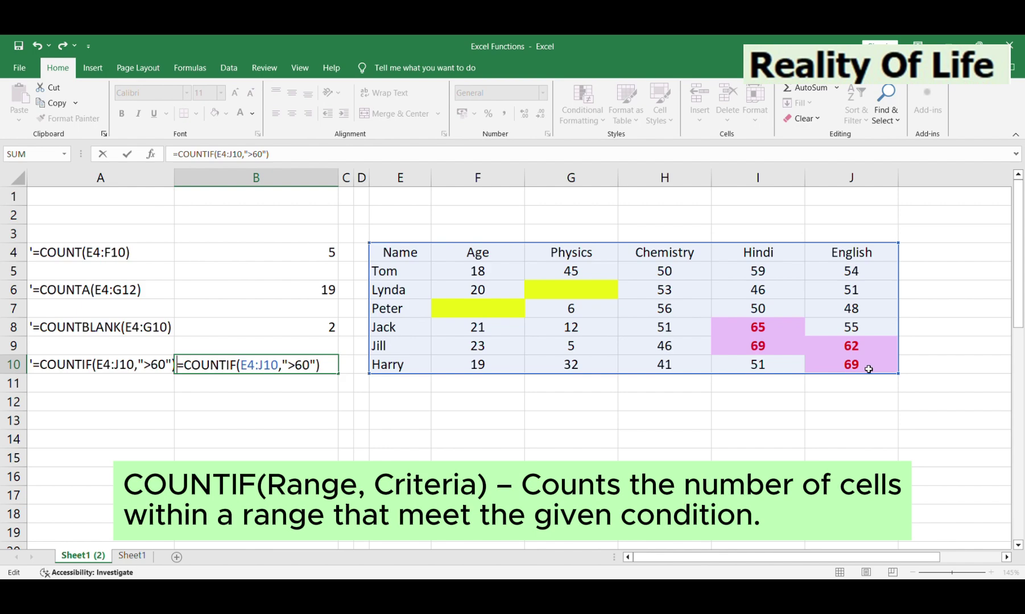
pyautogui.press('Return')
pyautogui.press('Up')
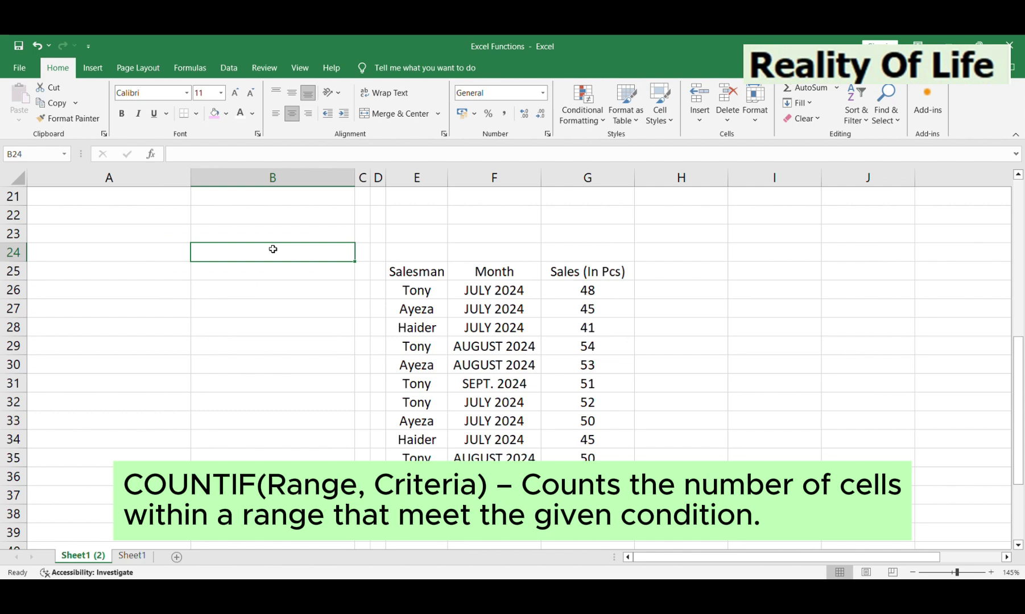
pyautogui.click(672, 277)
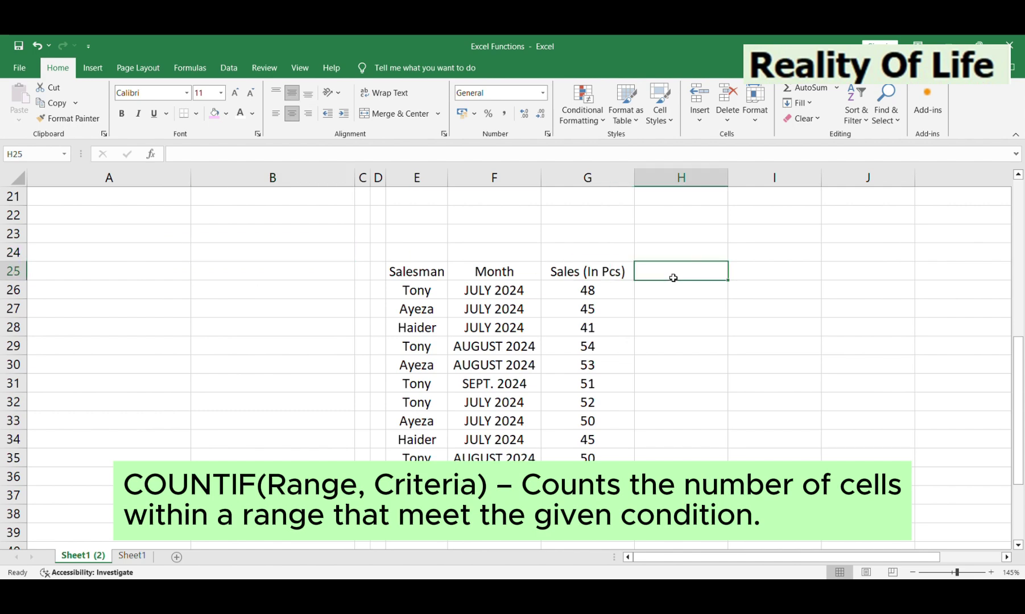
pyautogui.scroll(-1, 673, 277)
pyautogui.click(411, 216)
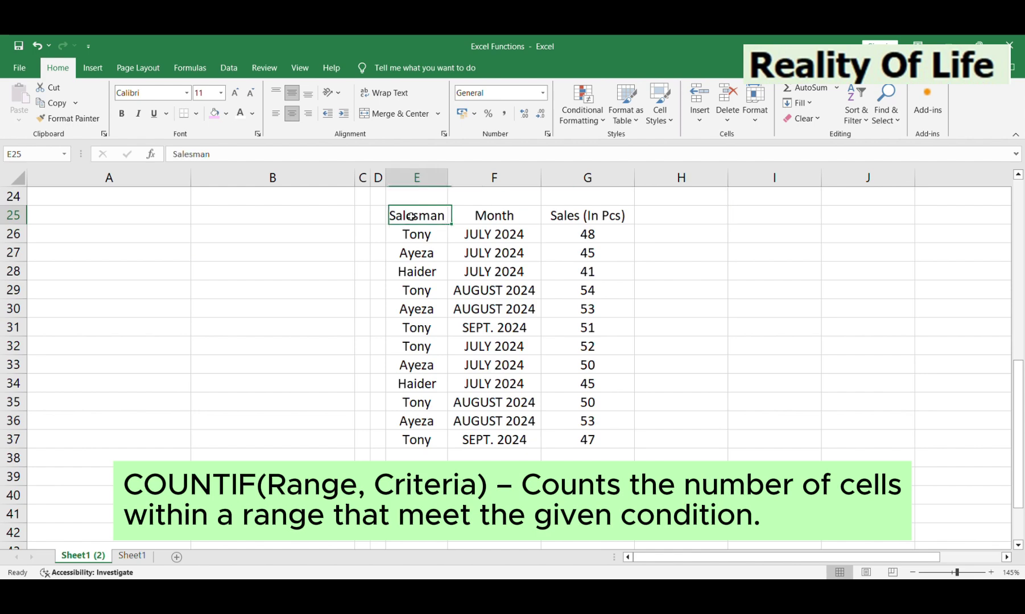
pyautogui.moveTo(411, 217)
pyautogui.mouseDown()
pyautogui.moveTo(586, 227)
pyautogui.moveTo(475, 271)
pyautogui.mouseUp()
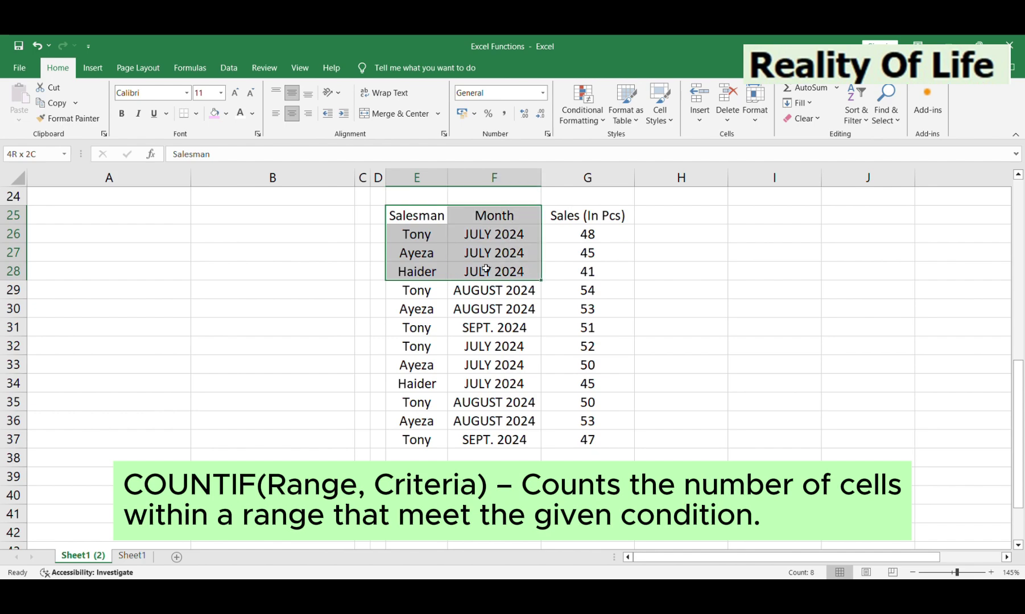
pyautogui.moveTo(475, 271)
pyautogui.mouseDown()
pyautogui.moveTo(589, 272)
pyautogui.moveTo(579, 445)
pyautogui.mouseUp()
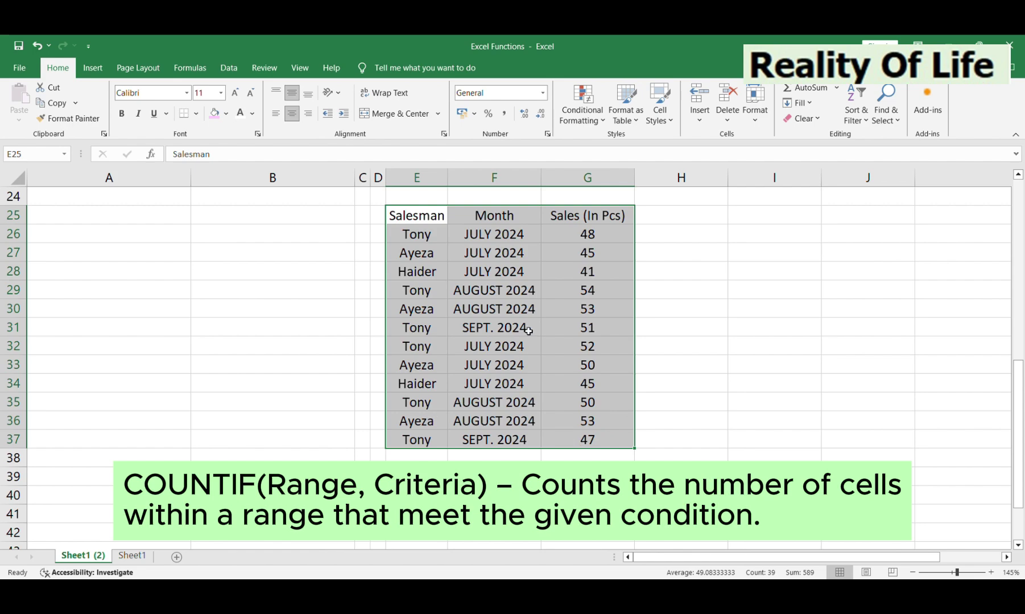
pyautogui.click(408, 241)
pyautogui.moveTo(409, 241); pyautogui.dragTo(575, 246)
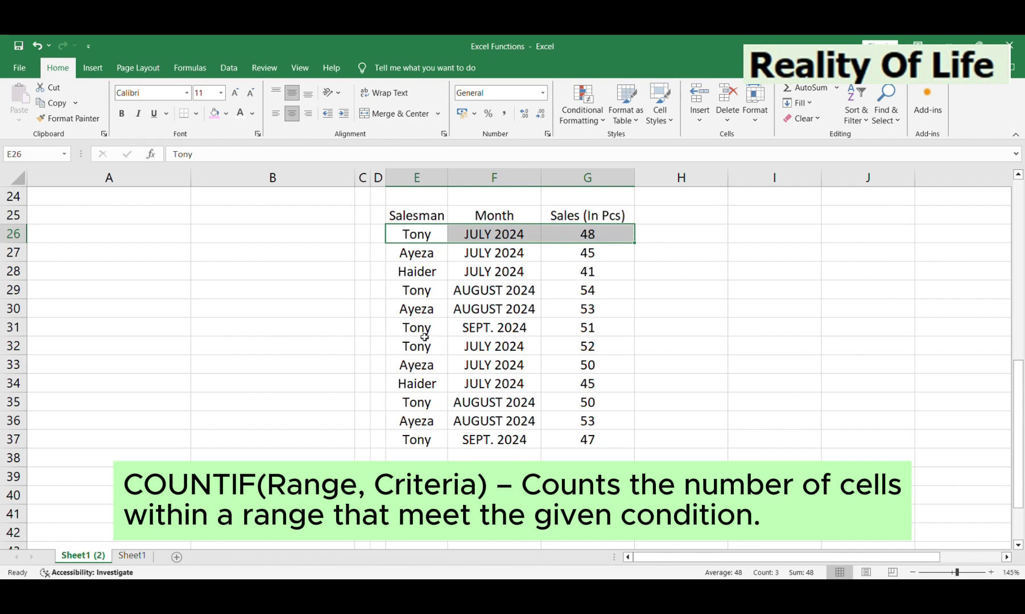
pyautogui.moveTo(421, 348); pyautogui.dragTo(575, 356)
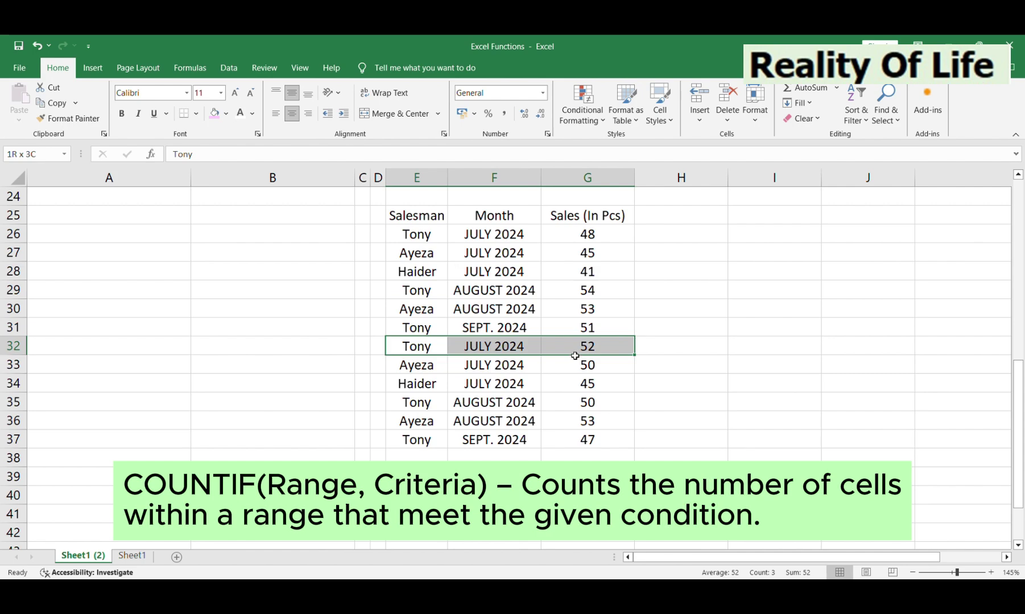
pyautogui.moveTo(417, 403); pyautogui.dragTo(549, 401)
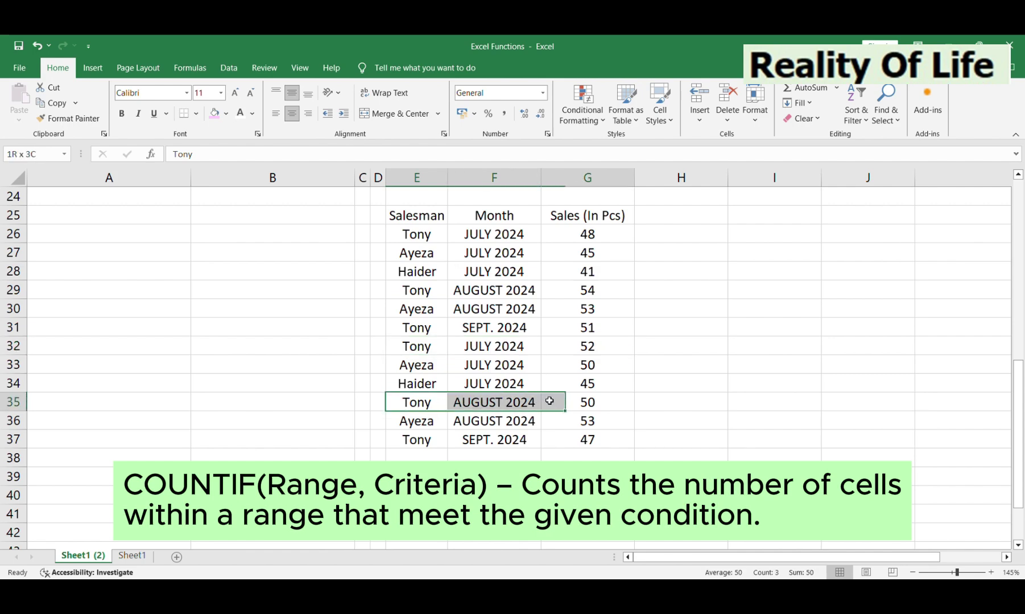
pyautogui.moveTo(420, 293); pyautogui.dragTo(559, 304)
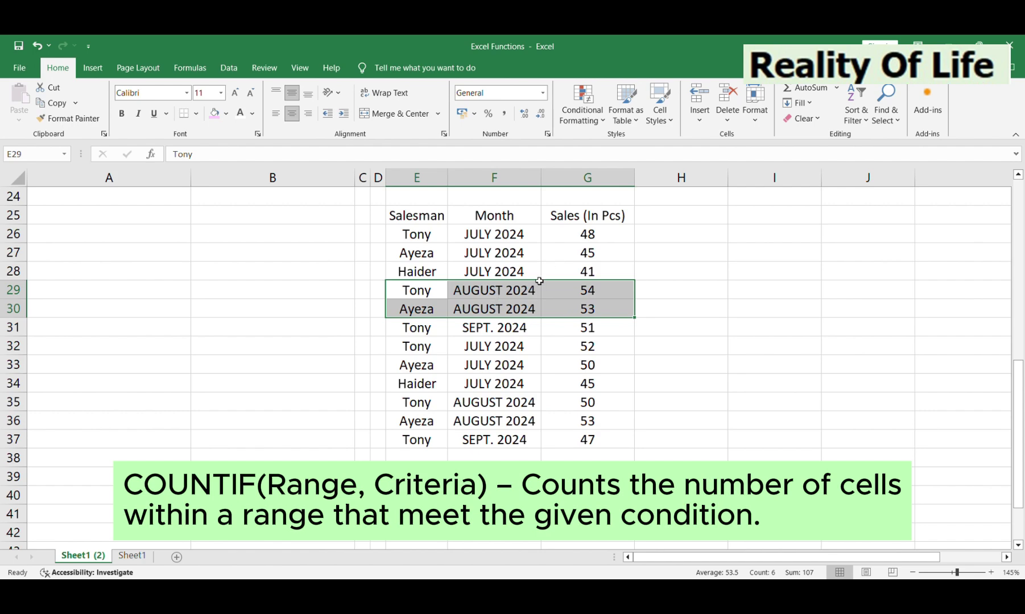
pyautogui.moveTo(425, 216)
pyautogui.mouseDown()
pyautogui.moveTo(453, 234)
pyautogui.moveTo(549, 441)
pyautogui.mouseUp()
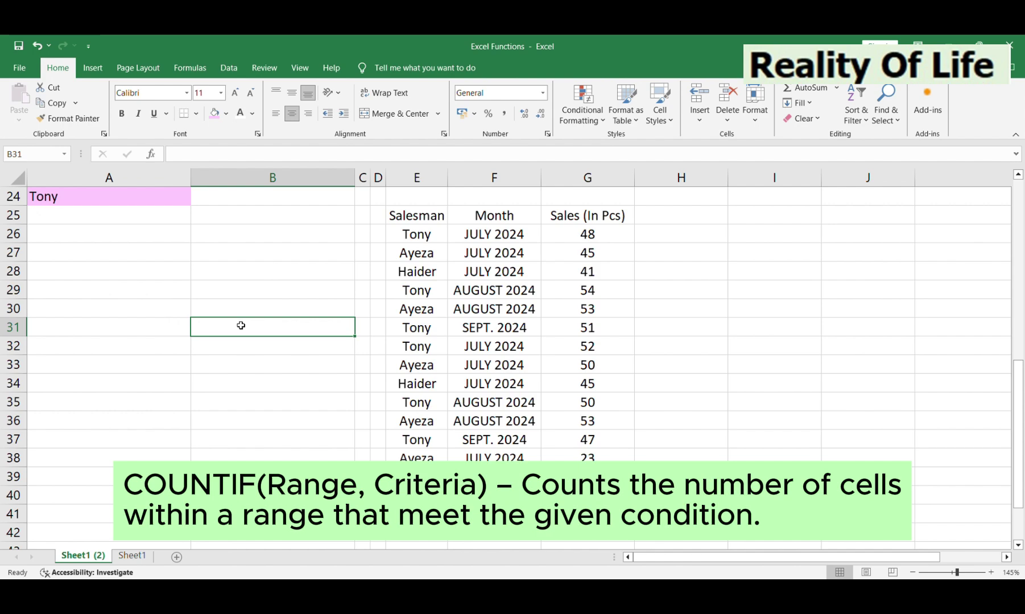
pyautogui.moveTo(409, 234)
pyautogui.mouseDown()
pyautogui.moveTo(415, 513)
pyautogui.moveTo(391, 502)
pyautogui.mouseUp()
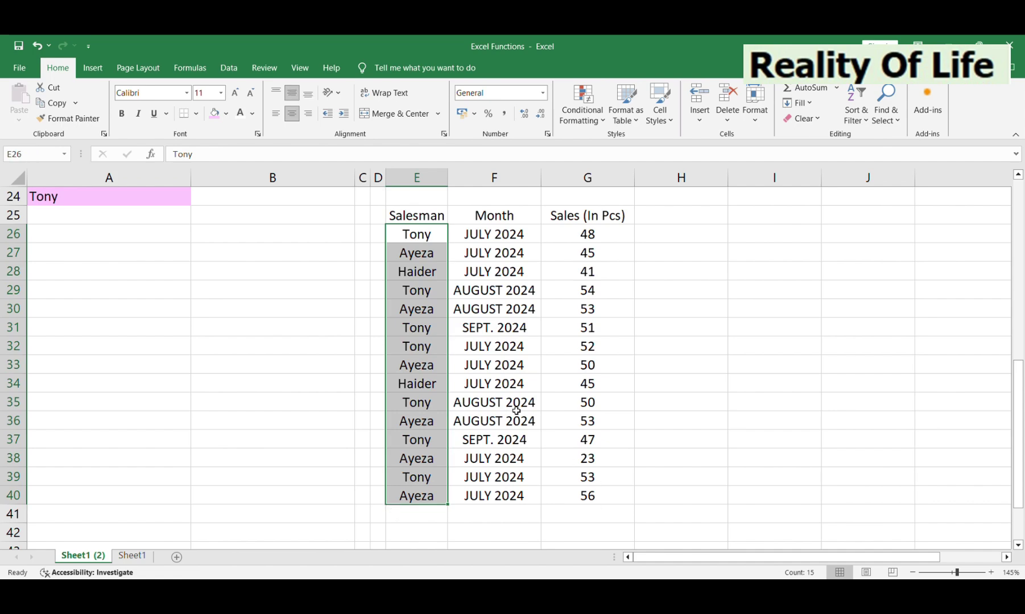
# - Make A25's =COUNTIF(E25:E40,A24) text black and re-enter A26's formula so it returns 7
pyautogui.click(76, 212)
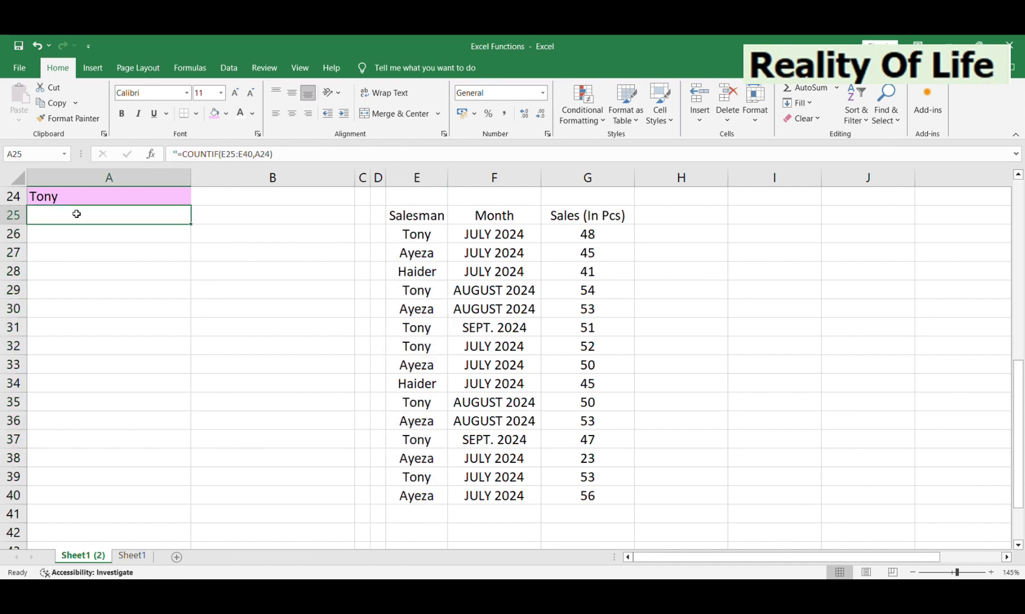
pyautogui.click(251, 115)
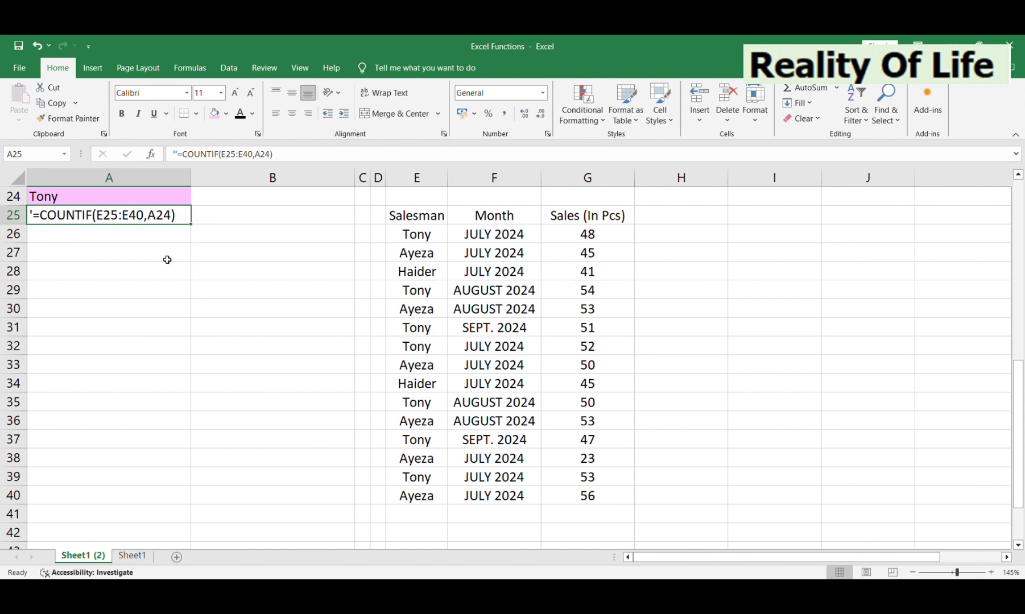
pyautogui.press('Return')
pyautogui.write('=COUNTIF(E25:E40,A24)')
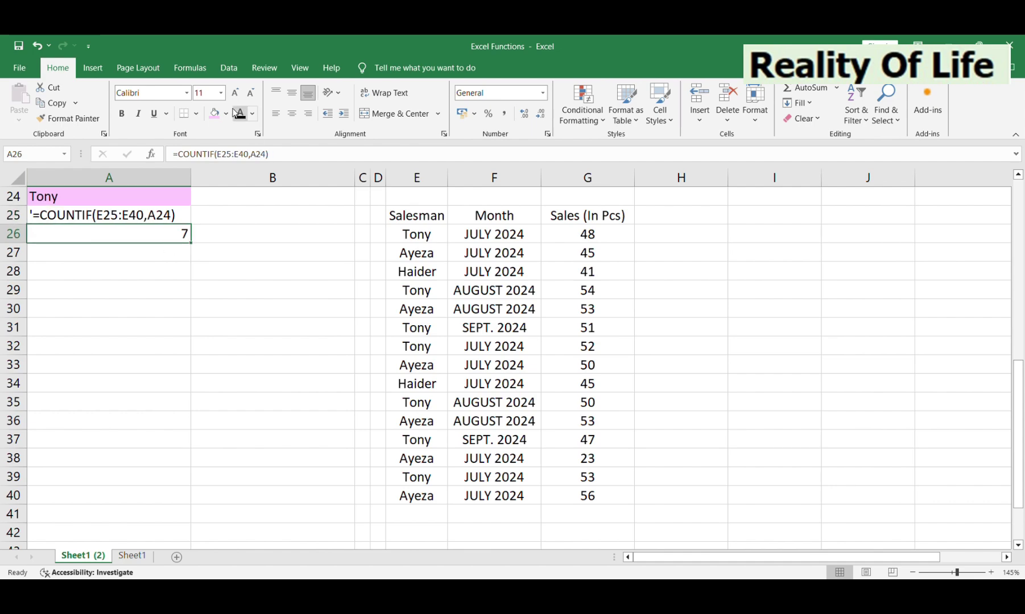
pyautogui.doubleClick(142, 238)
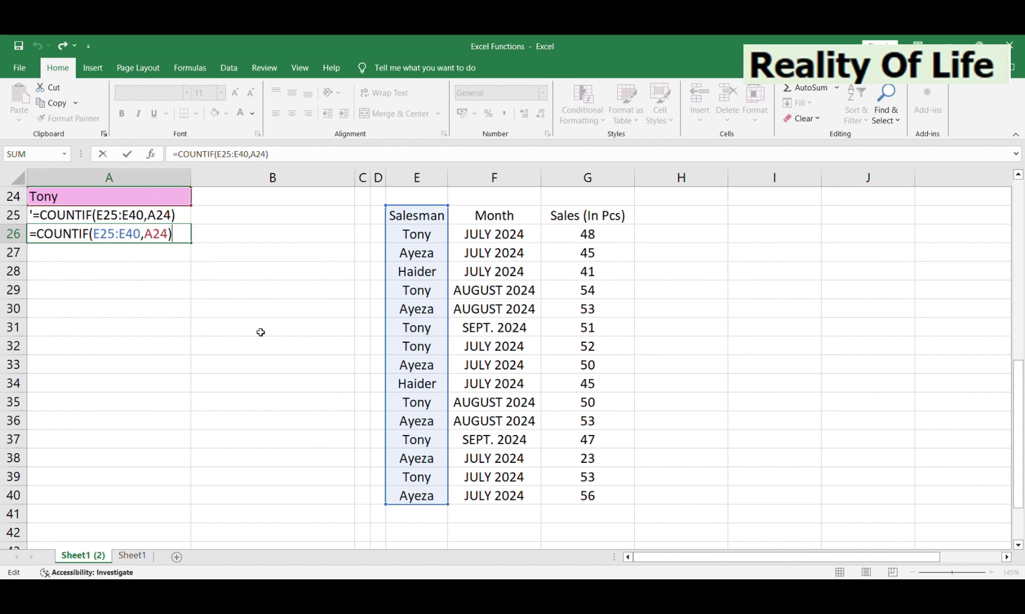
pyautogui.press('Return')
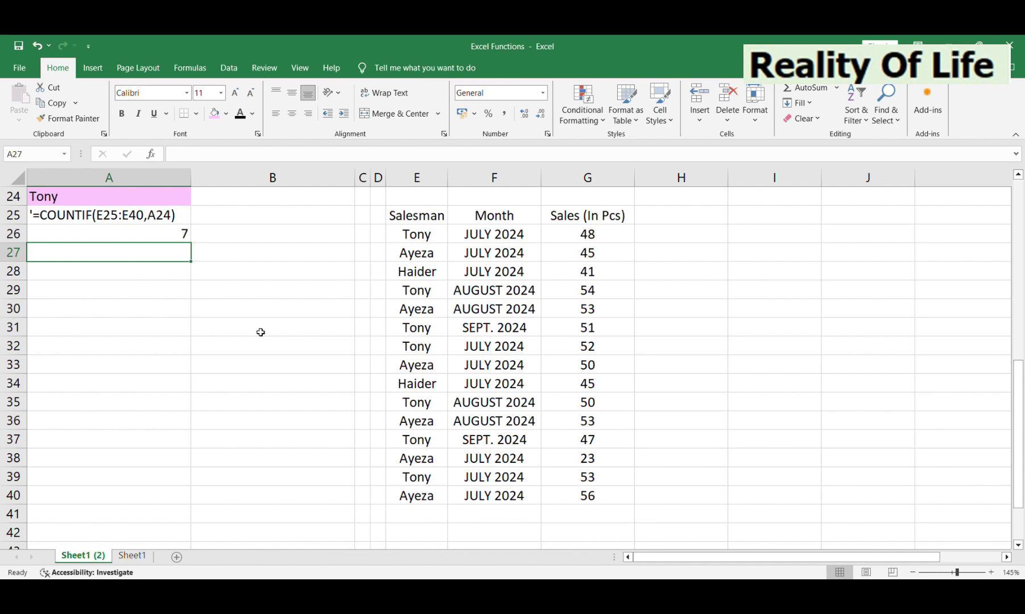
# - Shade Tony's entries E26, E29, E31, E32, E35 and E37 pink, then select E39
pyautogui.click(432, 234)
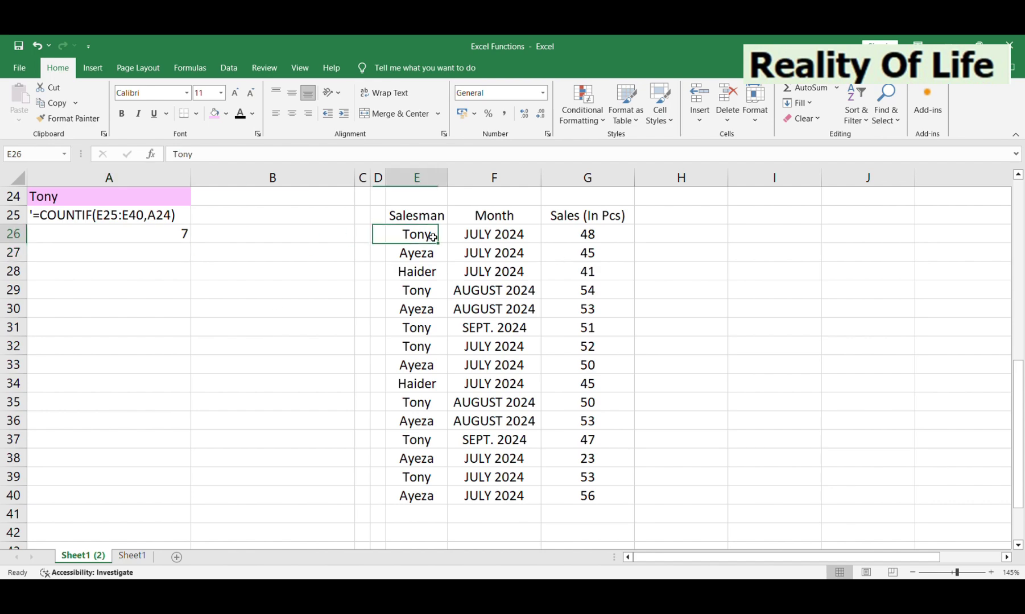
pyautogui.click(214, 113)
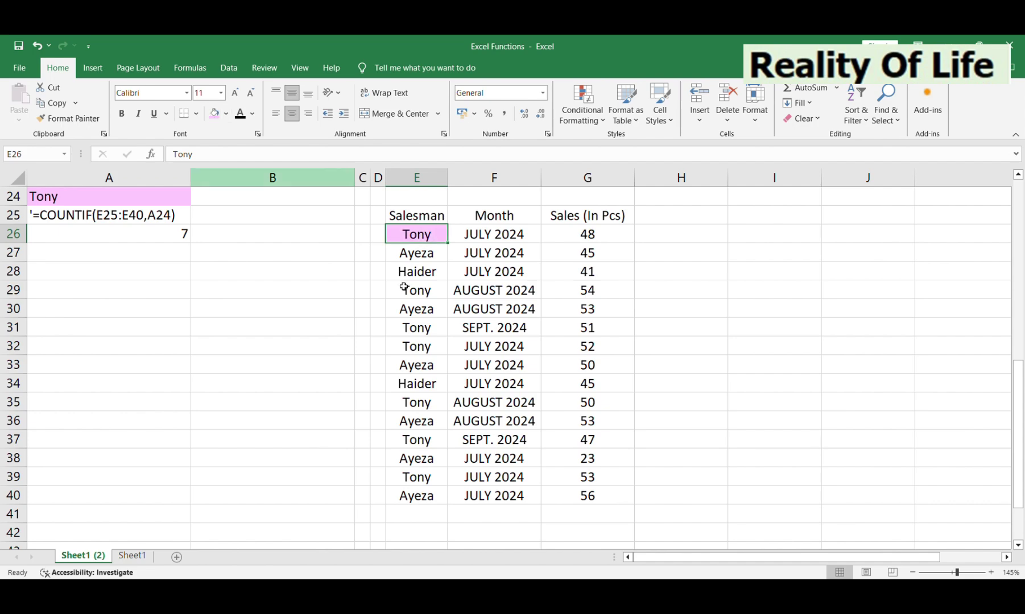
pyautogui.click(421, 289)
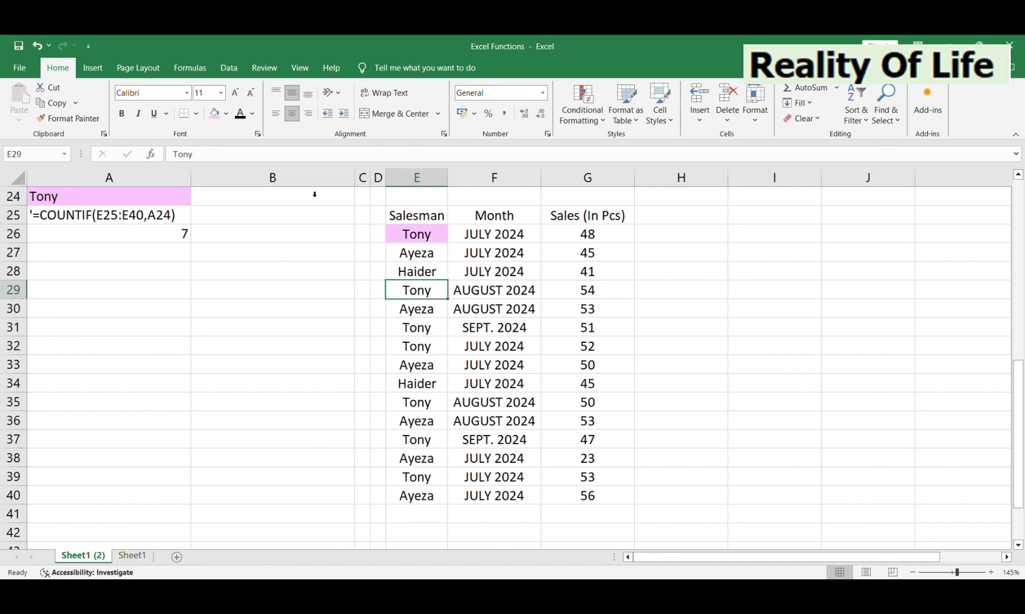
pyautogui.click(214, 113)
pyautogui.moveTo(418, 327); pyautogui.dragTo(418, 346)
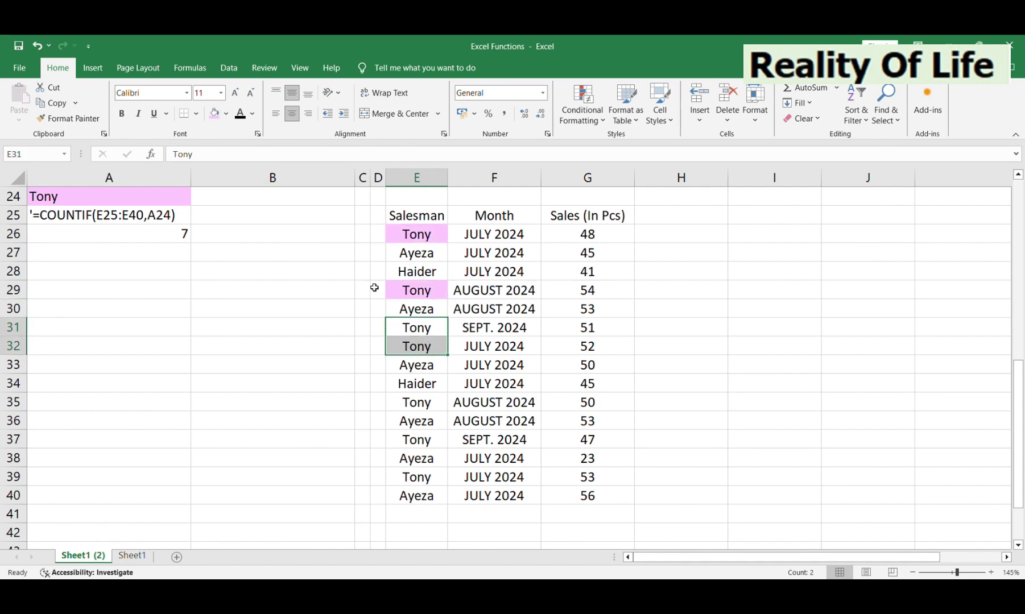
pyautogui.click(214, 113)
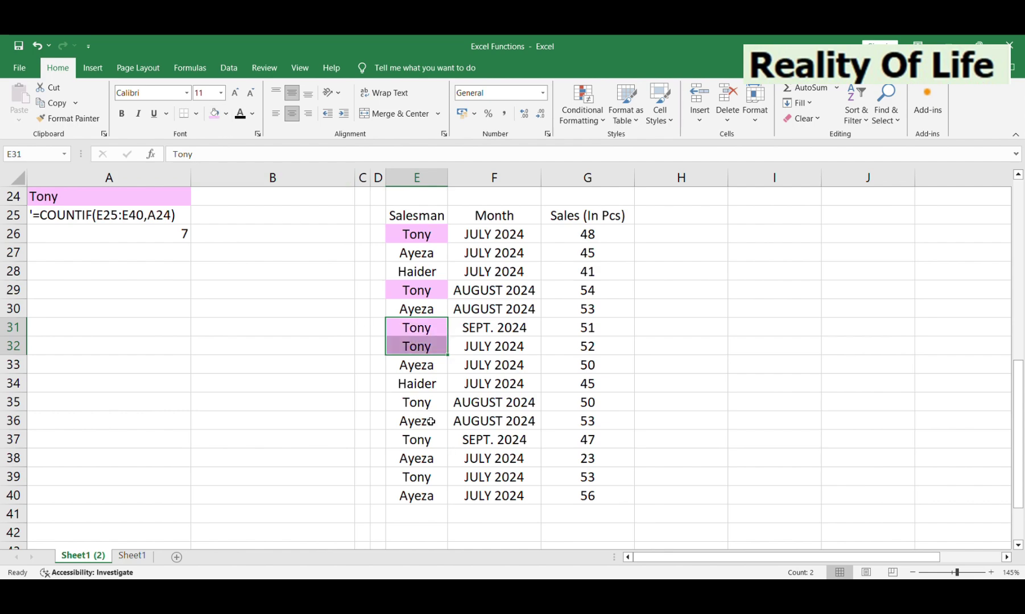
pyautogui.click(426, 405)
pyautogui.click(214, 113)
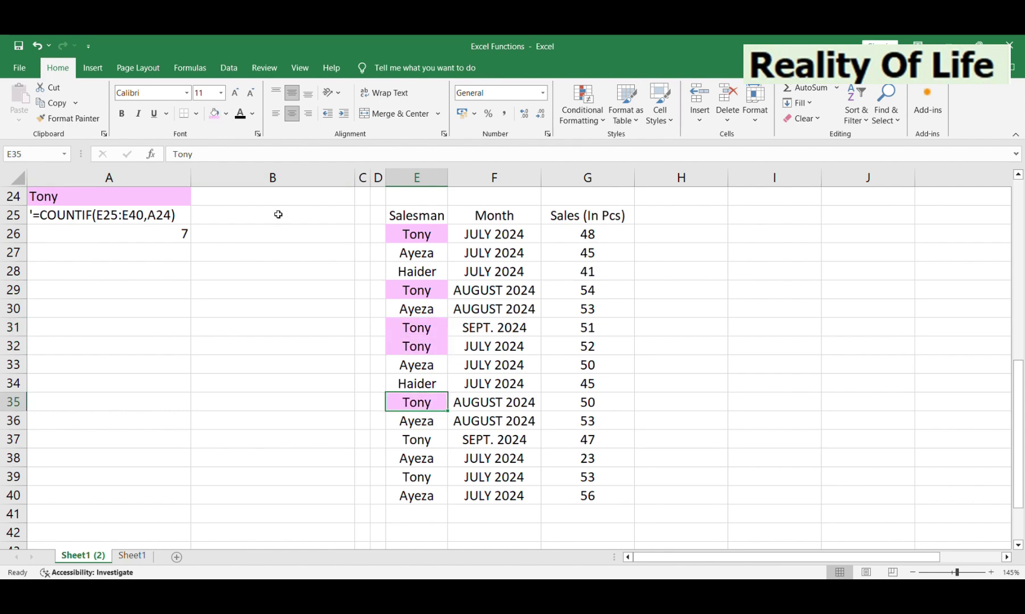
pyautogui.click(418, 440)
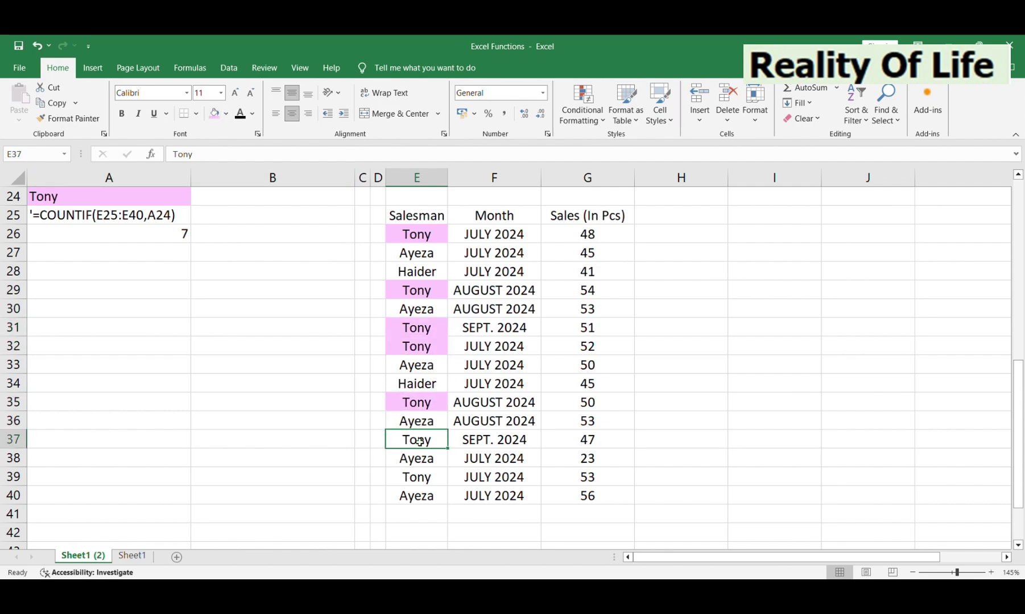
pyautogui.click(214, 113)
pyautogui.click(432, 478)
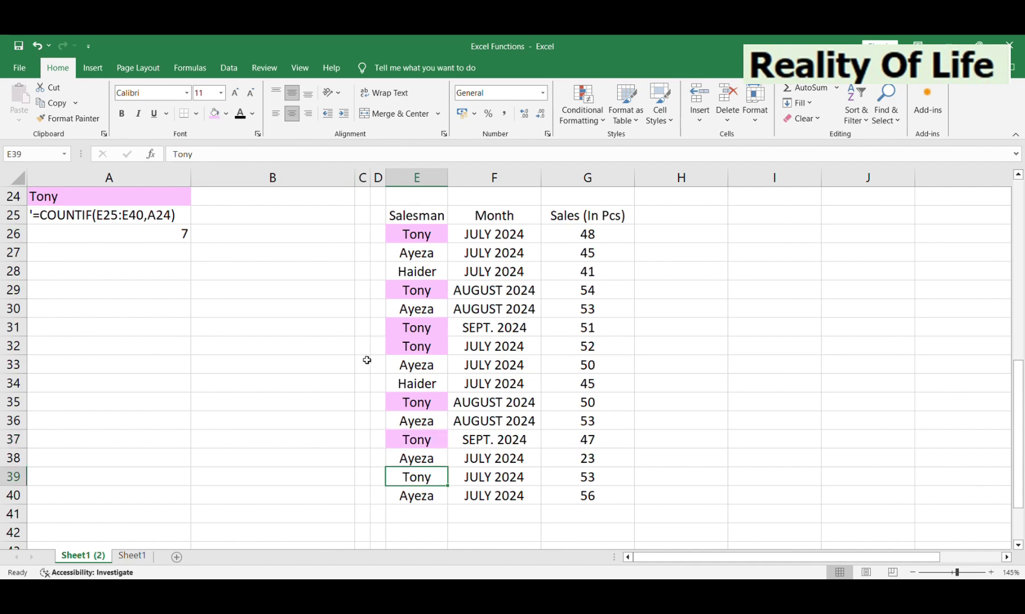
# - Fill E39 pink and show the second salesman's label in A28 in black font
pyautogui.click(214, 114)
pyautogui.click(145, 252)
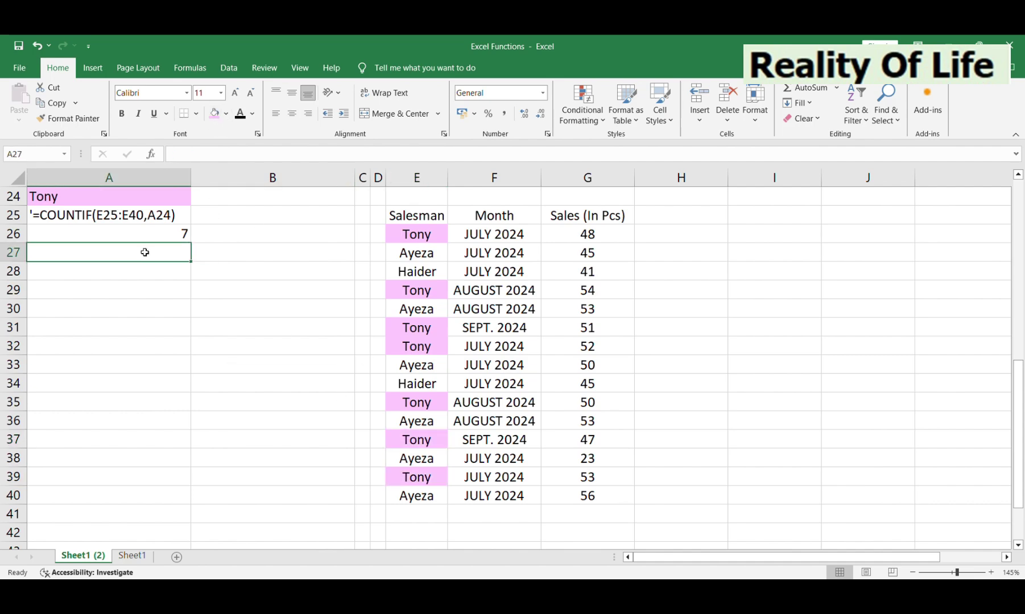
pyautogui.press('Down')
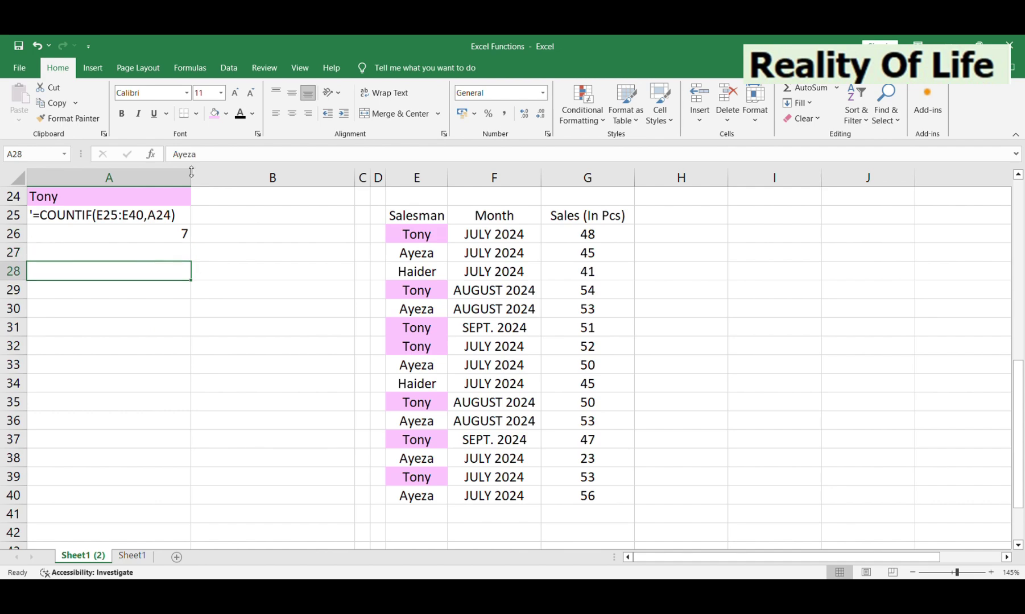
pyautogui.click(240, 113)
# - Recalculate A30's =COUNTIF(E25:E40,A28) so the second salesman's count shows 6
pyautogui.click(119, 296)
pyautogui.write("'=COUNTIF(E25:E40,A28)")
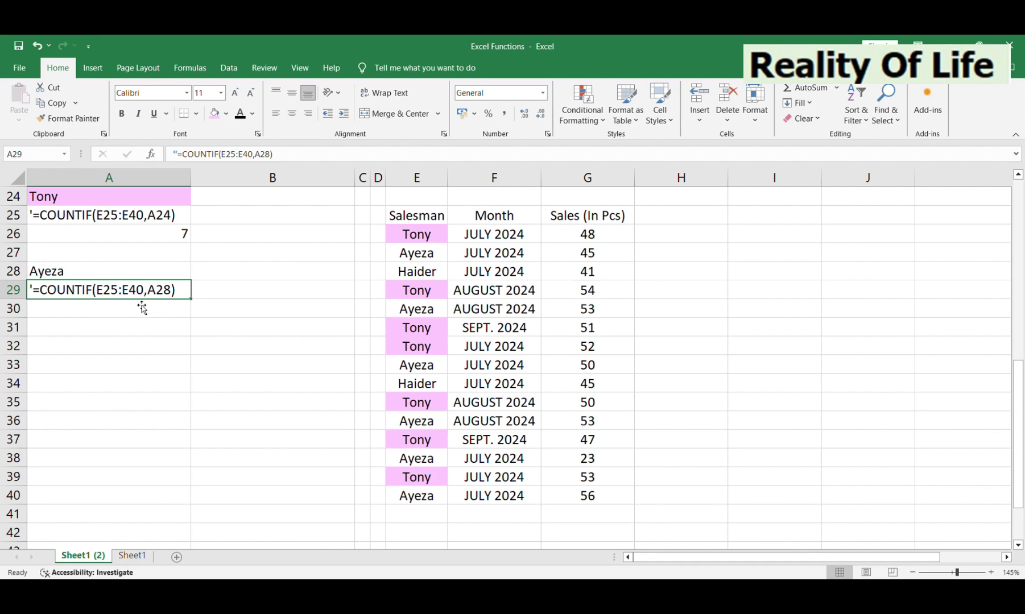
pyautogui.click(122, 310)
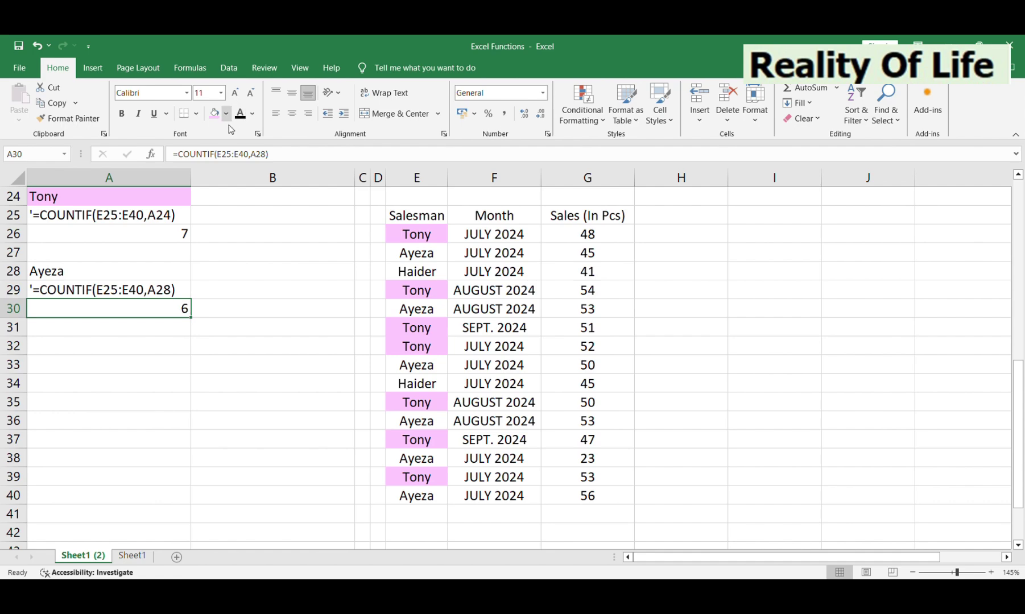
pyautogui.press('F2')
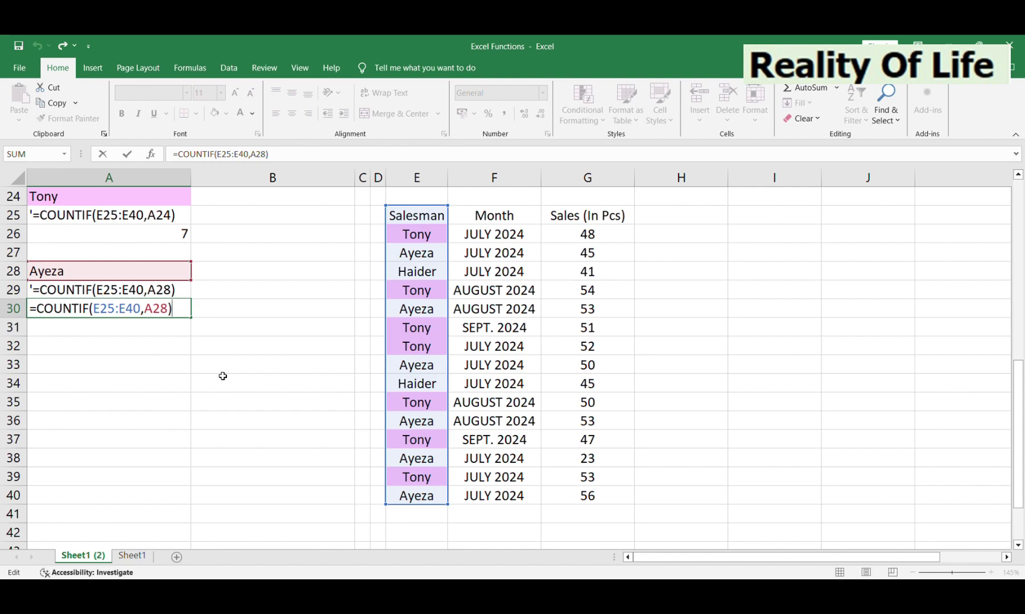
pyautogui.press('Return')
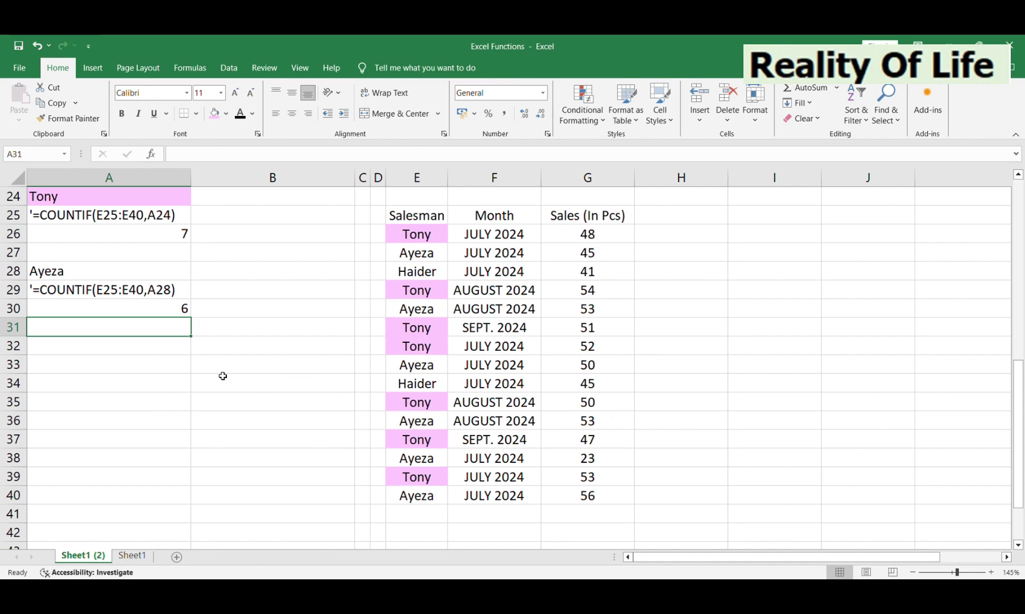
# - Re-enter the formula text =COUNTIF(E25:E40,A32) in A33 under the third salesman's label
pyautogui.press('Down')
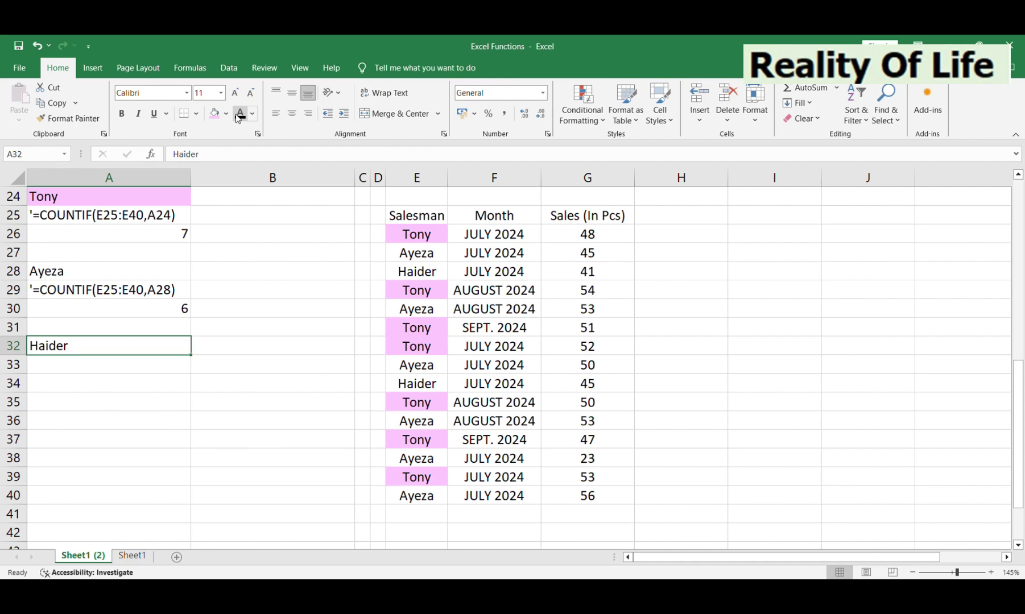
pyautogui.press('Down')
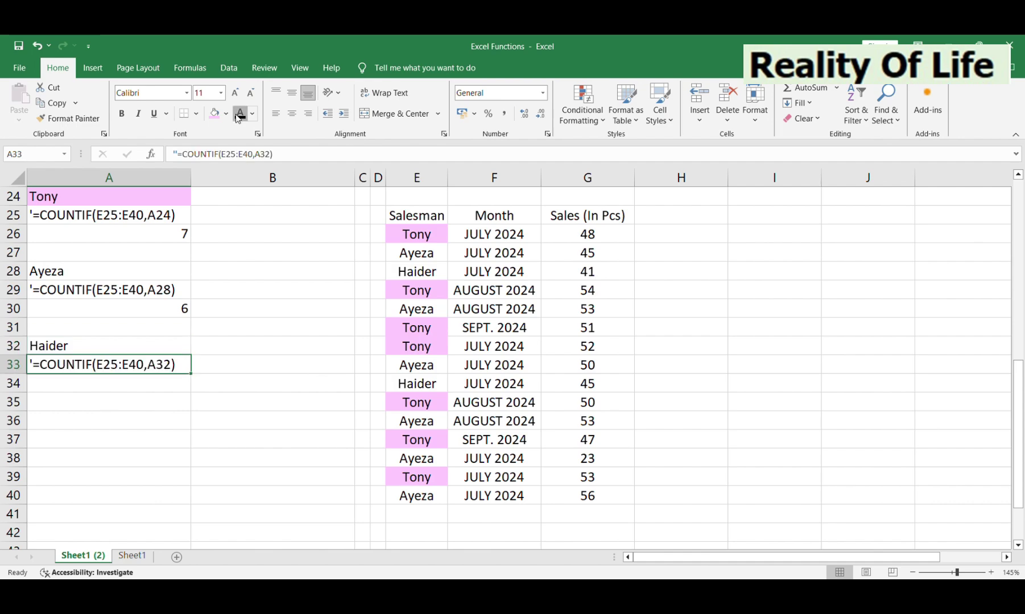
pyautogui.doubleClick(181, 369)
pyautogui.doubleClick(181, 368)
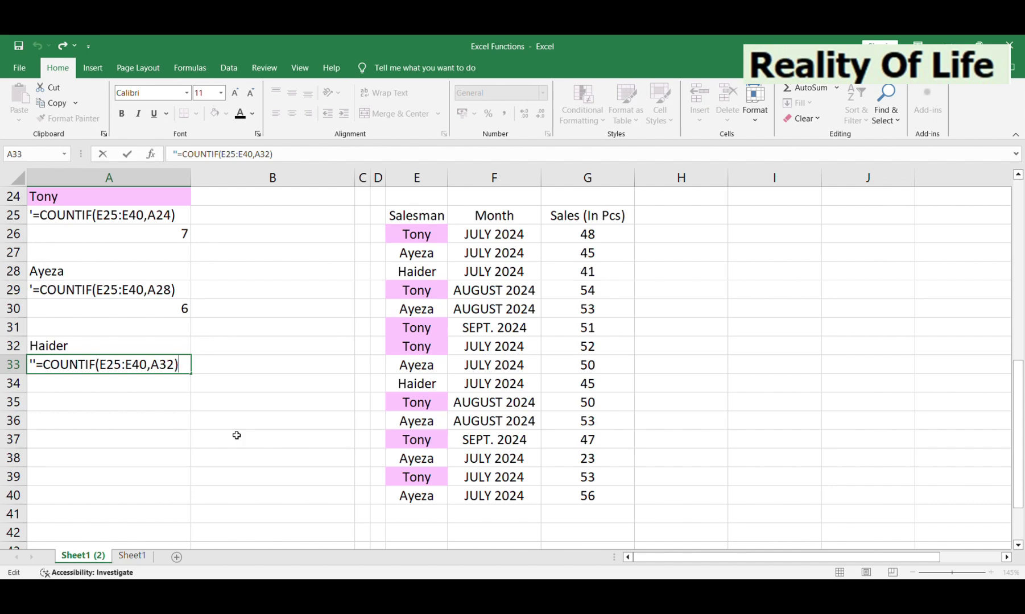
pyautogui.press('Return')
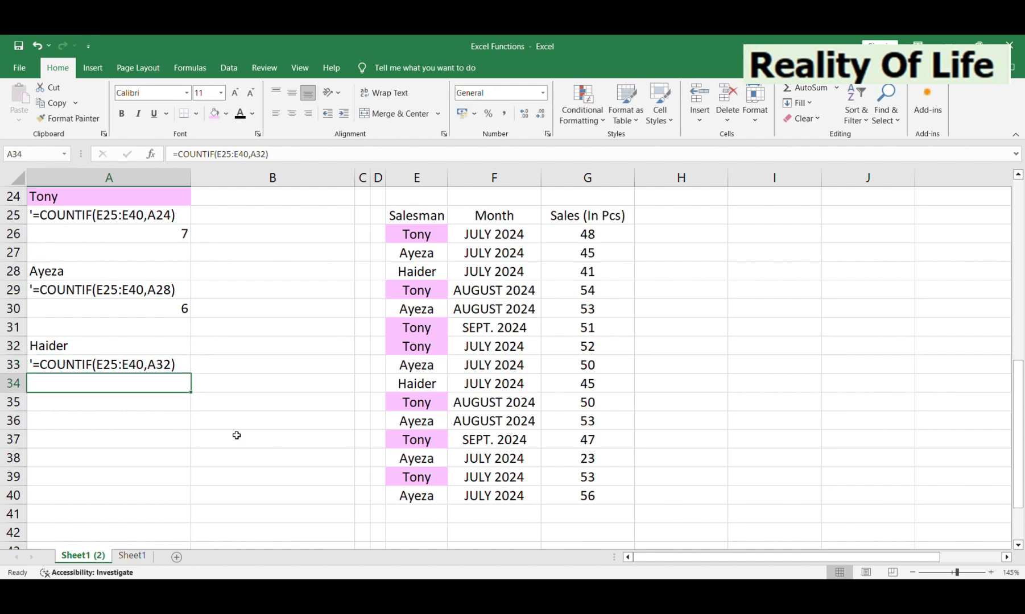
# - Make A34 visible and confirm its COUNTIF, returning 2, matching entries in E28 and E34
pyautogui.click(238, 116)
pyautogui.click(283, 157)
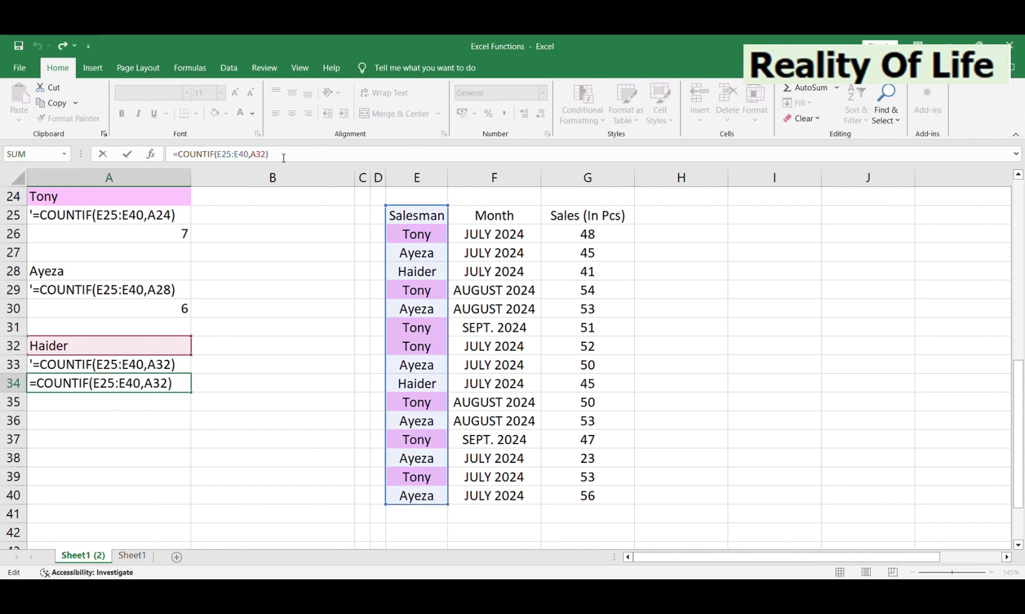
pyautogui.press('Return')
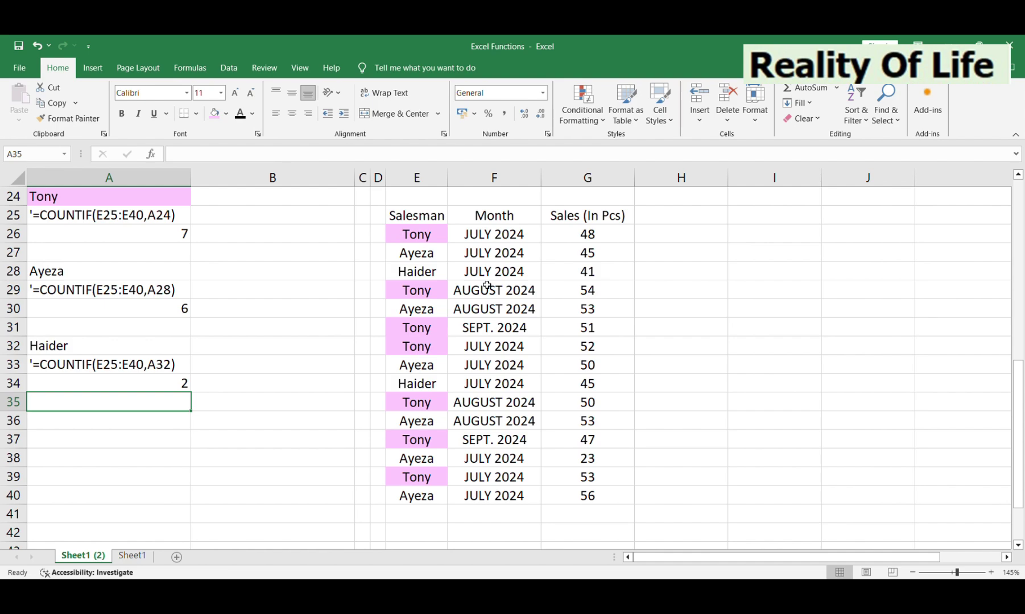
pyautogui.click(436, 272)
pyautogui.click(419, 386)
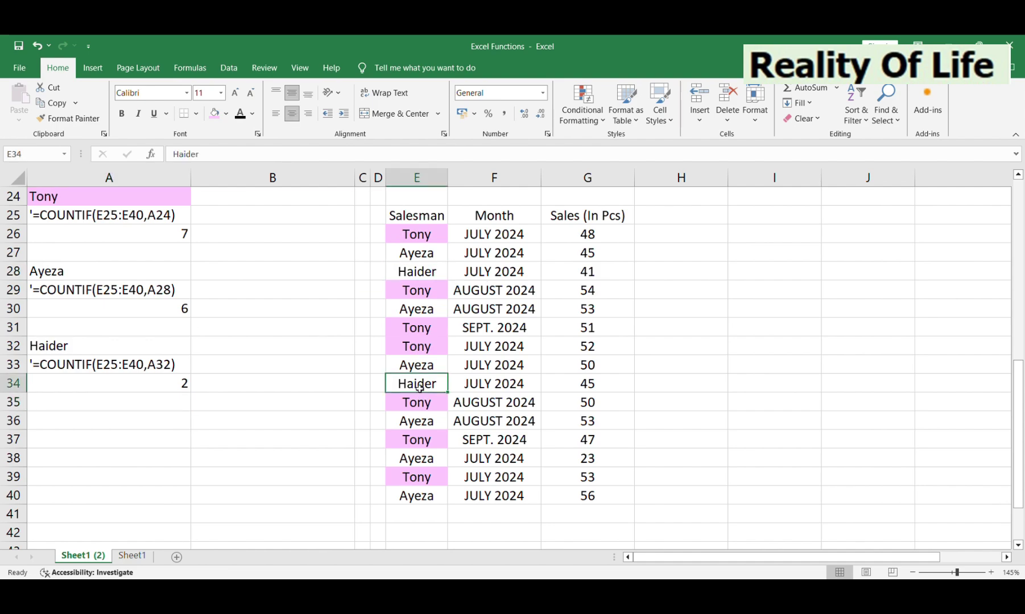
# - Select the sales data E26:G40 and set it to No Fill, clearing the pink highlights
pyautogui.click(273, 427)
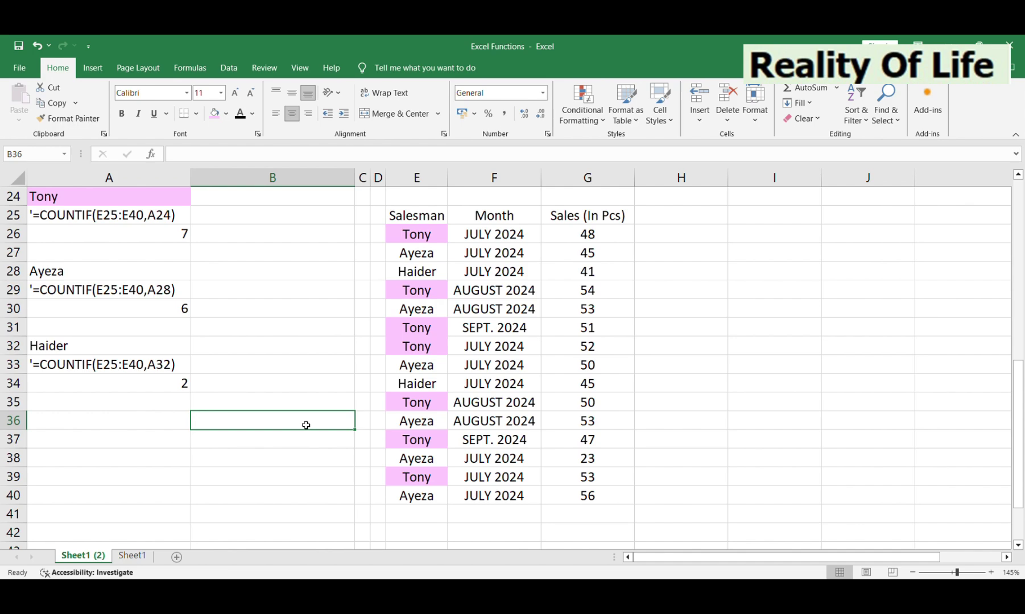
pyautogui.click(436, 236)
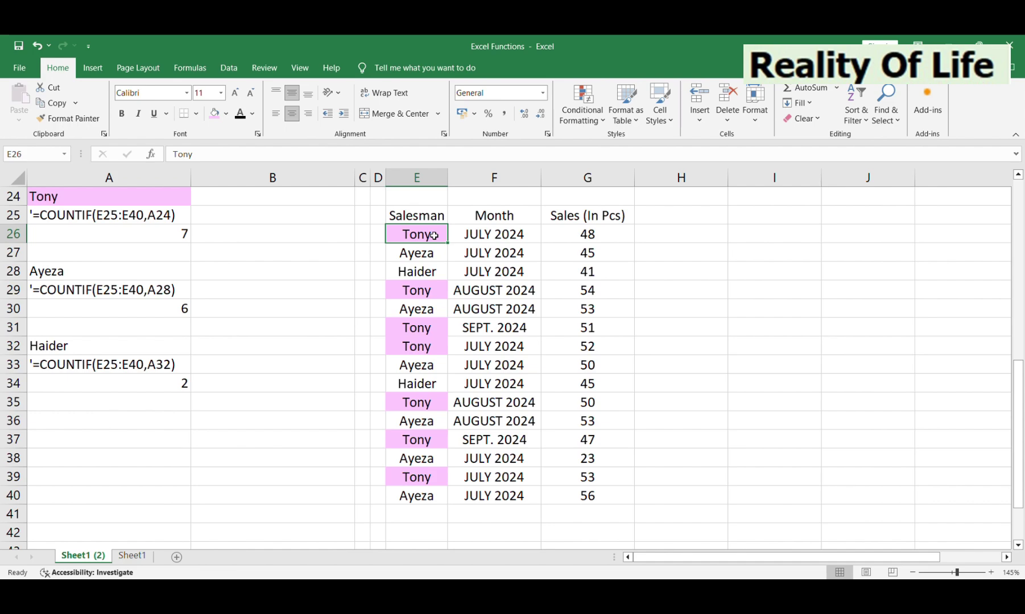
pyautogui.click(494, 236)
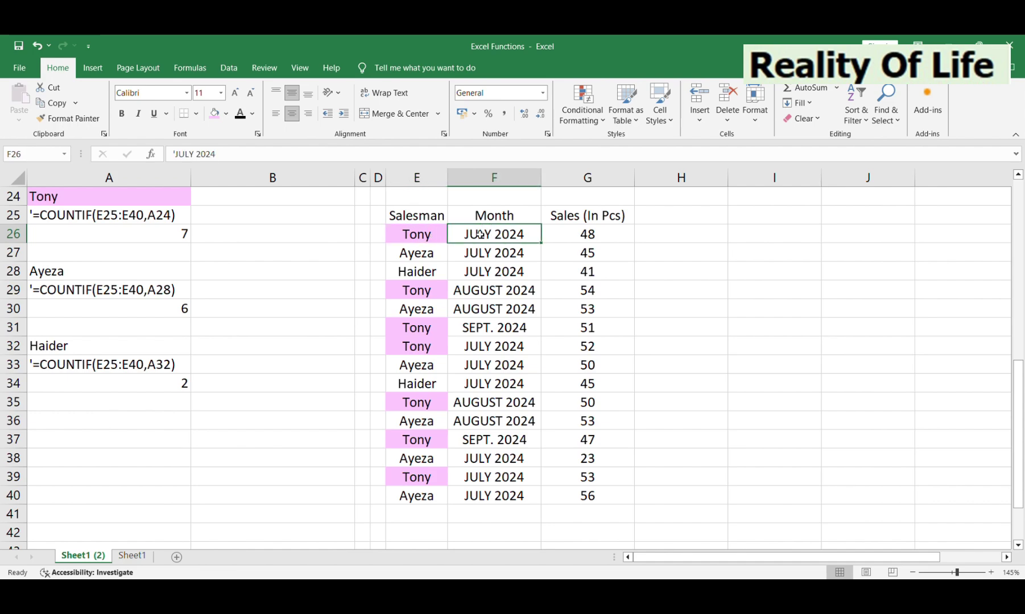
pyautogui.moveTo(428, 239); pyautogui.dragTo(469, 238)
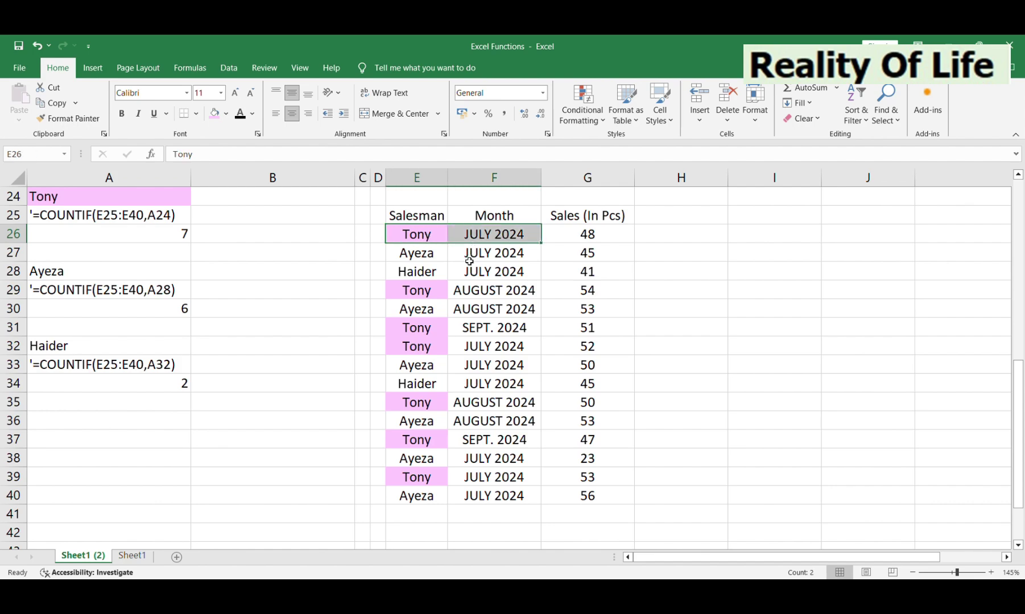
pyautogui.moveTo(420, 294); pyautogui.dragTo(492, 297)
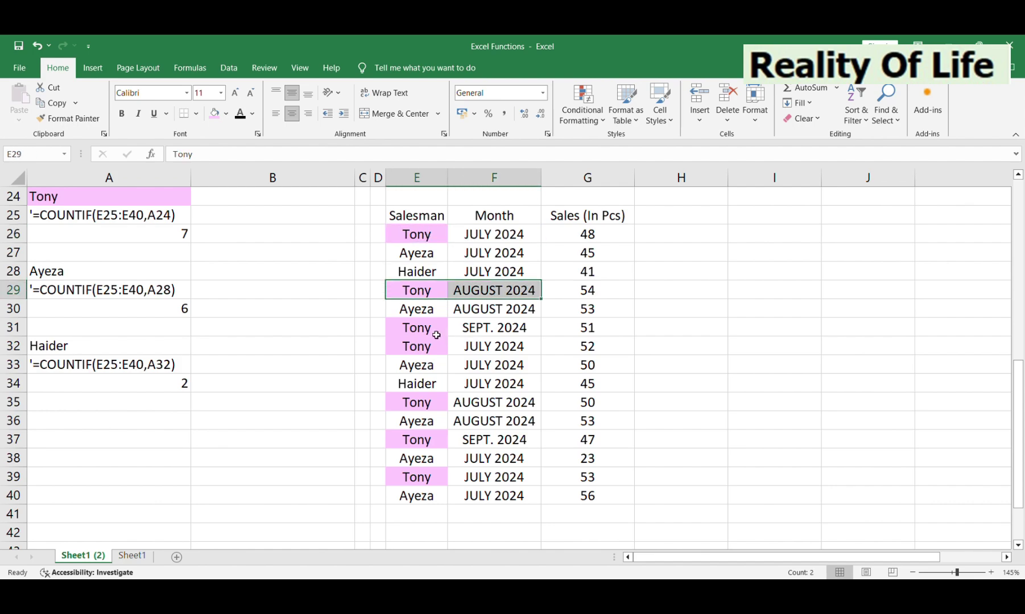
pyautogui.moveTo(433, 330); pyautogui.dragTo(483, 330)
pyautogui.moveTo(427, 347); pyautogui.dragTo(478, 351)
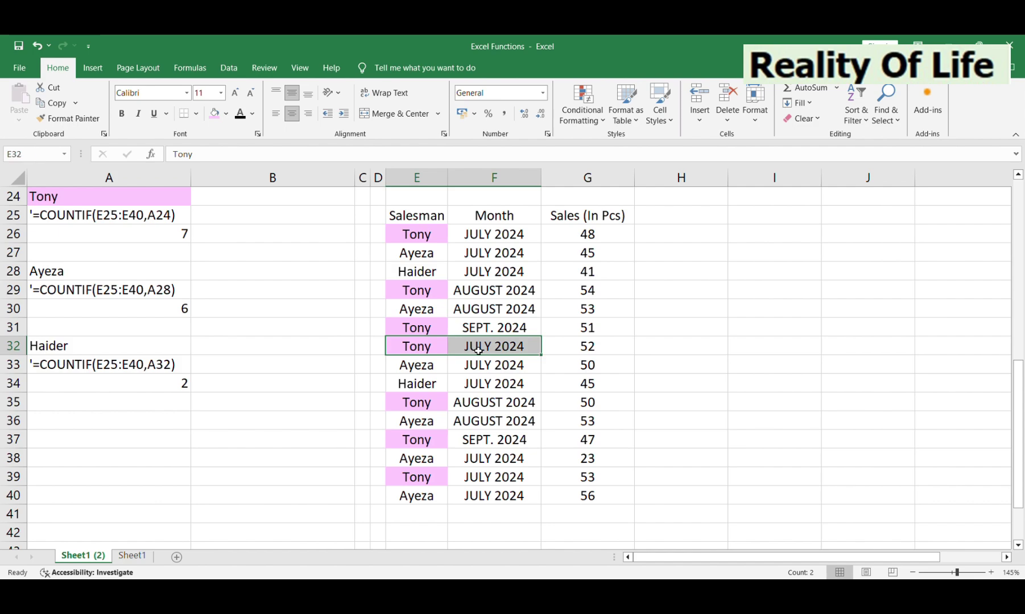
pyautogui.moveTo(398, 238)
pyautogui.mouseDown()
pyautogui.moveTo(567, 437)
pyautogui.moveTo(561, 496)
pyautogui.mouseUp()
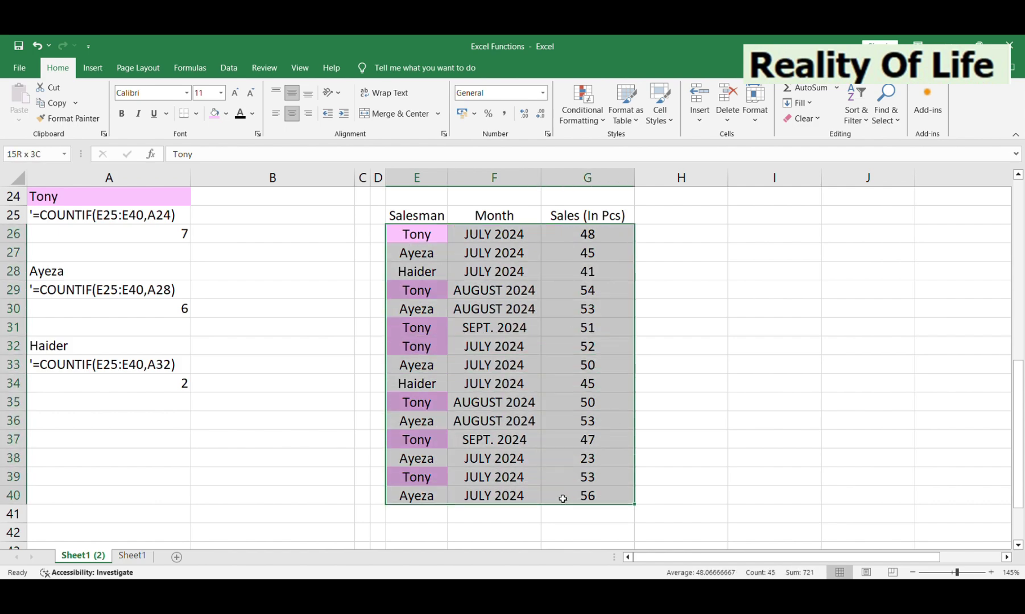
pyautogui.click(215, 113)
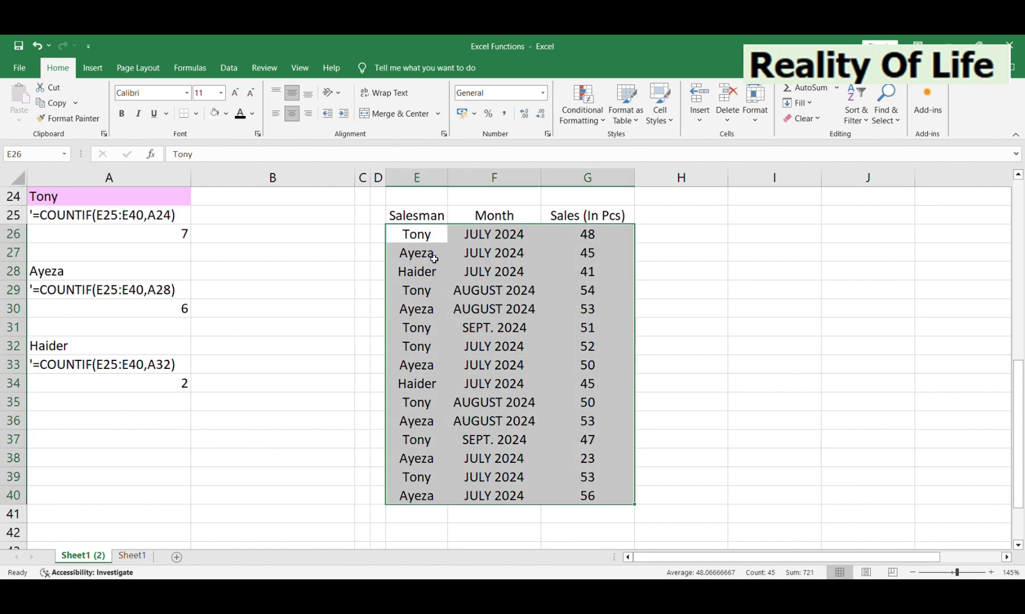
pyautogui.click(425, 240)
# - Bring the salesman criteria list in column I into view and select the sales table with headers
pyautogui.click(493, 238)
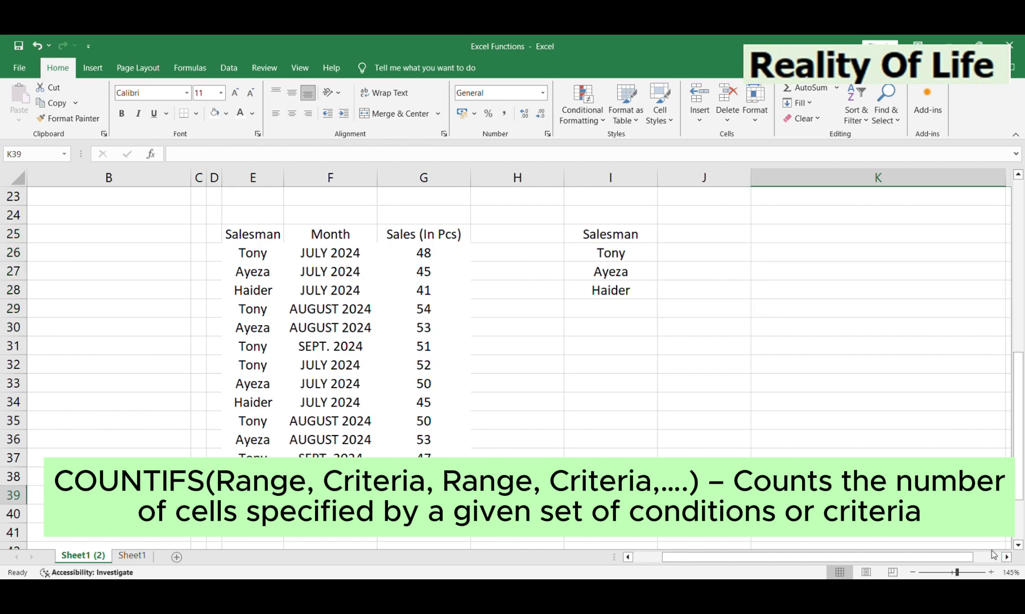
pyautogui.click(1006, 557)
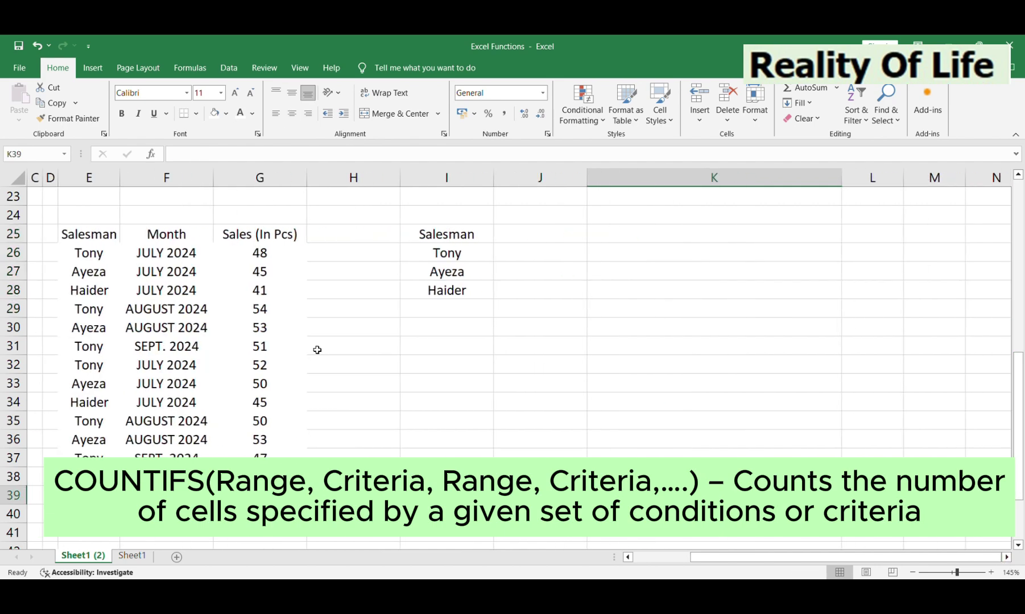
pyautogui.moveTo(71, 239)
pyautogui.mouseDown()
pyautogui.moveTo(234, 254)
pyautogui.moveTo(245, 287)
pyautogui.moveTo(245, 513)
pyautogui.mouseUp()
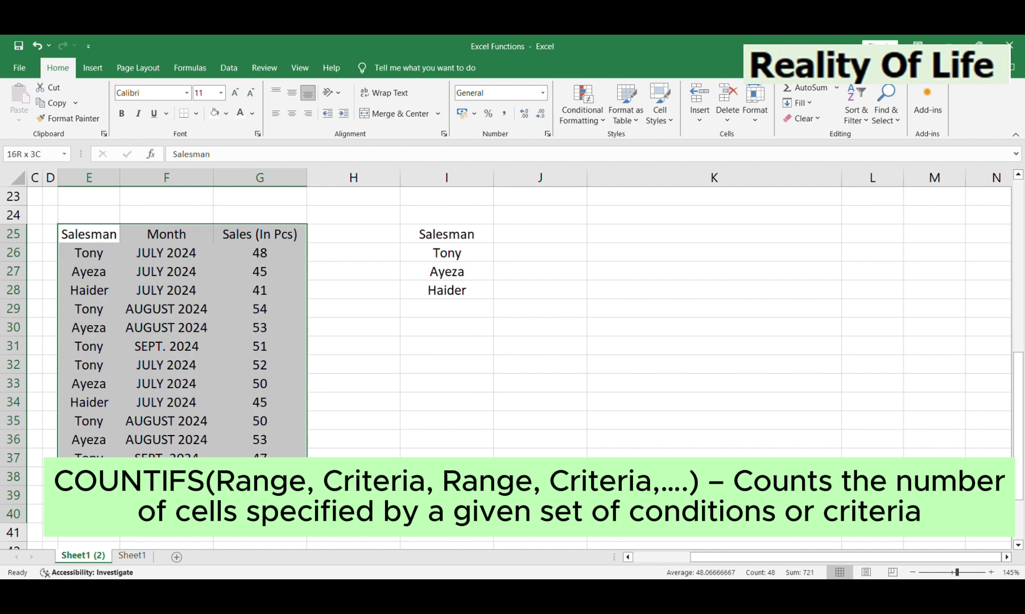
pyautogui.scroll(-1, 681, 359)
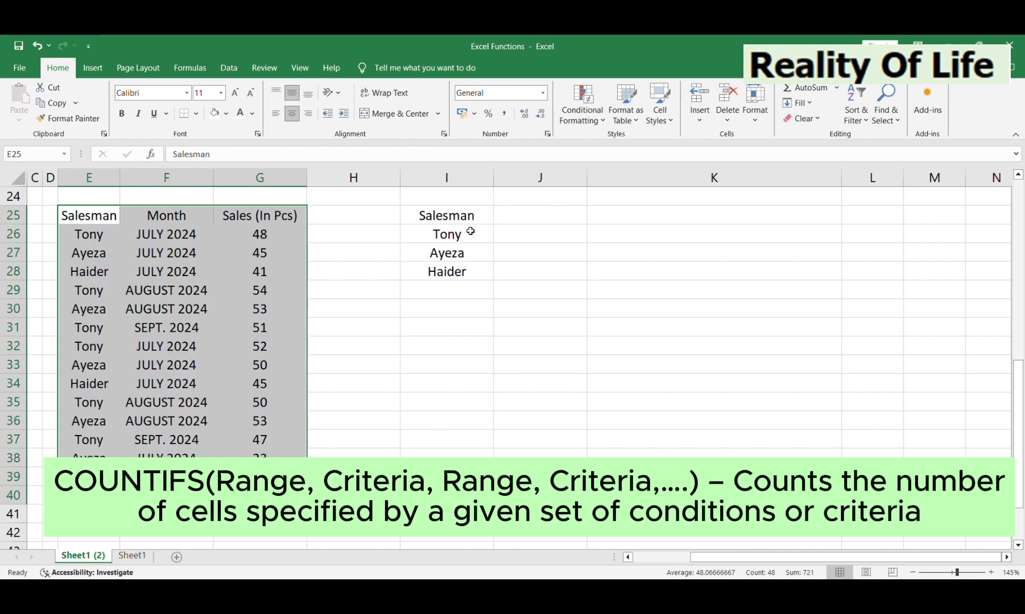
# - Reveal the Month column J25:J28 with JULY 2024 beside each salesman in black font
pyautogui.click(454, 239)
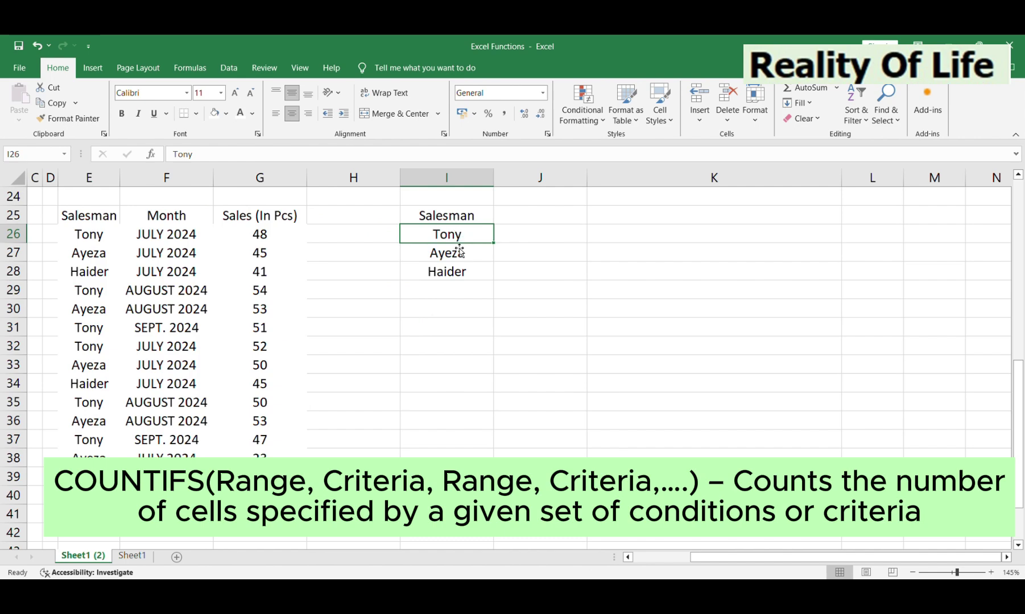
pyautogui.click(458, 255)
pyautogui.click(455, 272)
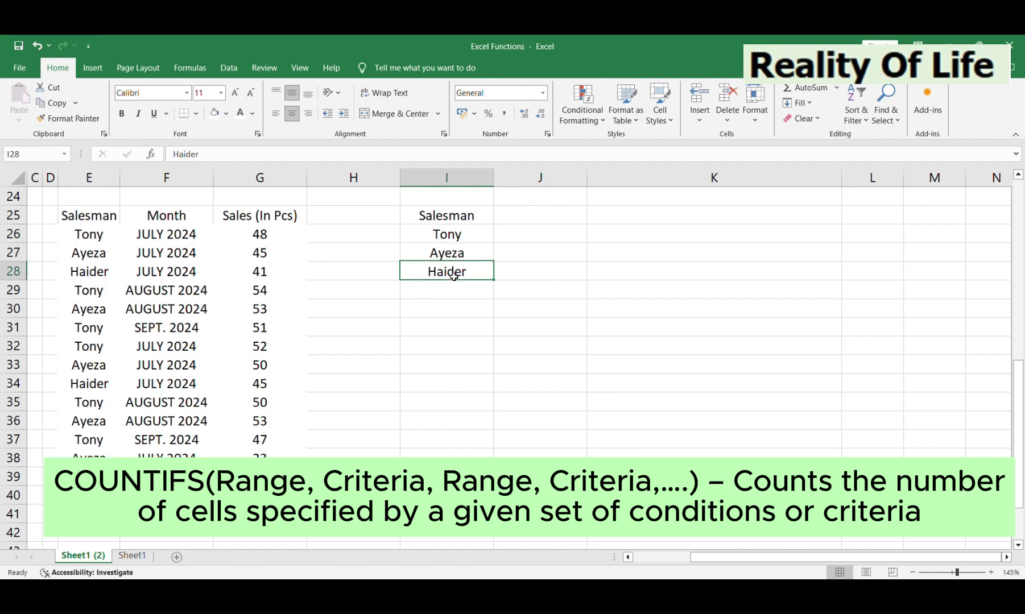
pyautogui.moveTo(515, 217); pyautogui.dragTo(517, 274)
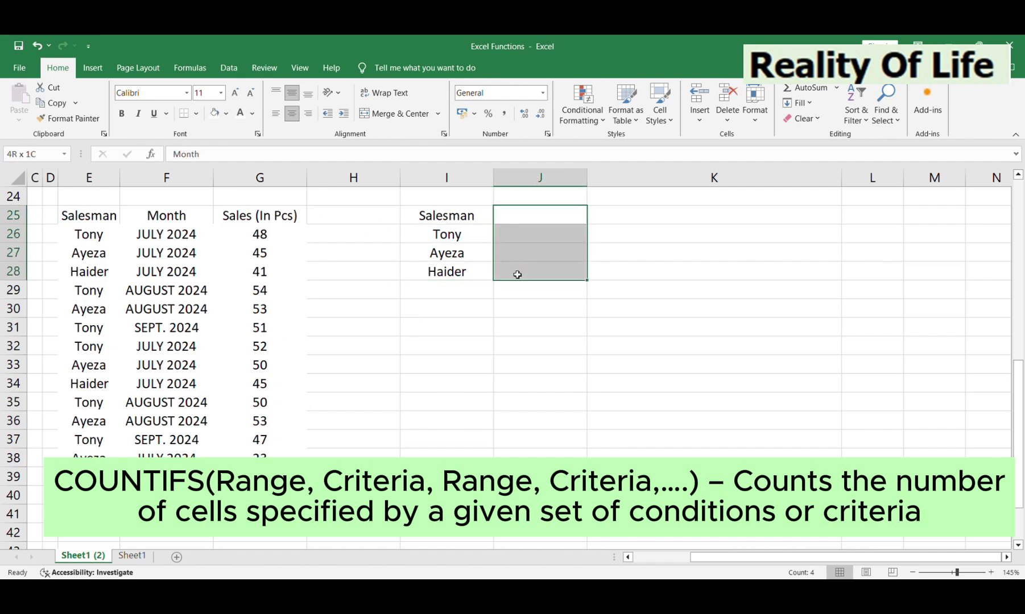
pyautogui.click(240, 113)
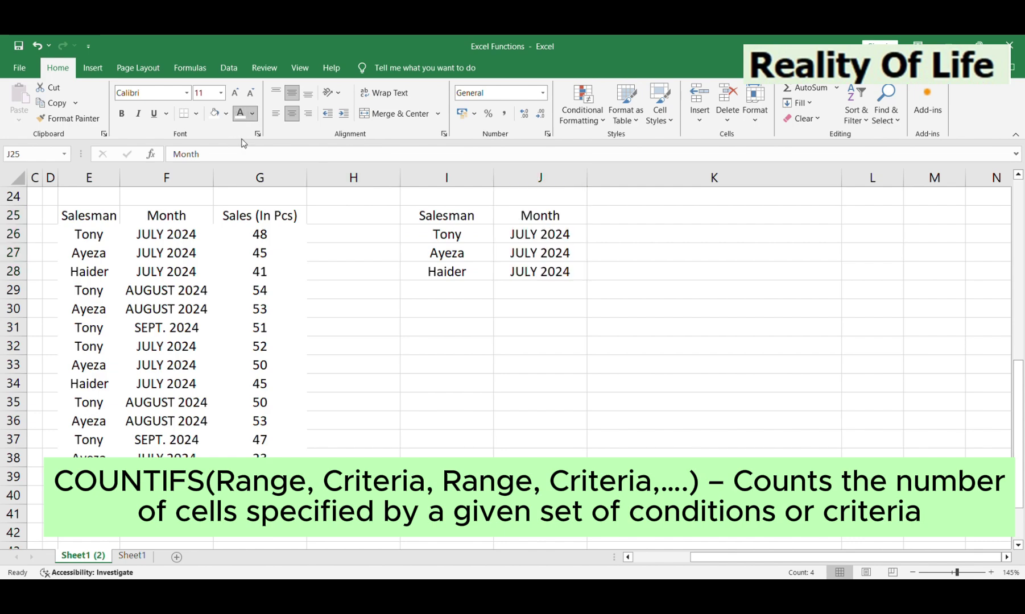
pyautogui.click(632, 425)
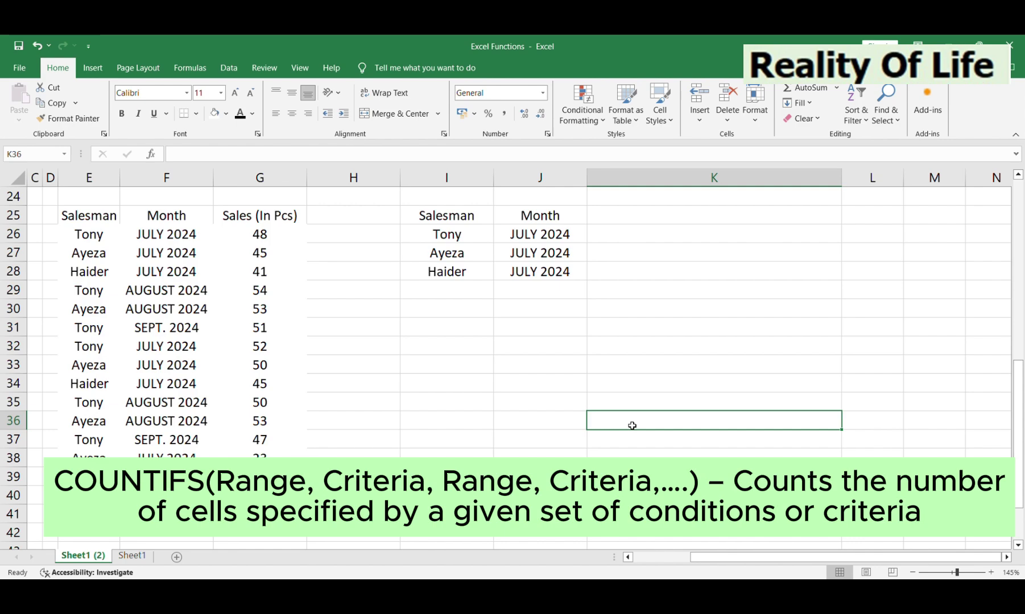
# - Show the Function heading and K26's text =COUNTIFS(E26:E40,I26,F26:F40,J26) in black font
pyautogui.click(597, 219)
pyautogui.write('Function')
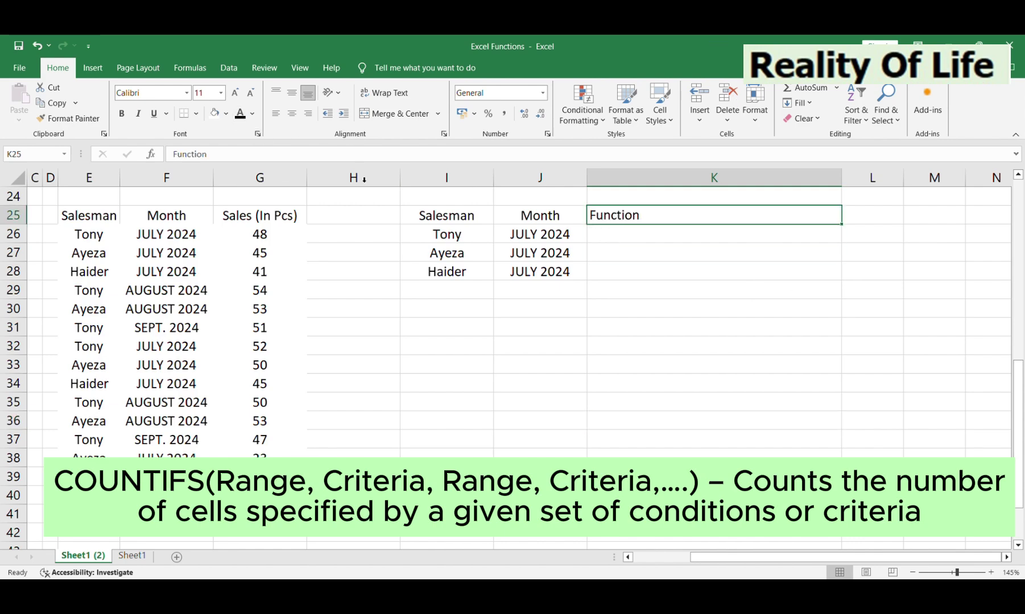
pyautogui.click(648, 238)
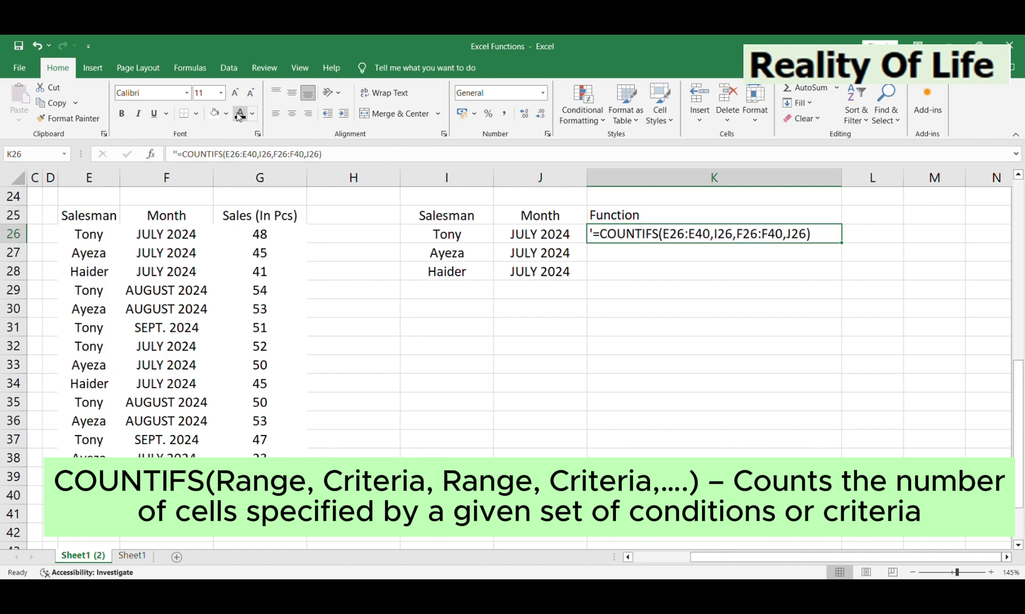
pyautogui.doubleClick(822, 233)
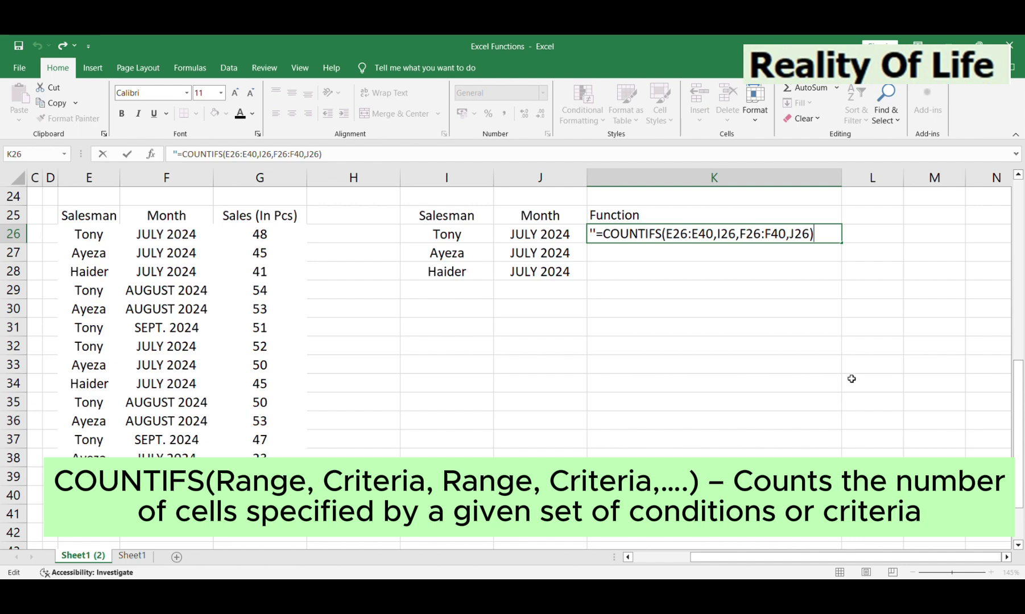
pyautogui.click(863, 242)
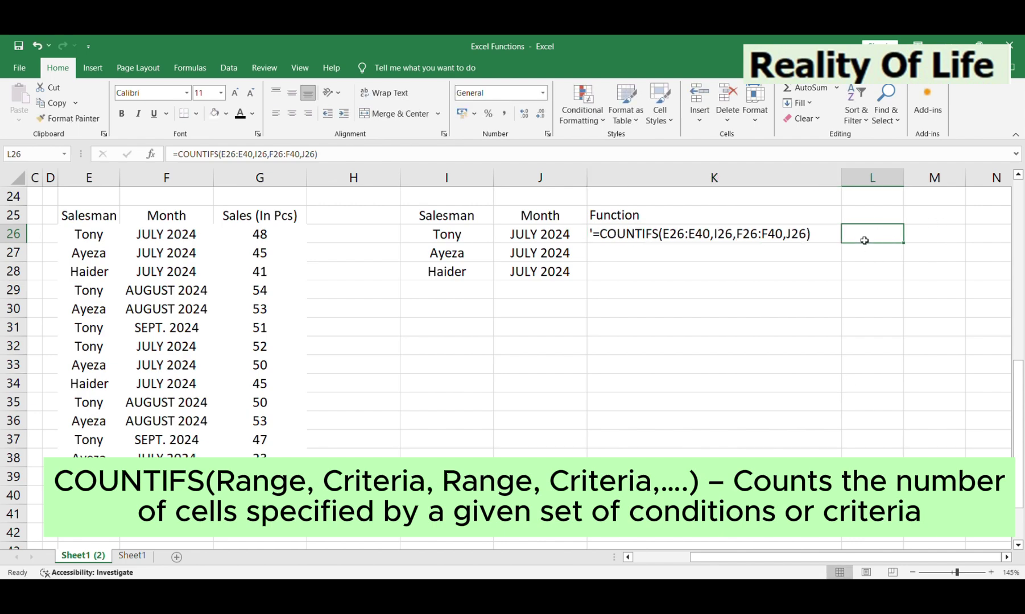
# - Enter =COUNTIFS(E26:E40,I26,F26:F40,J26) in L26, counting the first salesman's July 2024 sales as 3
pyautogui.write('=COUNTIFS(E26:E40,I26,F26:F40,J26)')
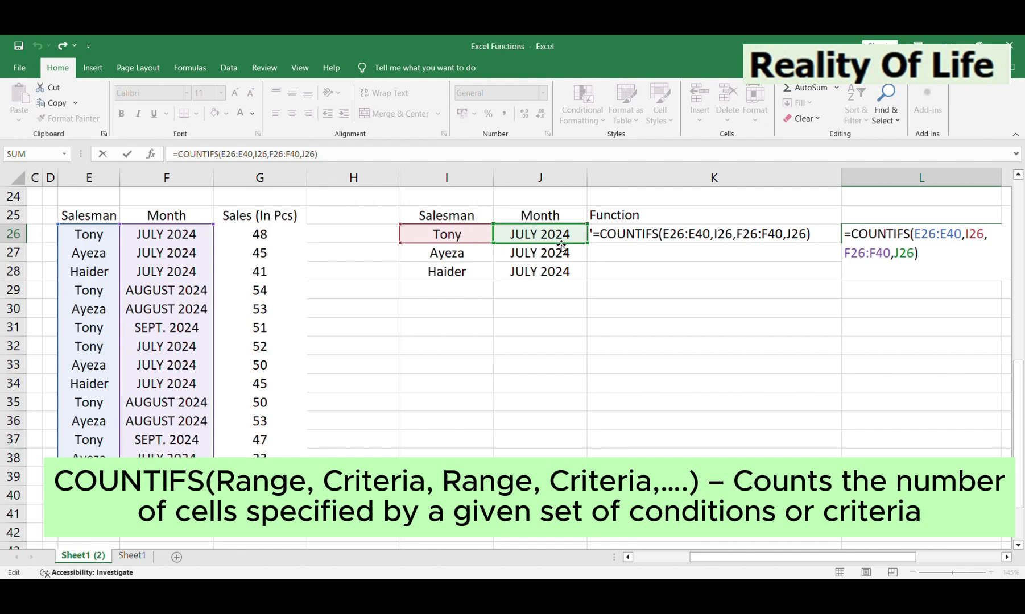
pyautogui.click(938, 259)
pyautogui.press('Return')
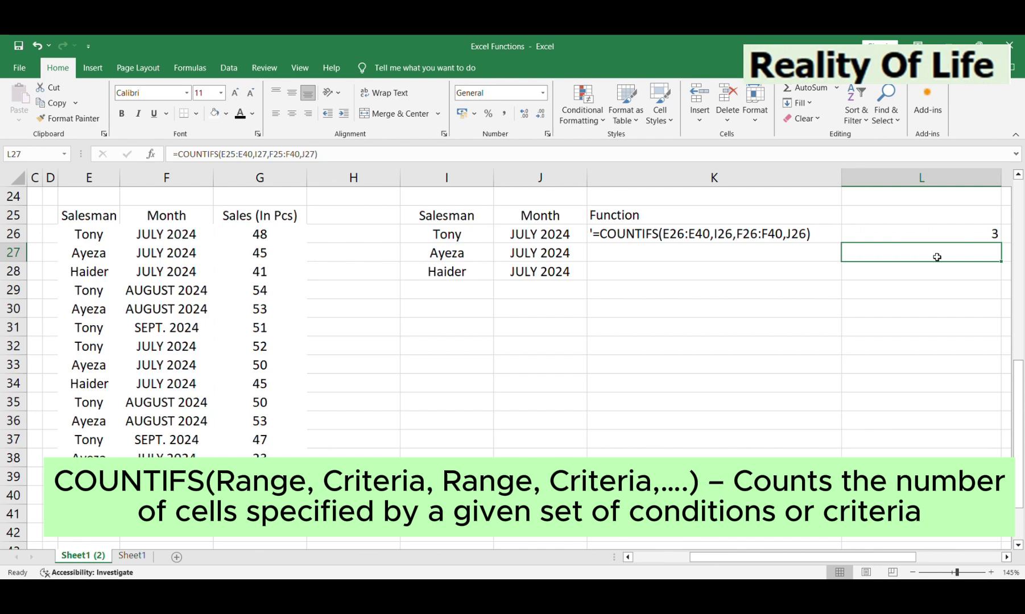
pyautogui.click(923, 177)
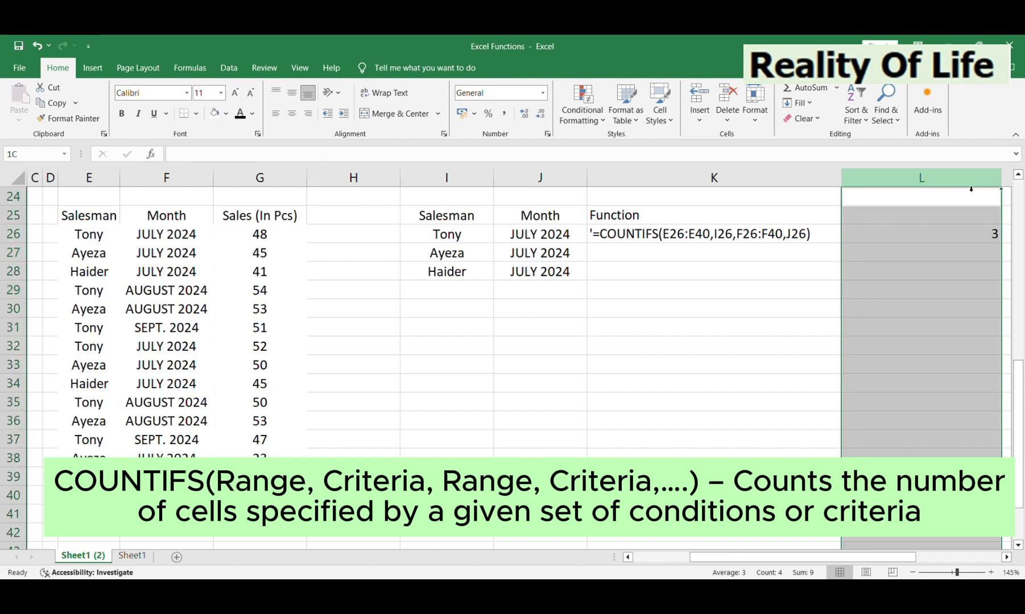
# - Centre the counts in column L and fill row 26 (E26:G26) yellow
pyautogui.click(291, 113)
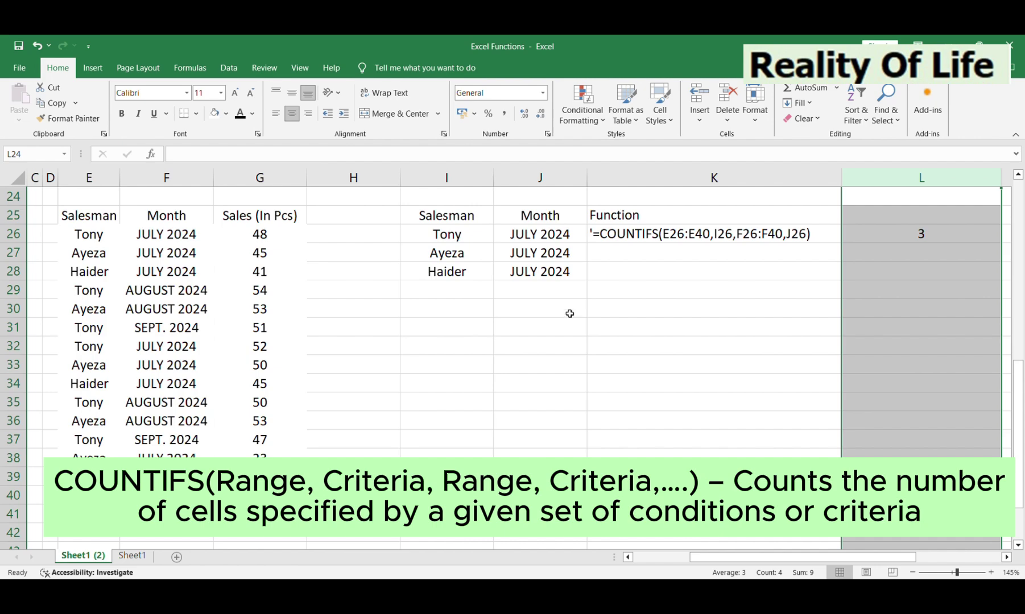
pyautogui.moveTo(94, 237)
pyautogui.mouseDown()
pyautogui.moveTo(241, 248)
pyautogui.moveTo(240, 238)
pyautogui.mouseUp()
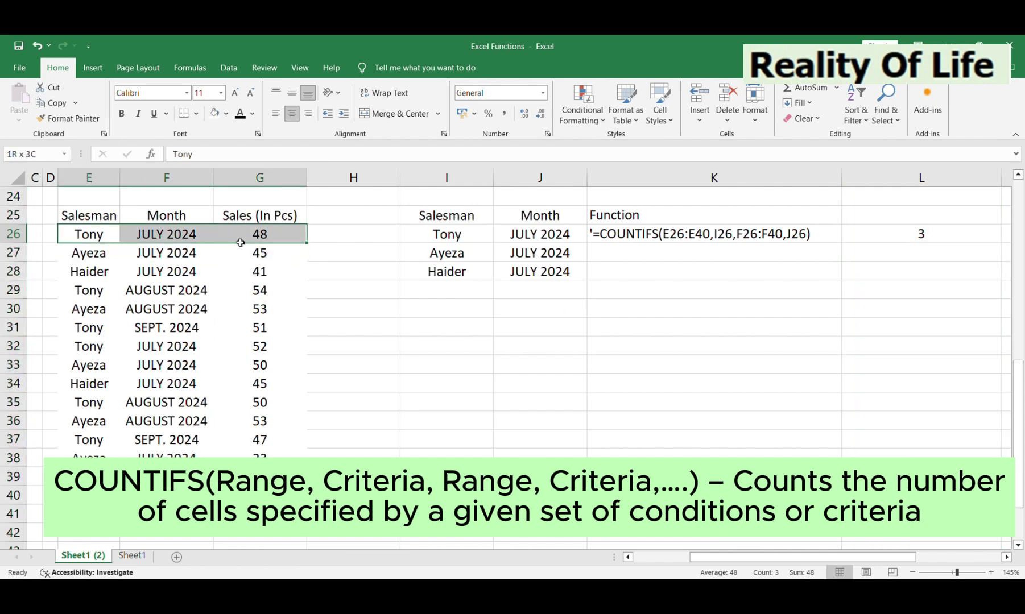
pyautogui.click(227, 114)
pyautogui.click(246, 221)
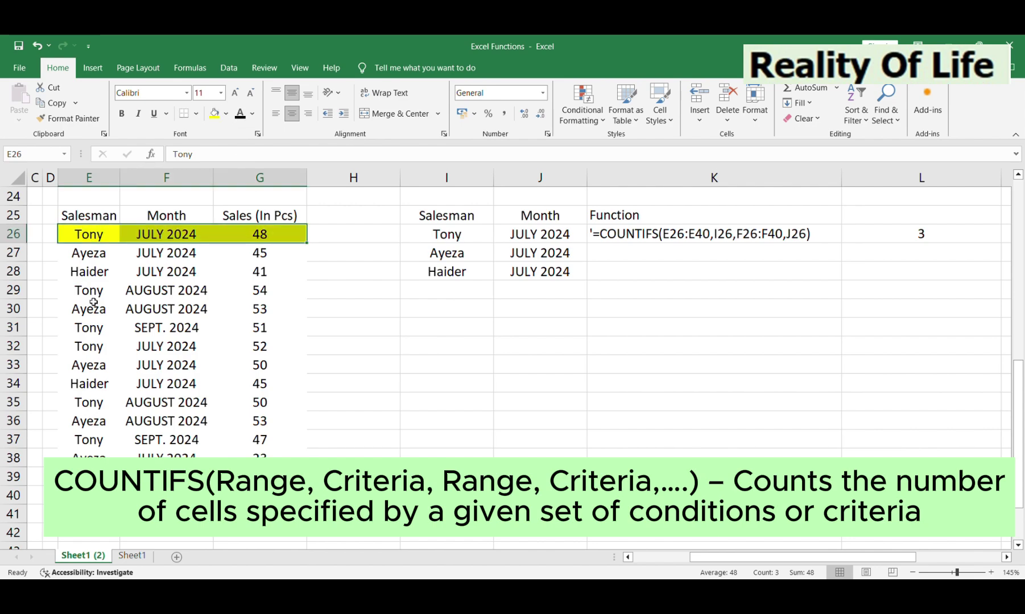
# - Fill the first salesman's remaining July 2024 rows, 32 and 39, yellow
pyautogui.moveTo(90, 292); pyautogui.dragTo(239, 295)
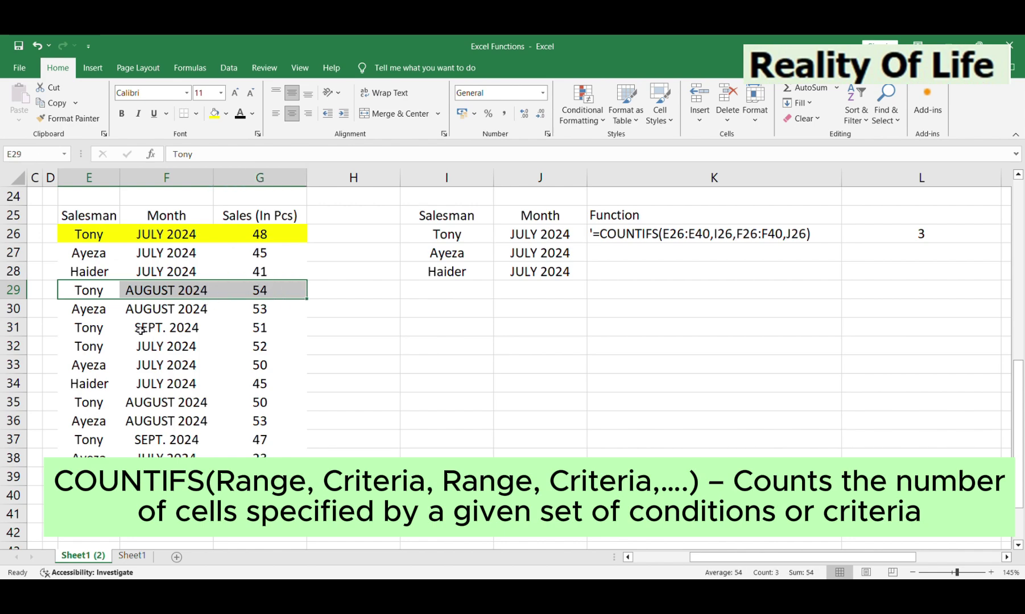
pyautogui.moveTo(91, 328); pyautogui.dragTo(252, 334)
pyautogui.moveTo(80, 349); pyautogui.dragTo(248, 350)
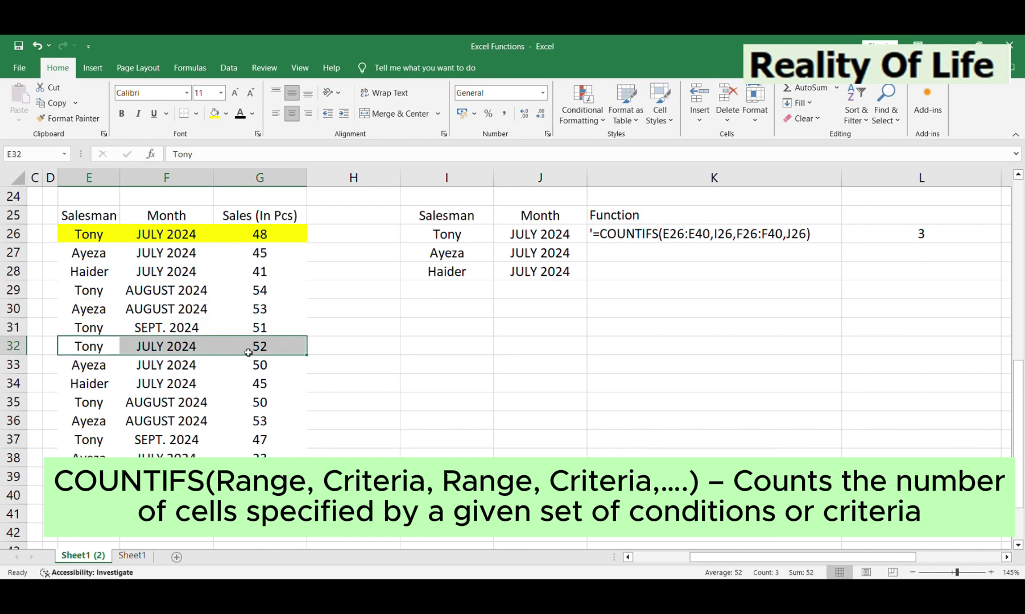
pyautogui.click(214, 114)
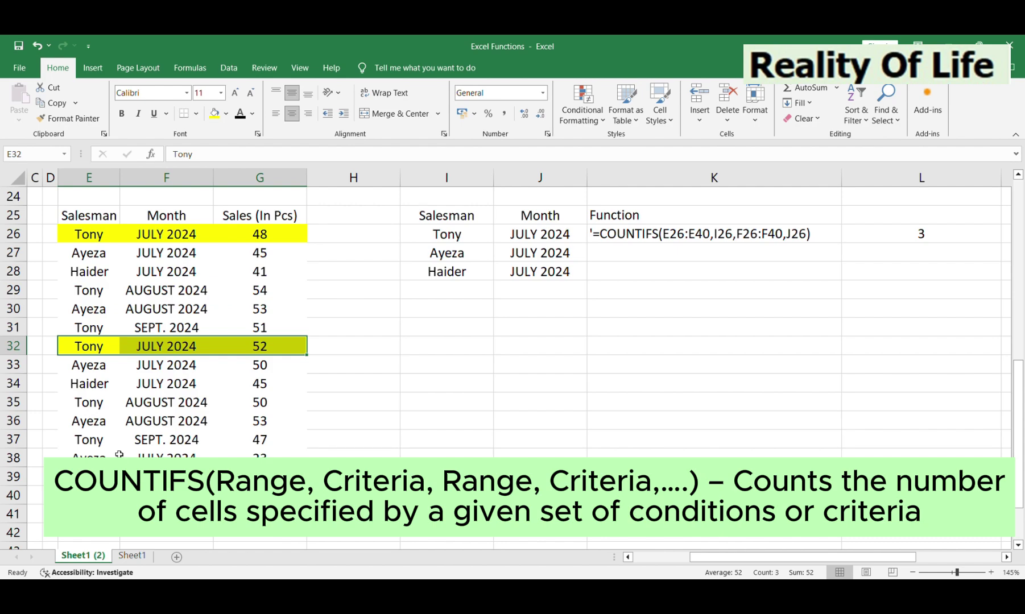
pyautogui.click(107, 409)
pyautogui.moveTo(107, 410); pyautogui.dragTo(230, 414)
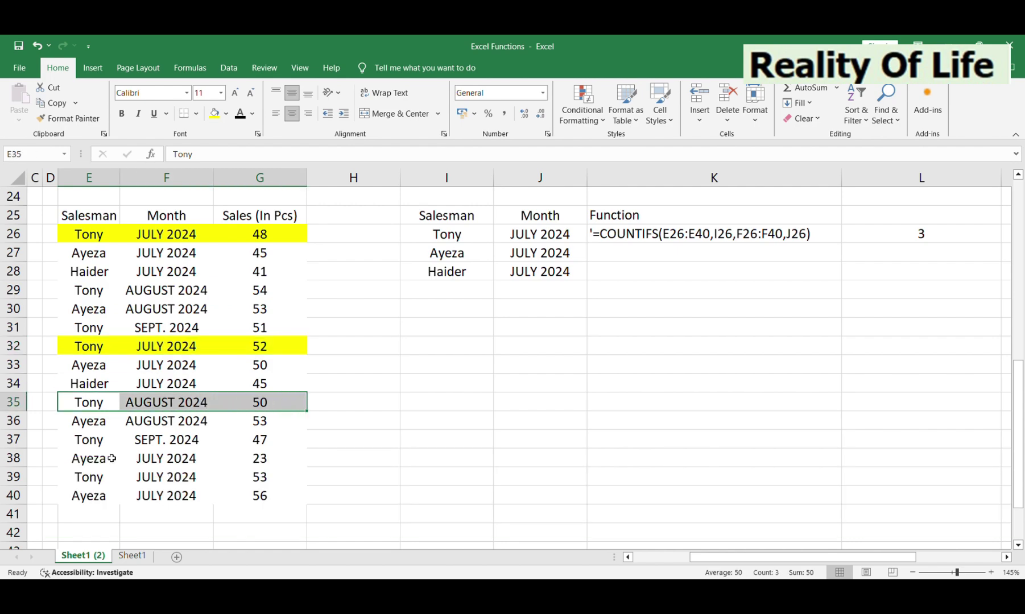
pyautogui.moveTo(102, 439); pyautogui.dragTo(240, 444)
pyautogui.moveTo(93, 478); pyautogui.dragTo(233, 480)
pyautogui.click(214, 113)
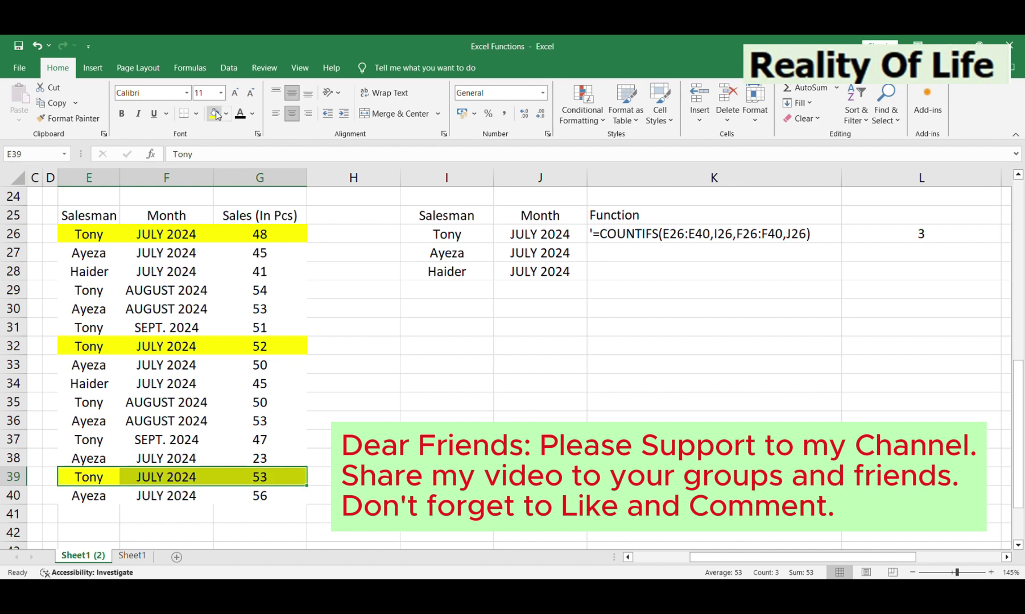
pyautogui.click(446, 457)
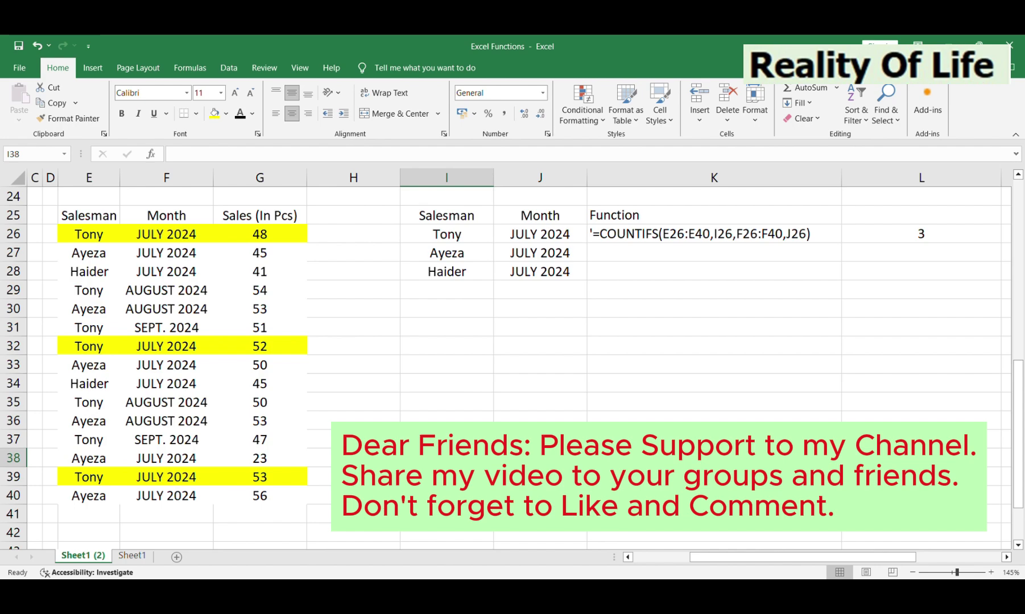
# - Make K27's formula text and L27's count visible, confirming L27's COUNTIFS returns 4
pyautogui.click(625, 254)
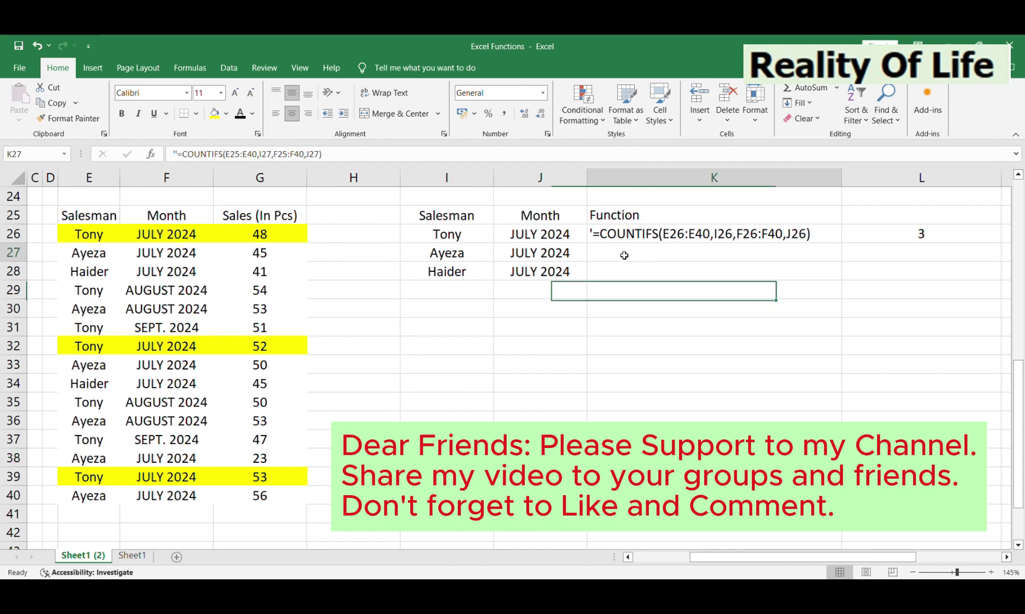
pyautogui.click(241, 115)
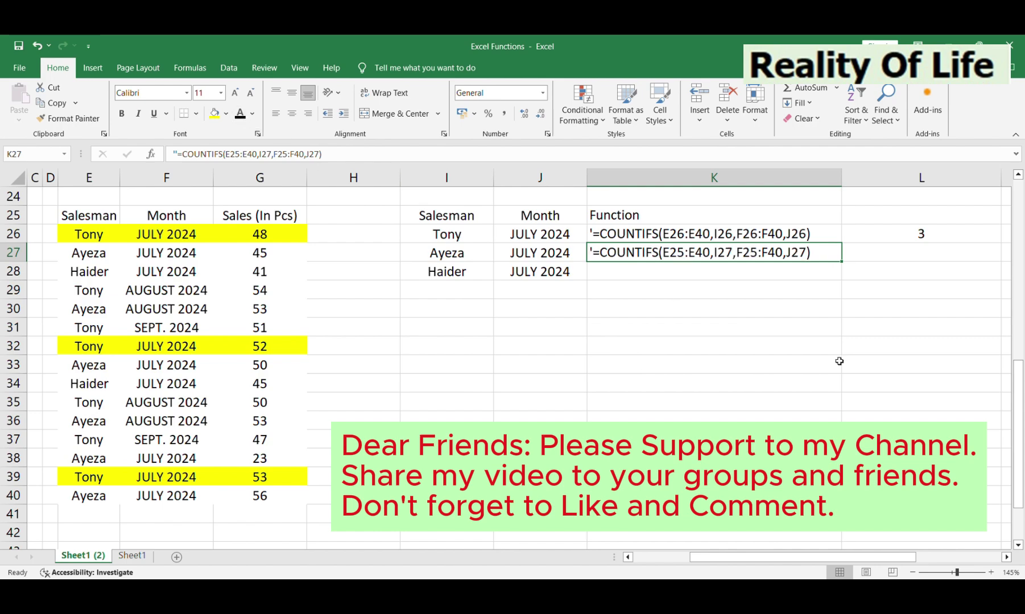
pyautogui.click(945, 253)
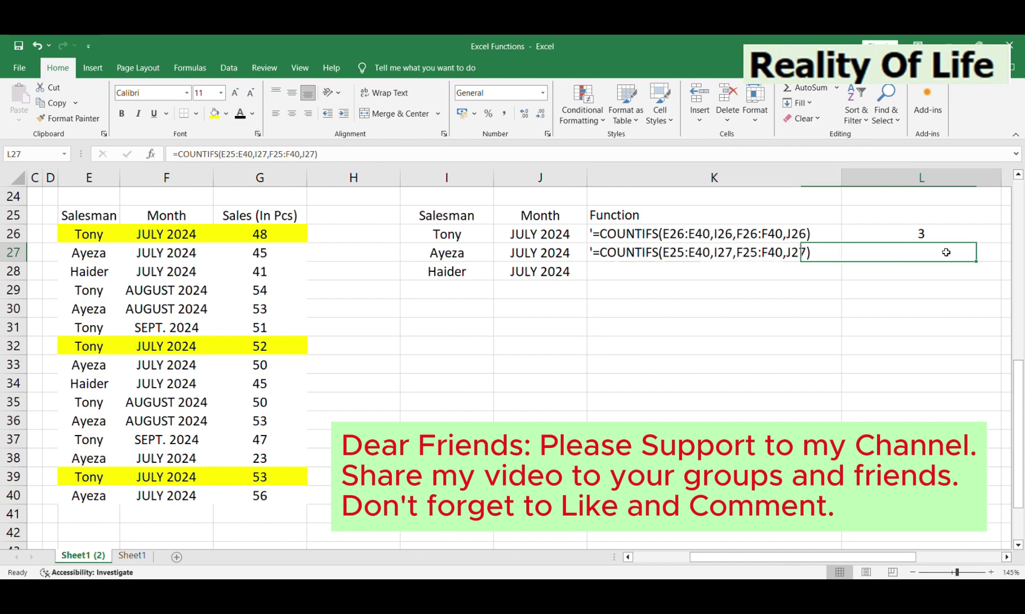
pyautogui.click(241, 115)
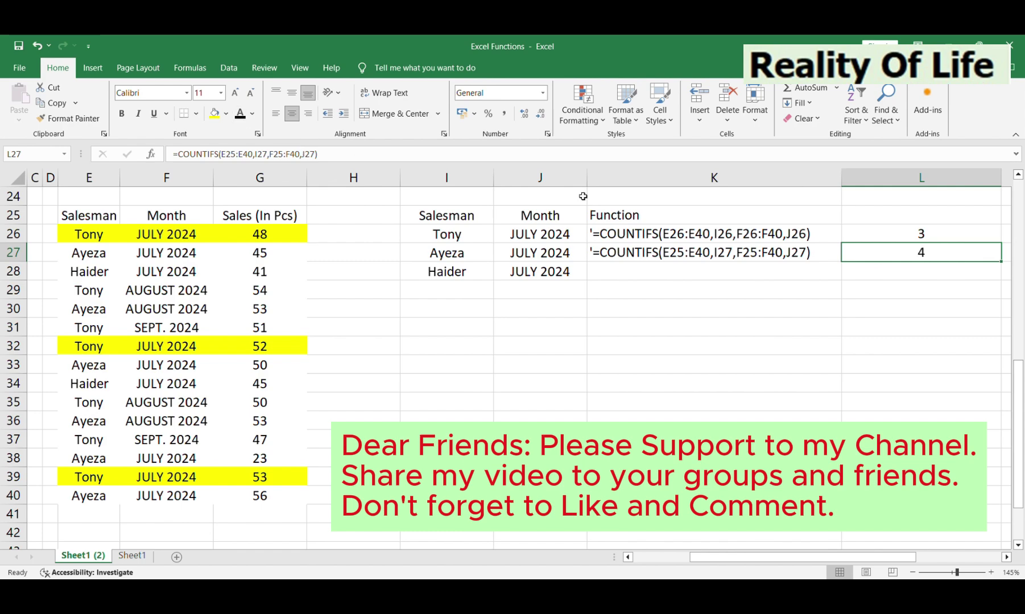
pyautogui.doubleClick(960, 259)
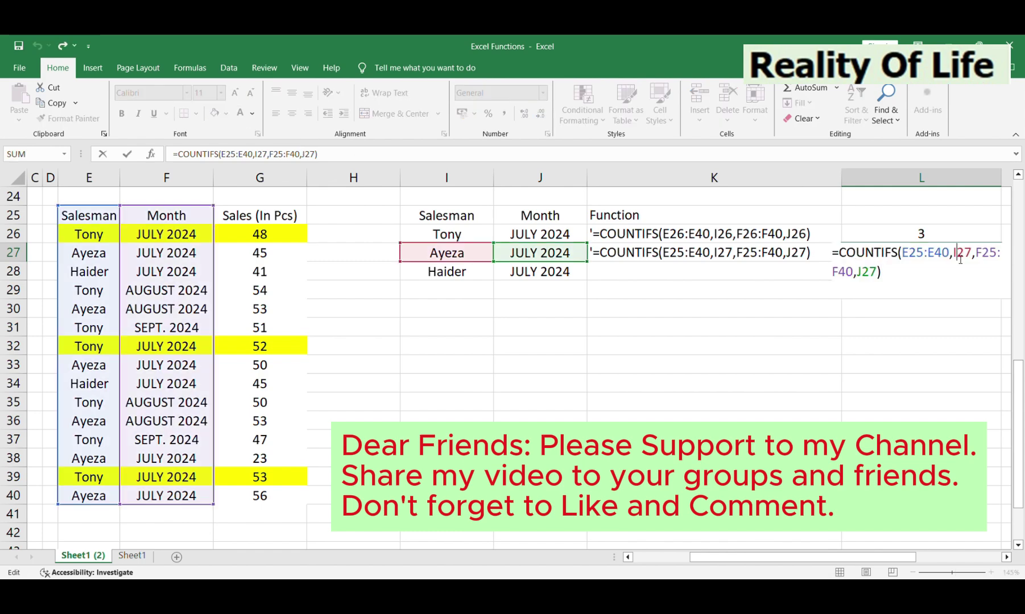
pyautogui.click(907, 275)
pyautogui.press('Return')
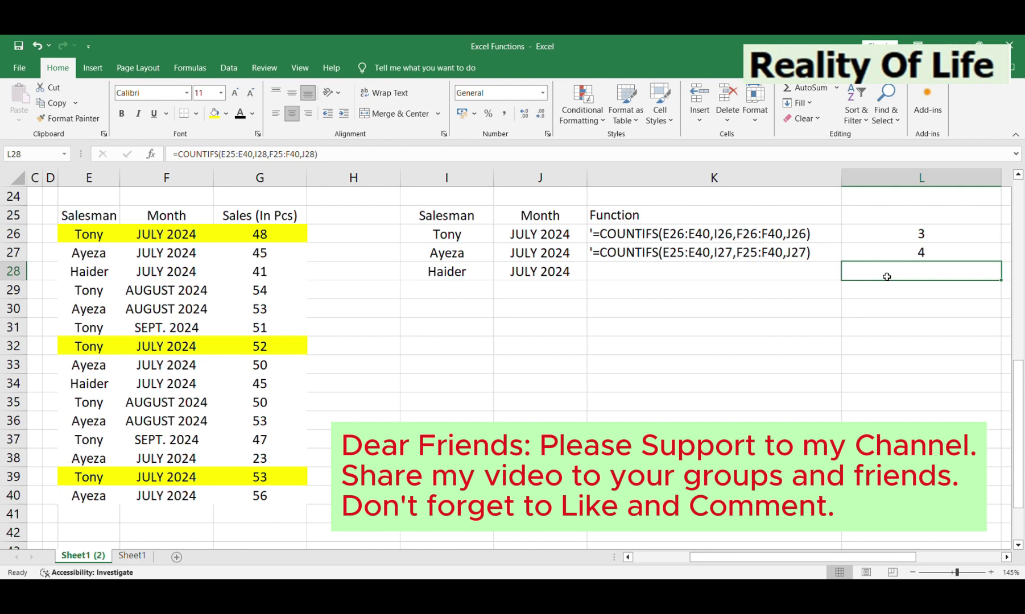
# - Fill the second salesman's July 2024 rows 27 and 33 pink
pyautogui.moveTo(79, 260); pyautogui.dragTo(227, 260)
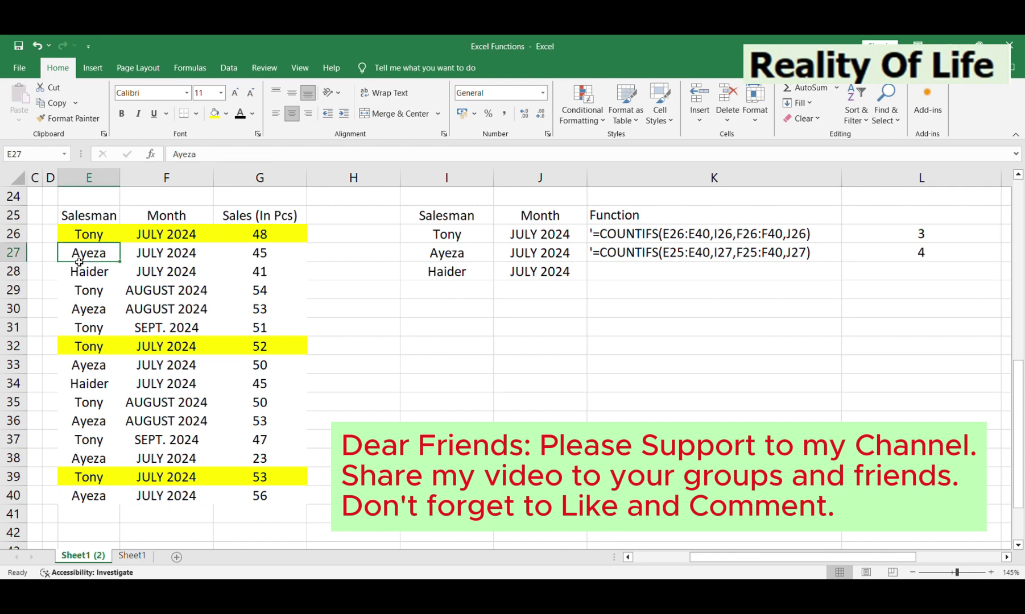
pyautogui.click(214, 113)
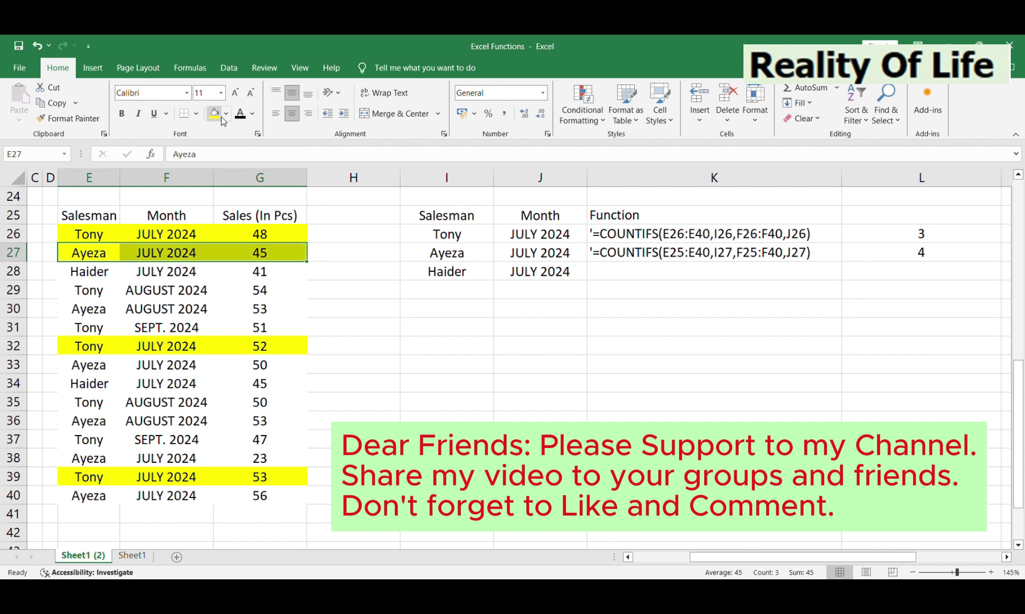
pyautogui.click(226, 114)
pyautogui.click(238, 224)
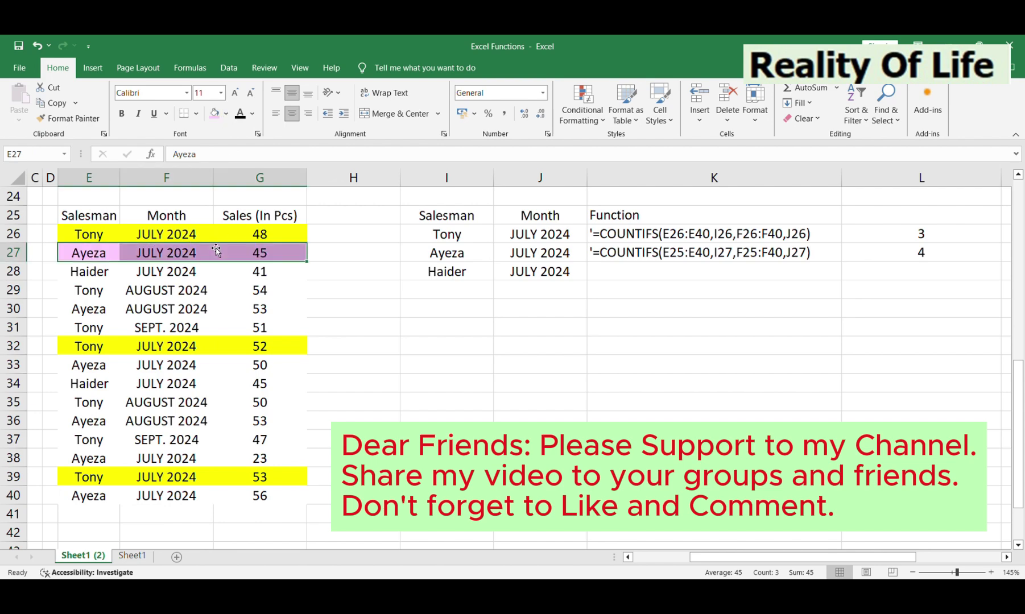
pyautogui.moveTo(97, 273); pyautogui.dragTo(222, 287)
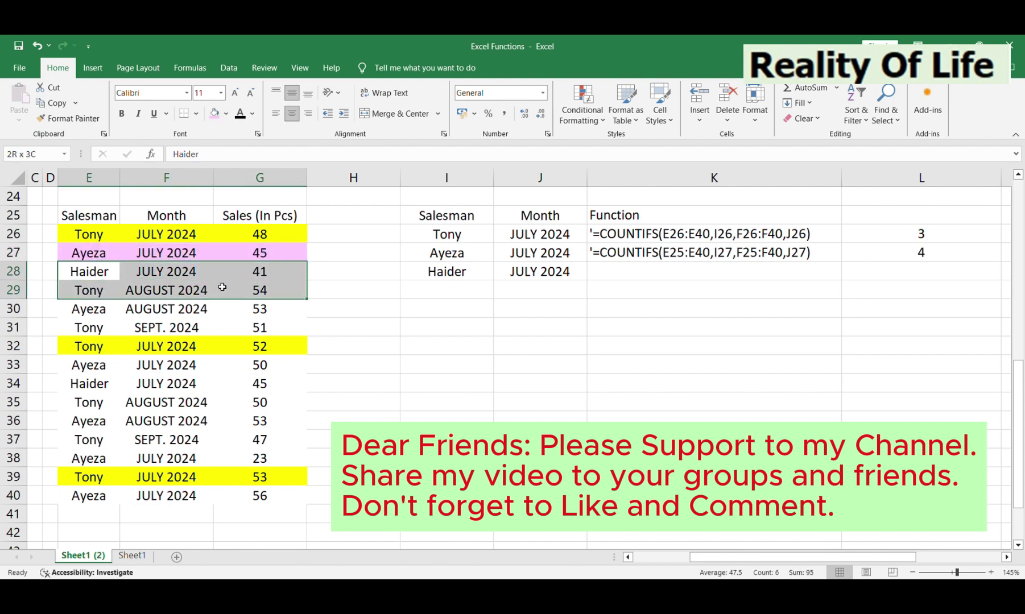
pyautogui.moveTo(97, 309); pyautogui.dragTo(242, 318)
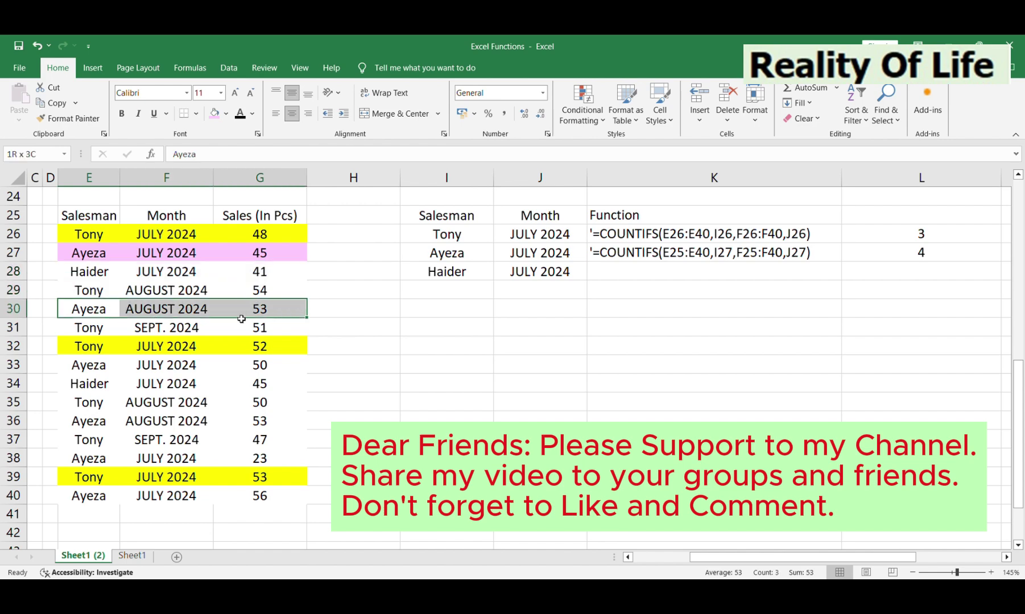
pyautogui.moveTo(96, 365); pyautogui.dragTo(237, 368)
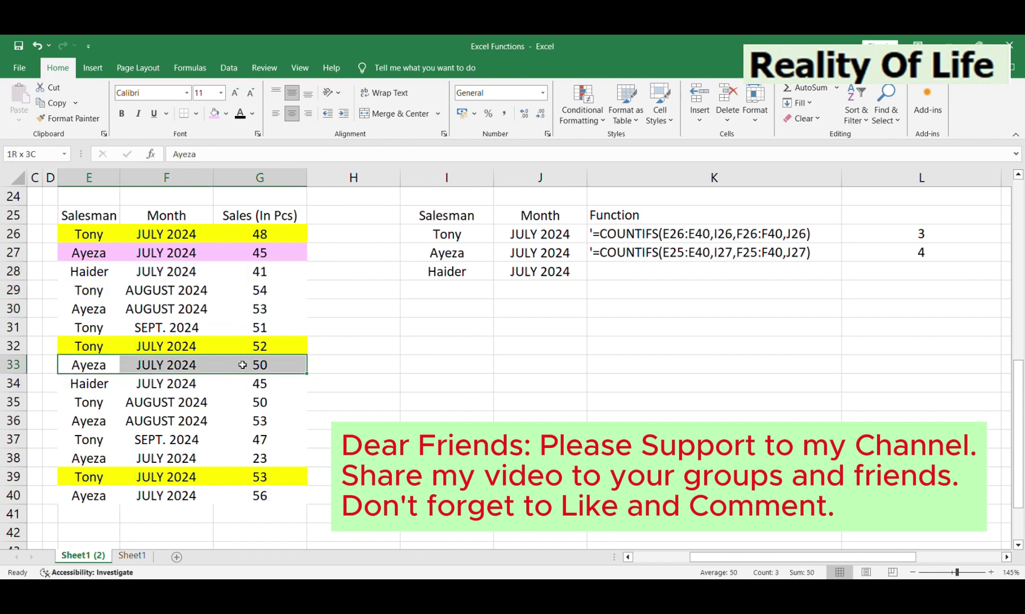
pyautogui.click(214, 113)
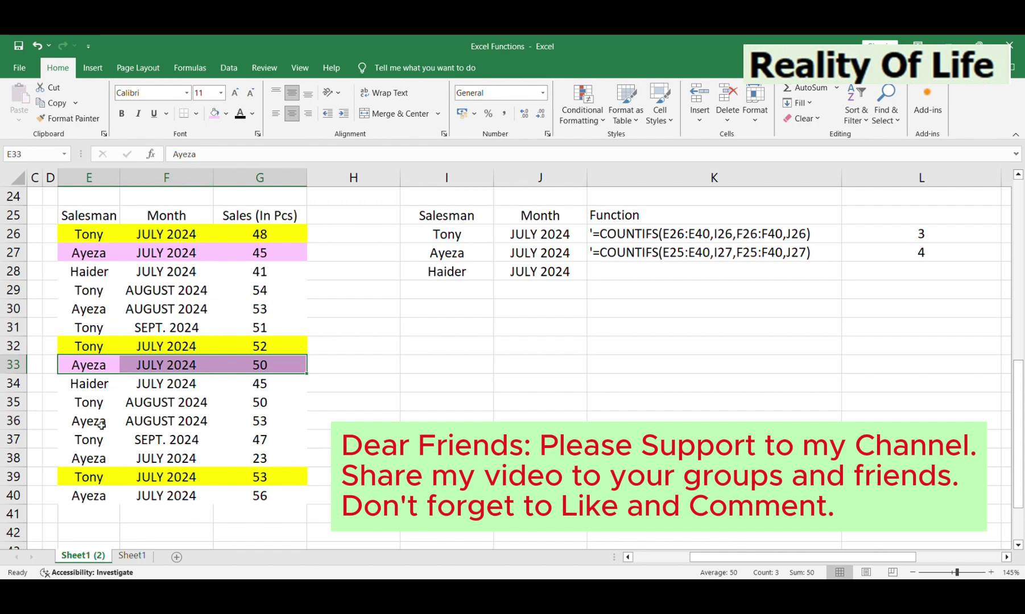
# - Fill the remaining July 2024 rows 38 and 40 pink
pyautogui.moveTo(91, 421); pyautogui.dragTo(230, 427)
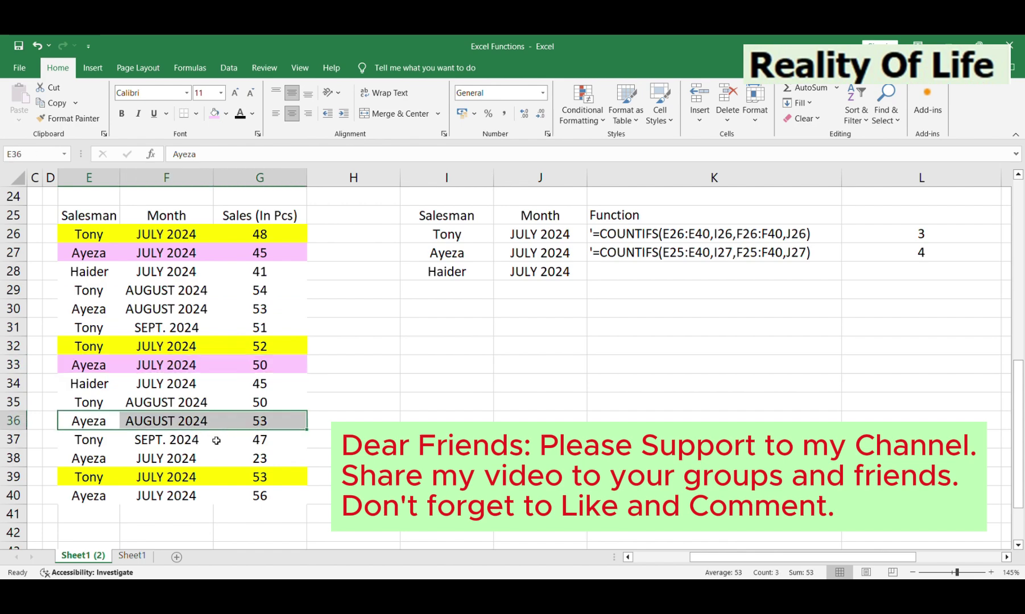
pyautogui.moveTo(113, 460); pyautogui.dragTo(244, 460)
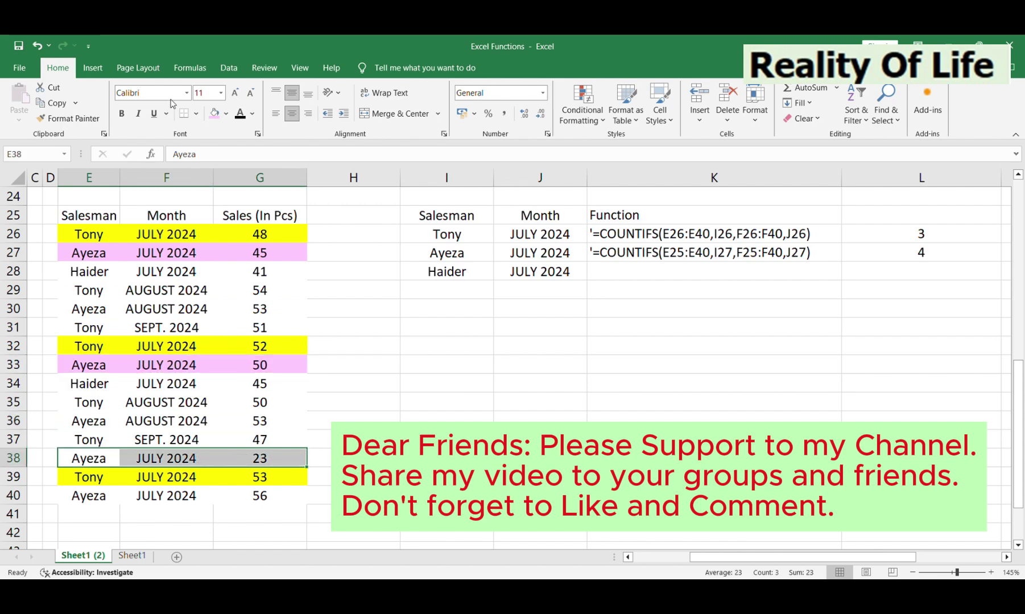
pyautogui.click(214, 113)
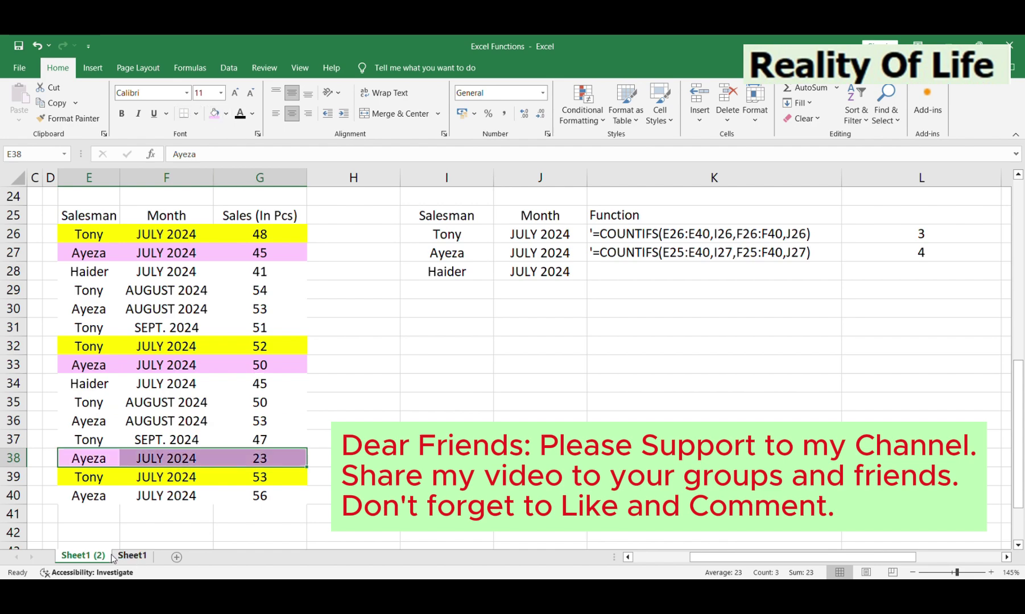
pyautogui.click(104, 501)
pyautogui.moveTo(142, 498); pyautogui.dragTo(225, 497)
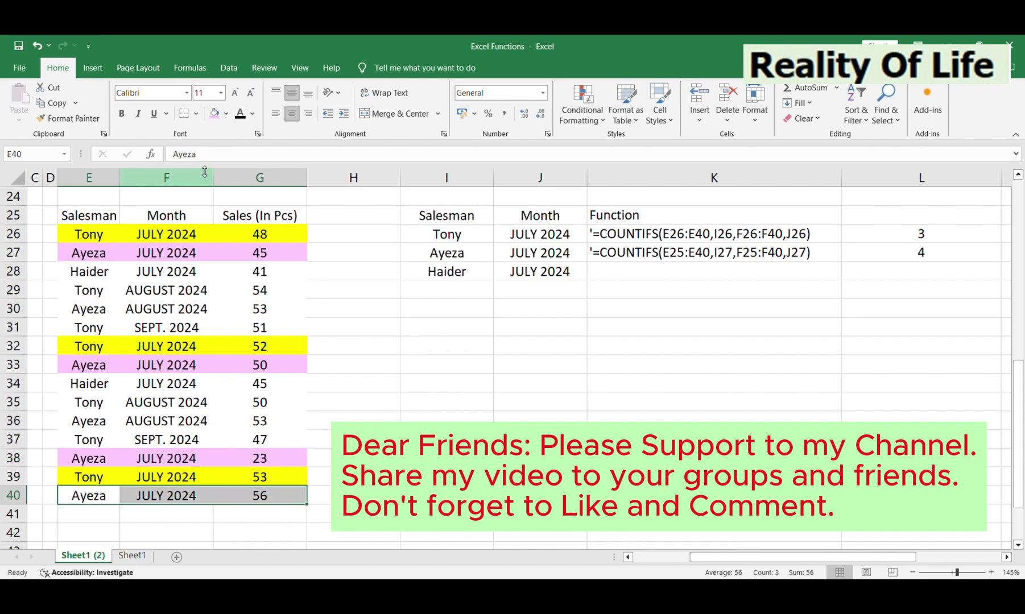
pyautogui.click(213, 113)
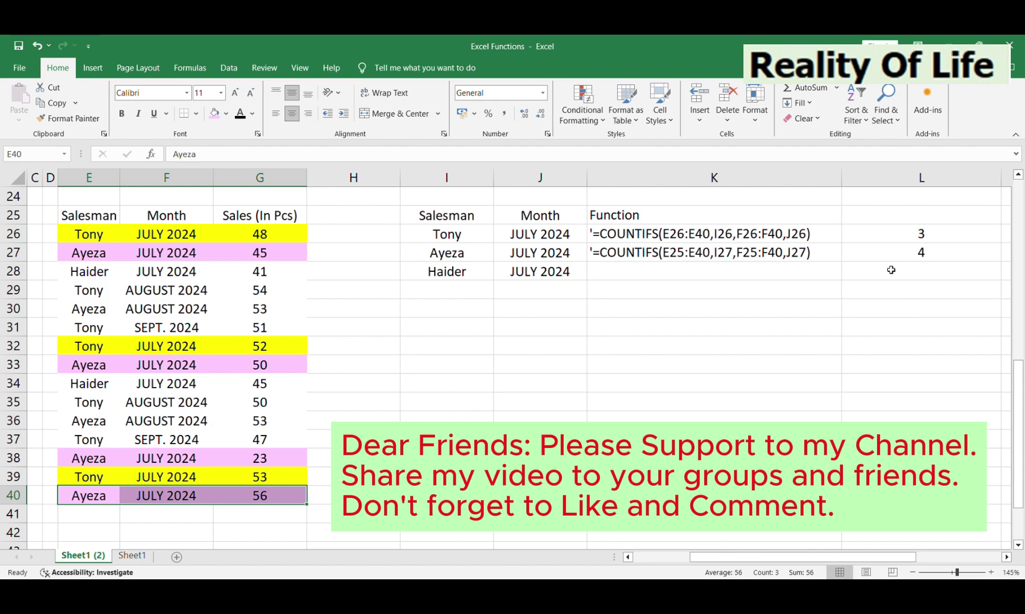
pyautogui.click(532, 272)
pyautogui.click(612, 279)
pyautogui.write("'=COUNTIFS(E25:E40,I28,F25:F40,J28)")
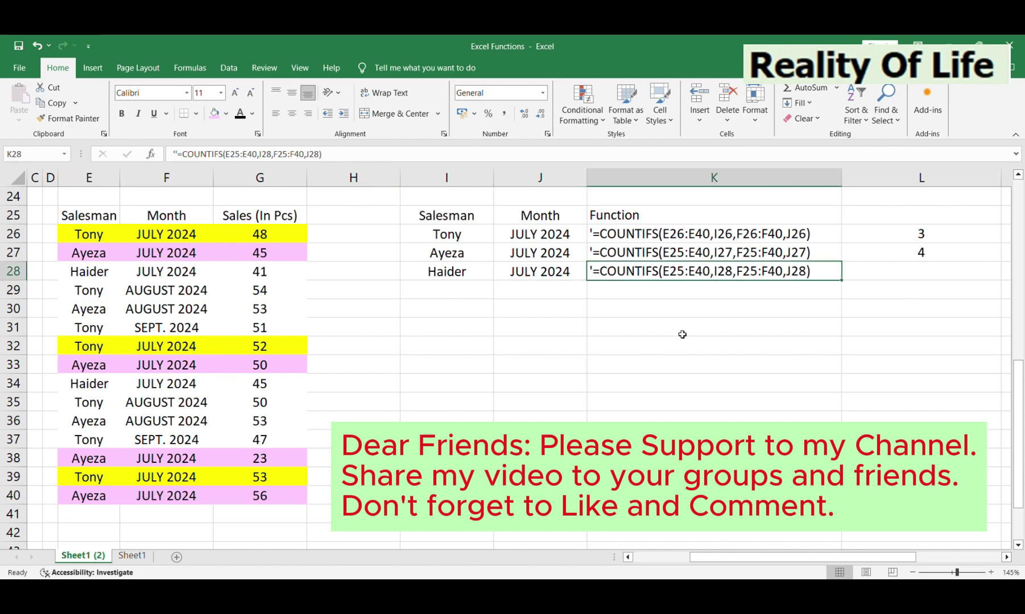
# - Correct K28's formula text, confirm L28's COUNTIFS count of 2, and select row 28's July record
pyautogui.doubleClick(830, 276)
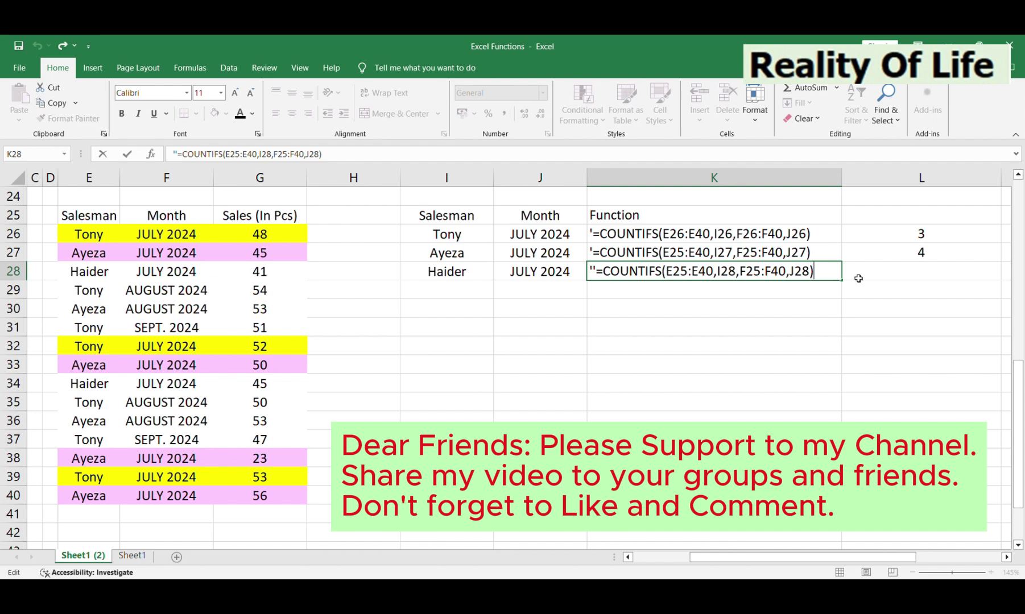
pyautogui.click(852, 277)
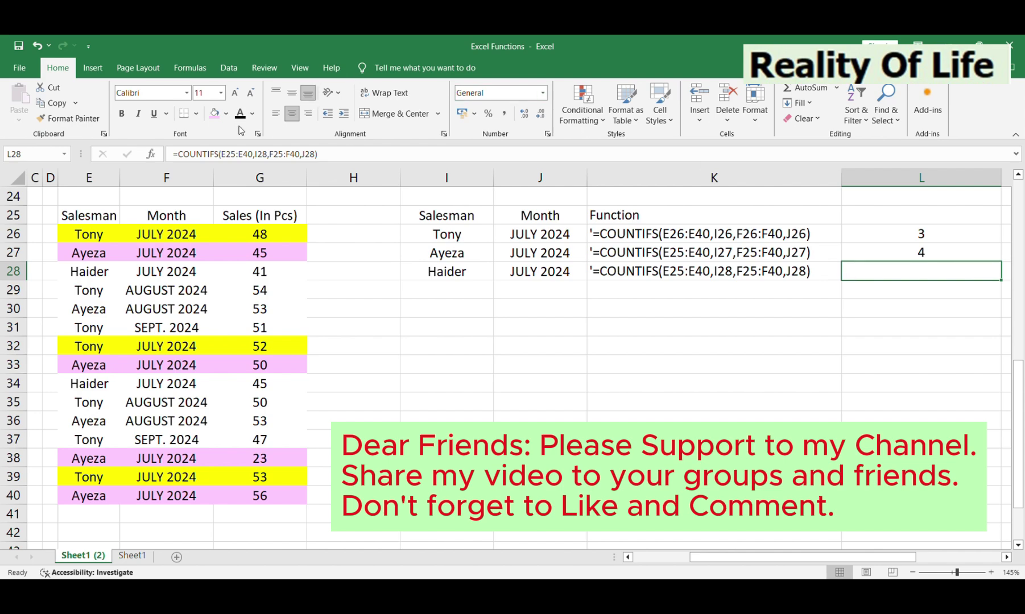
pyautogui.click(349, 162)
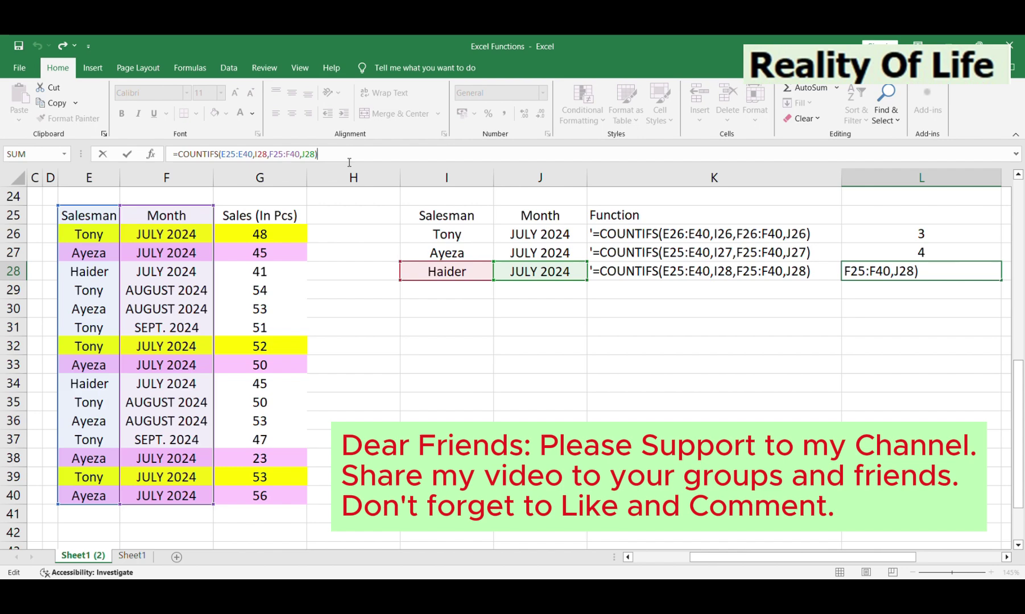
pyautogui.press('Return')
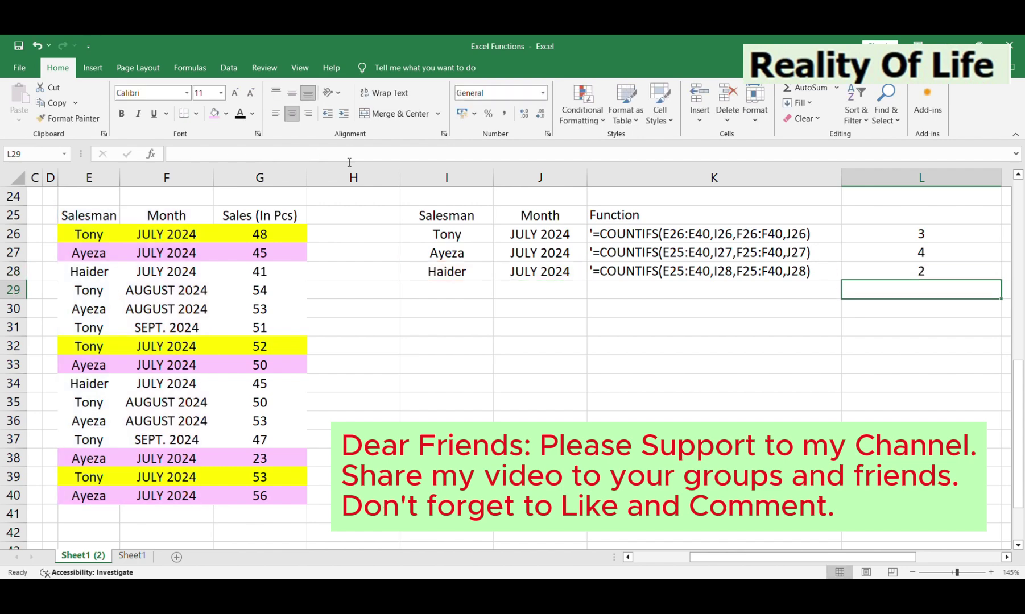
pyautogui.moveTo(98, 271)
pyautogui.mouseDown()
pyautogui.moveTo(244, 296)
pyautogui.moveTo(270, 279)
pyautogui.mouseUp()
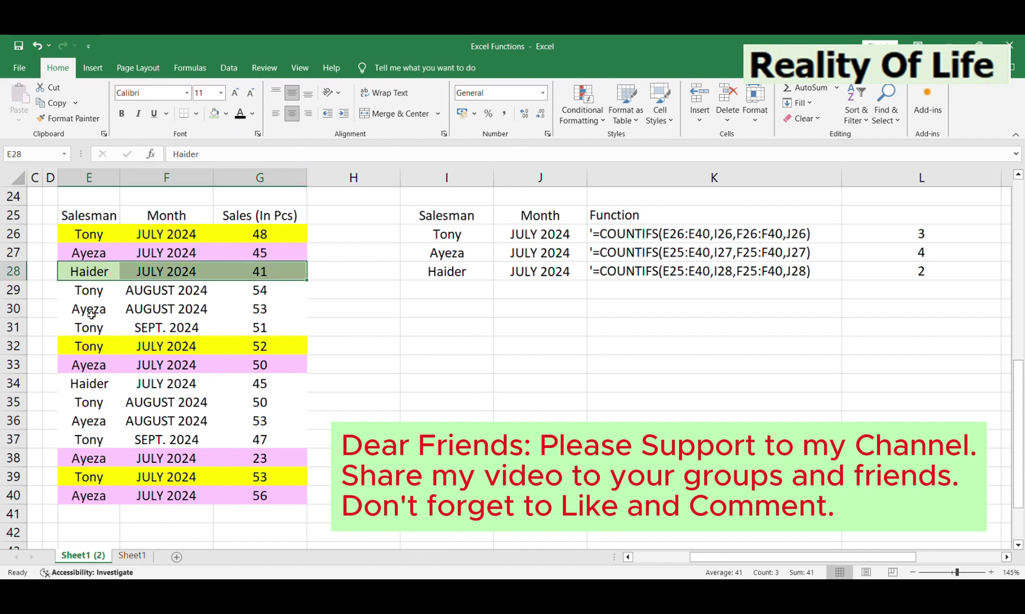
# - Fill E28:G28 and E34:G34 green, then display L28's COUNTIFS formula with its ranges
pyautogui.moveTo(91, 383); pyautogui.dragTo(252, 385)
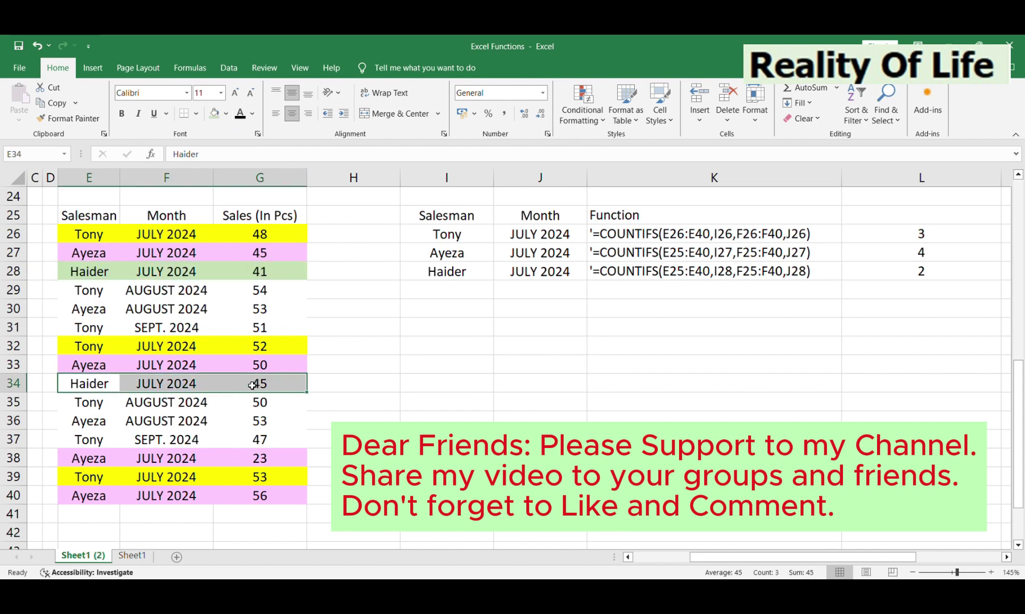
pyautogui.click(214, 114)
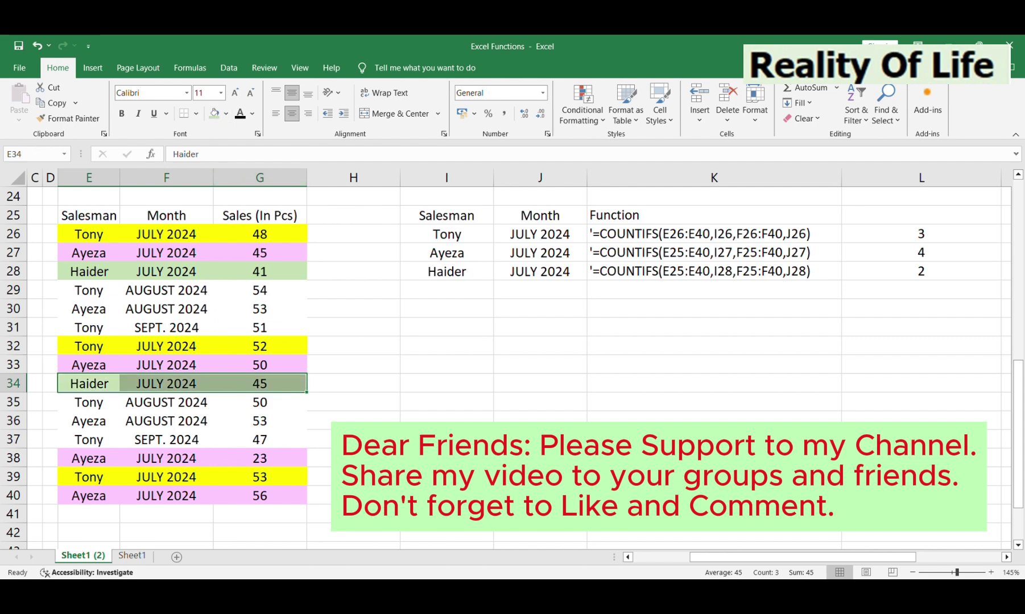
pyautogui.click(927, 325)
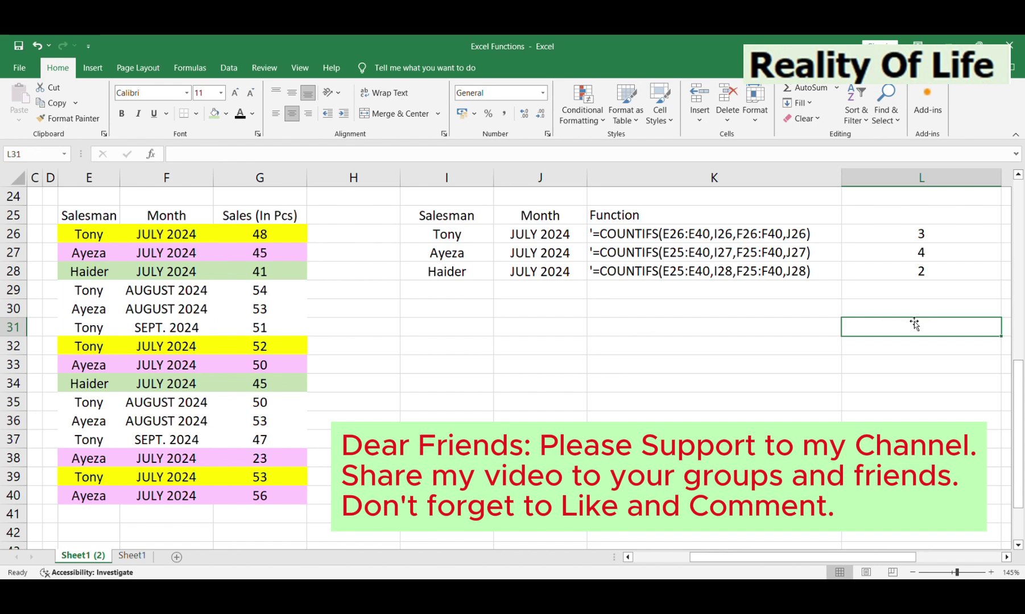
pyautogui.doubleClick(927, 272)
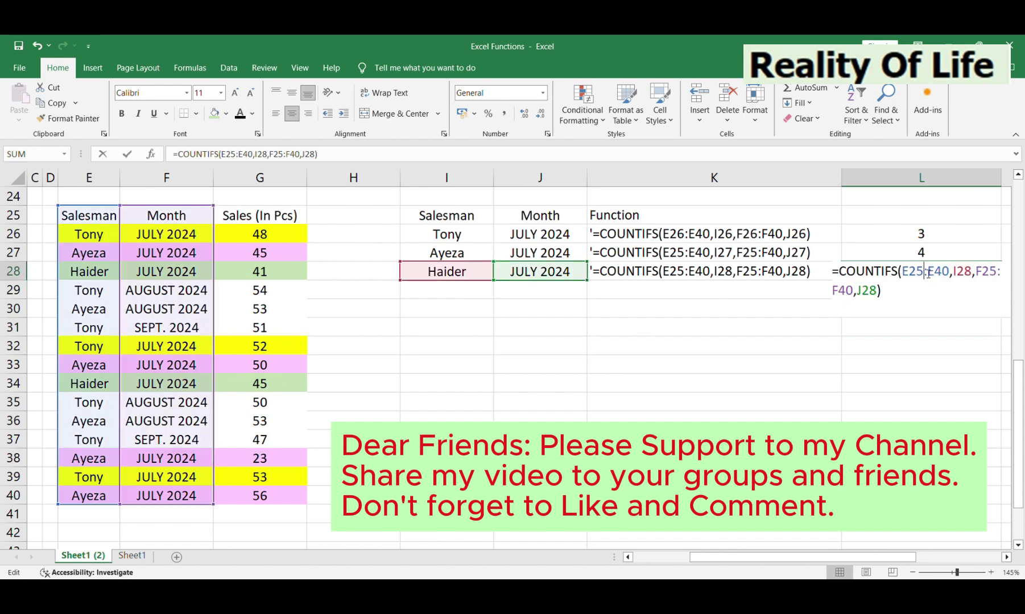
pyautogui.click(881, 297)
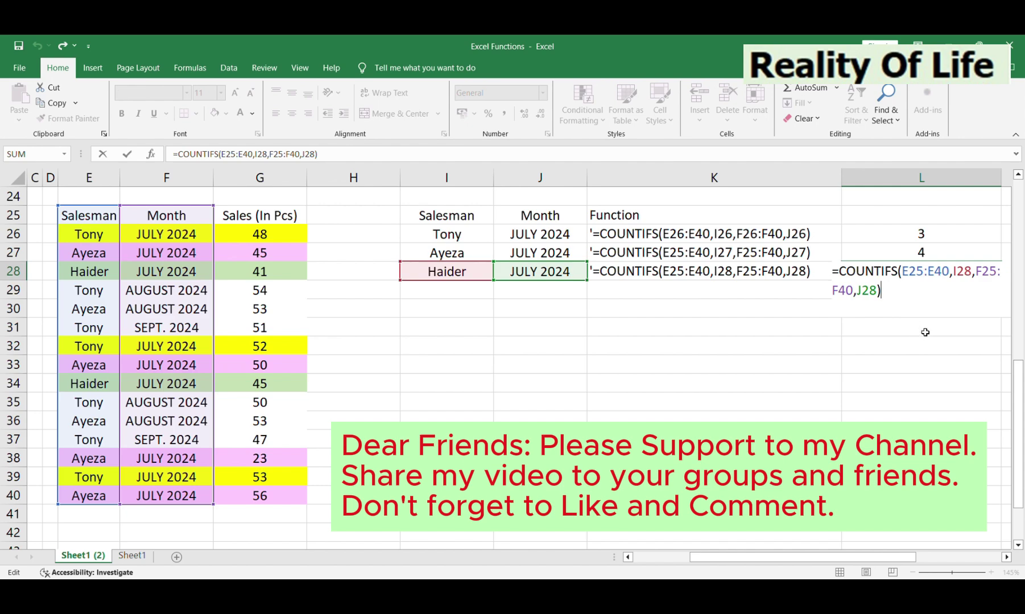